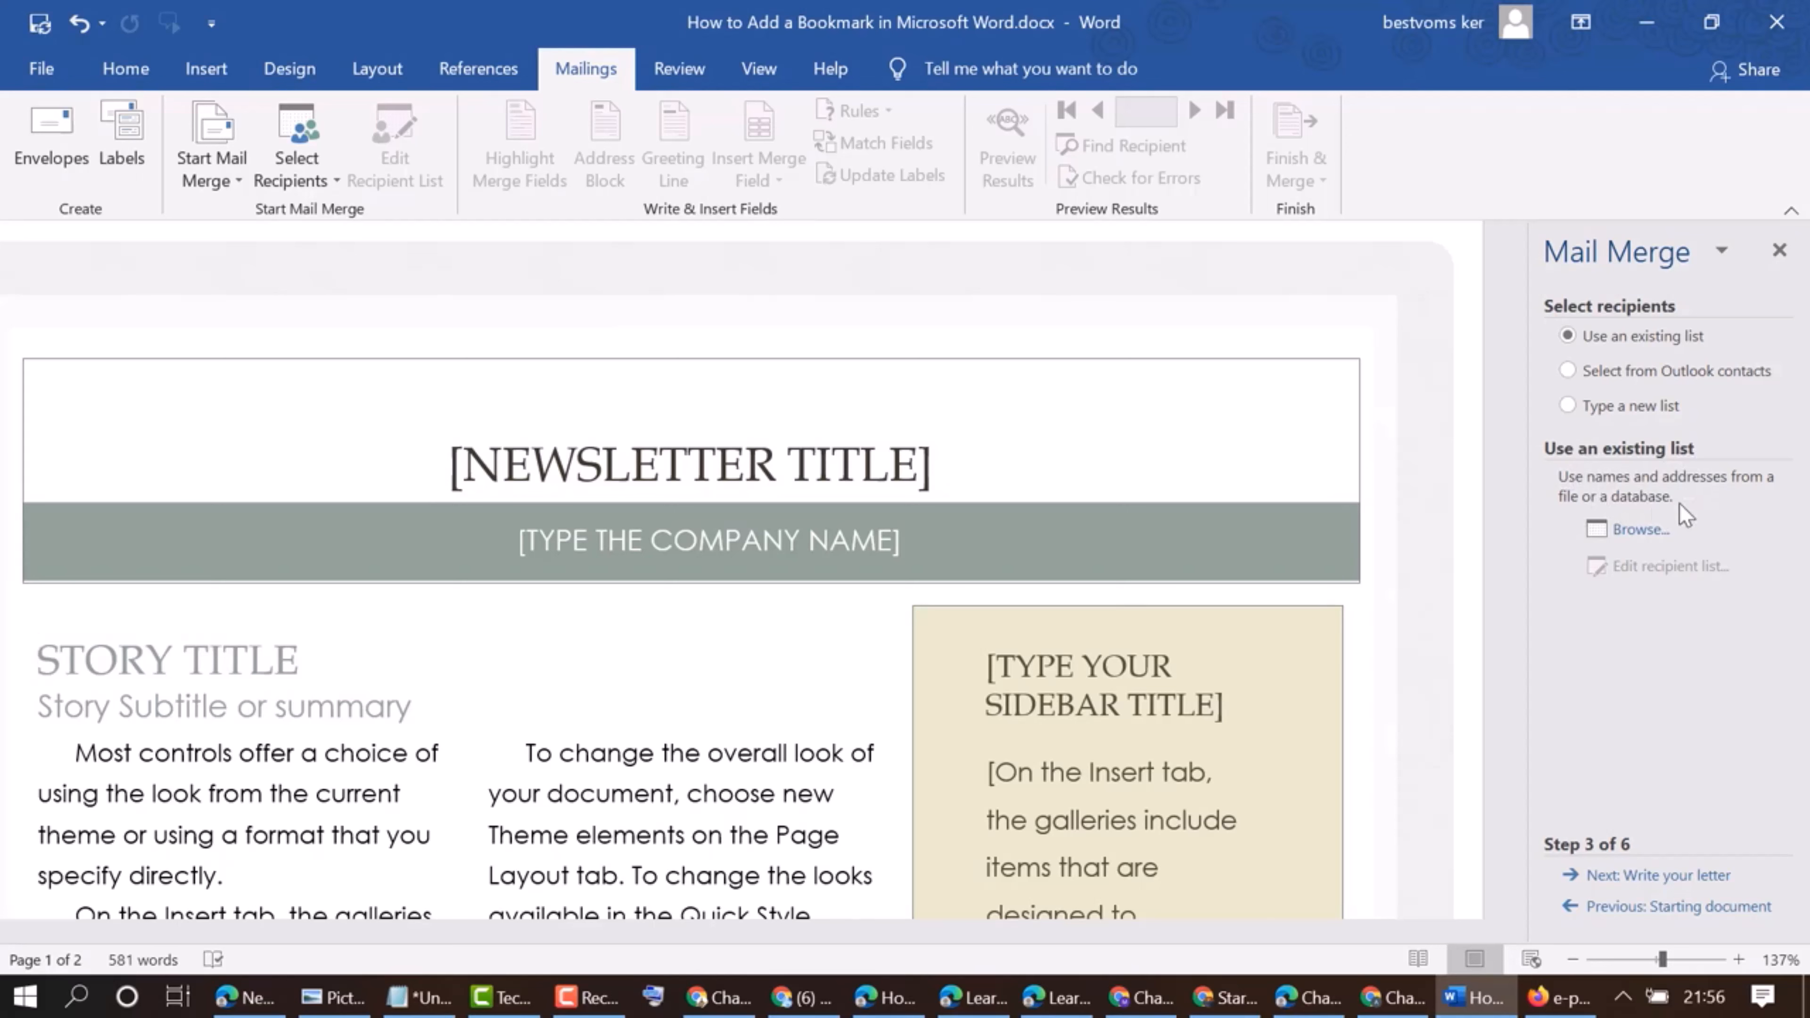
{"action": "left_click", "coordinate": [1636, 533]}
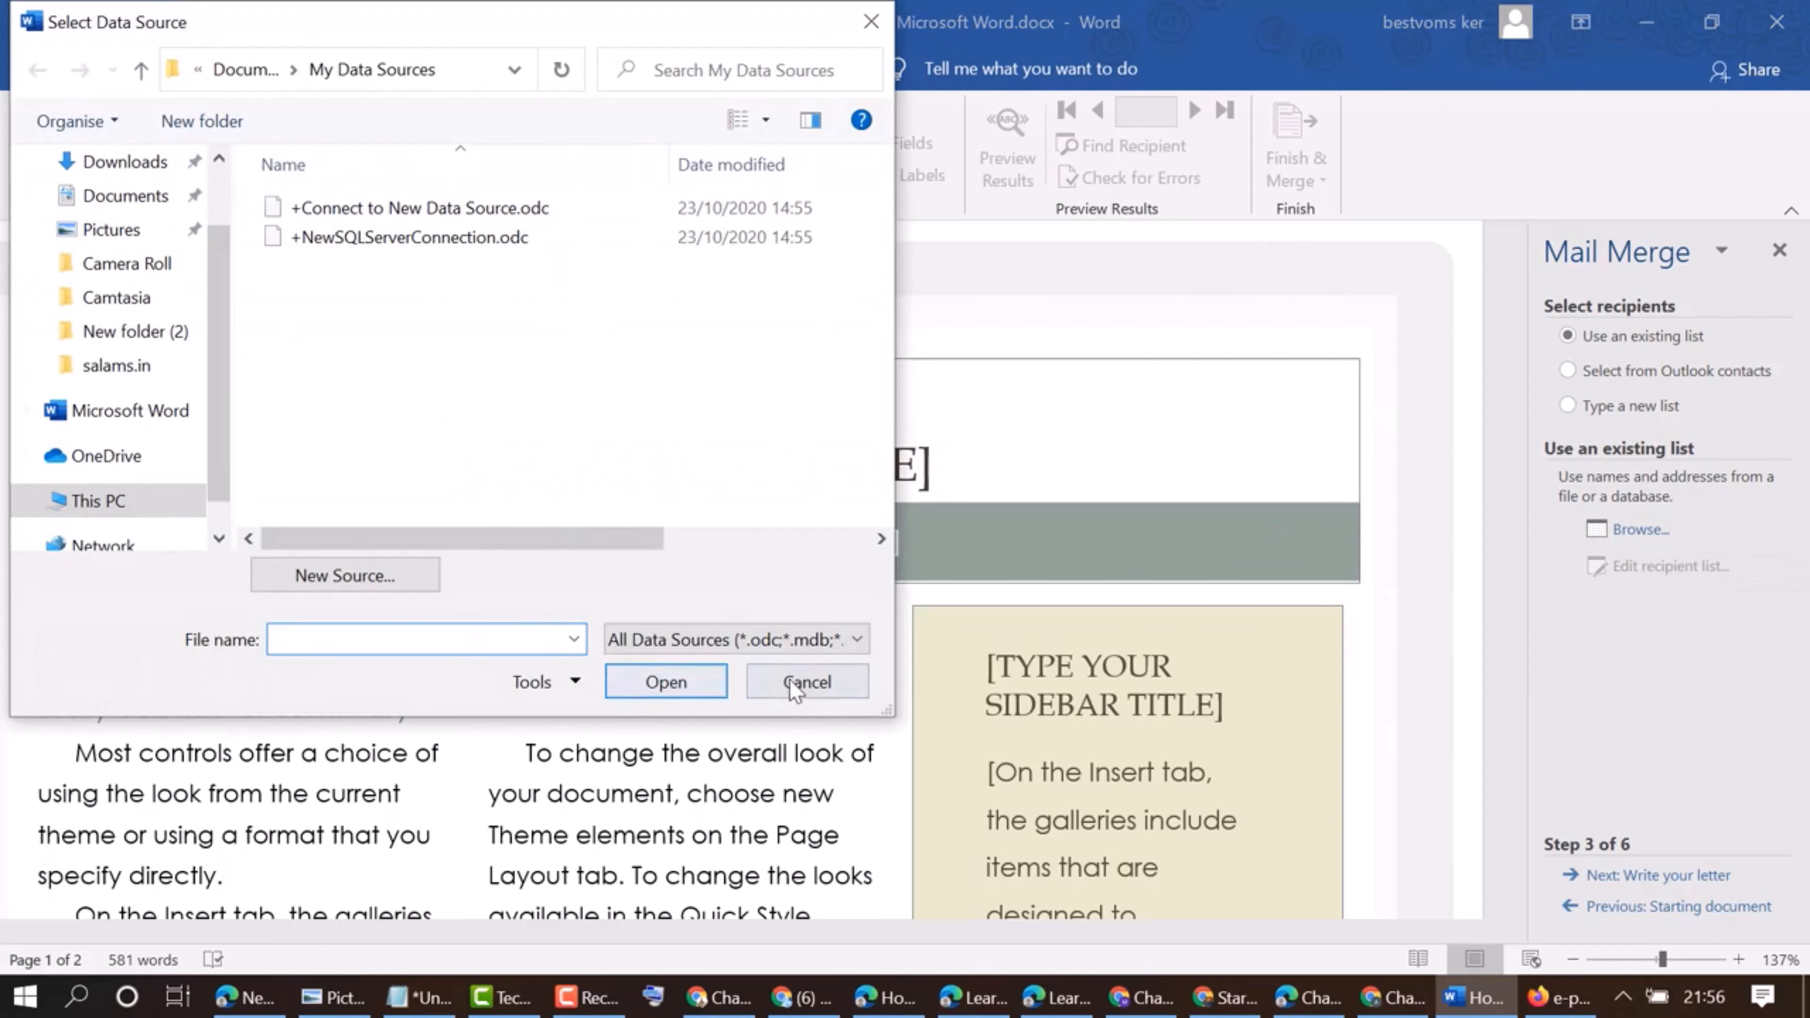
{"action": "left_click", "coordinate": [793, 690]}
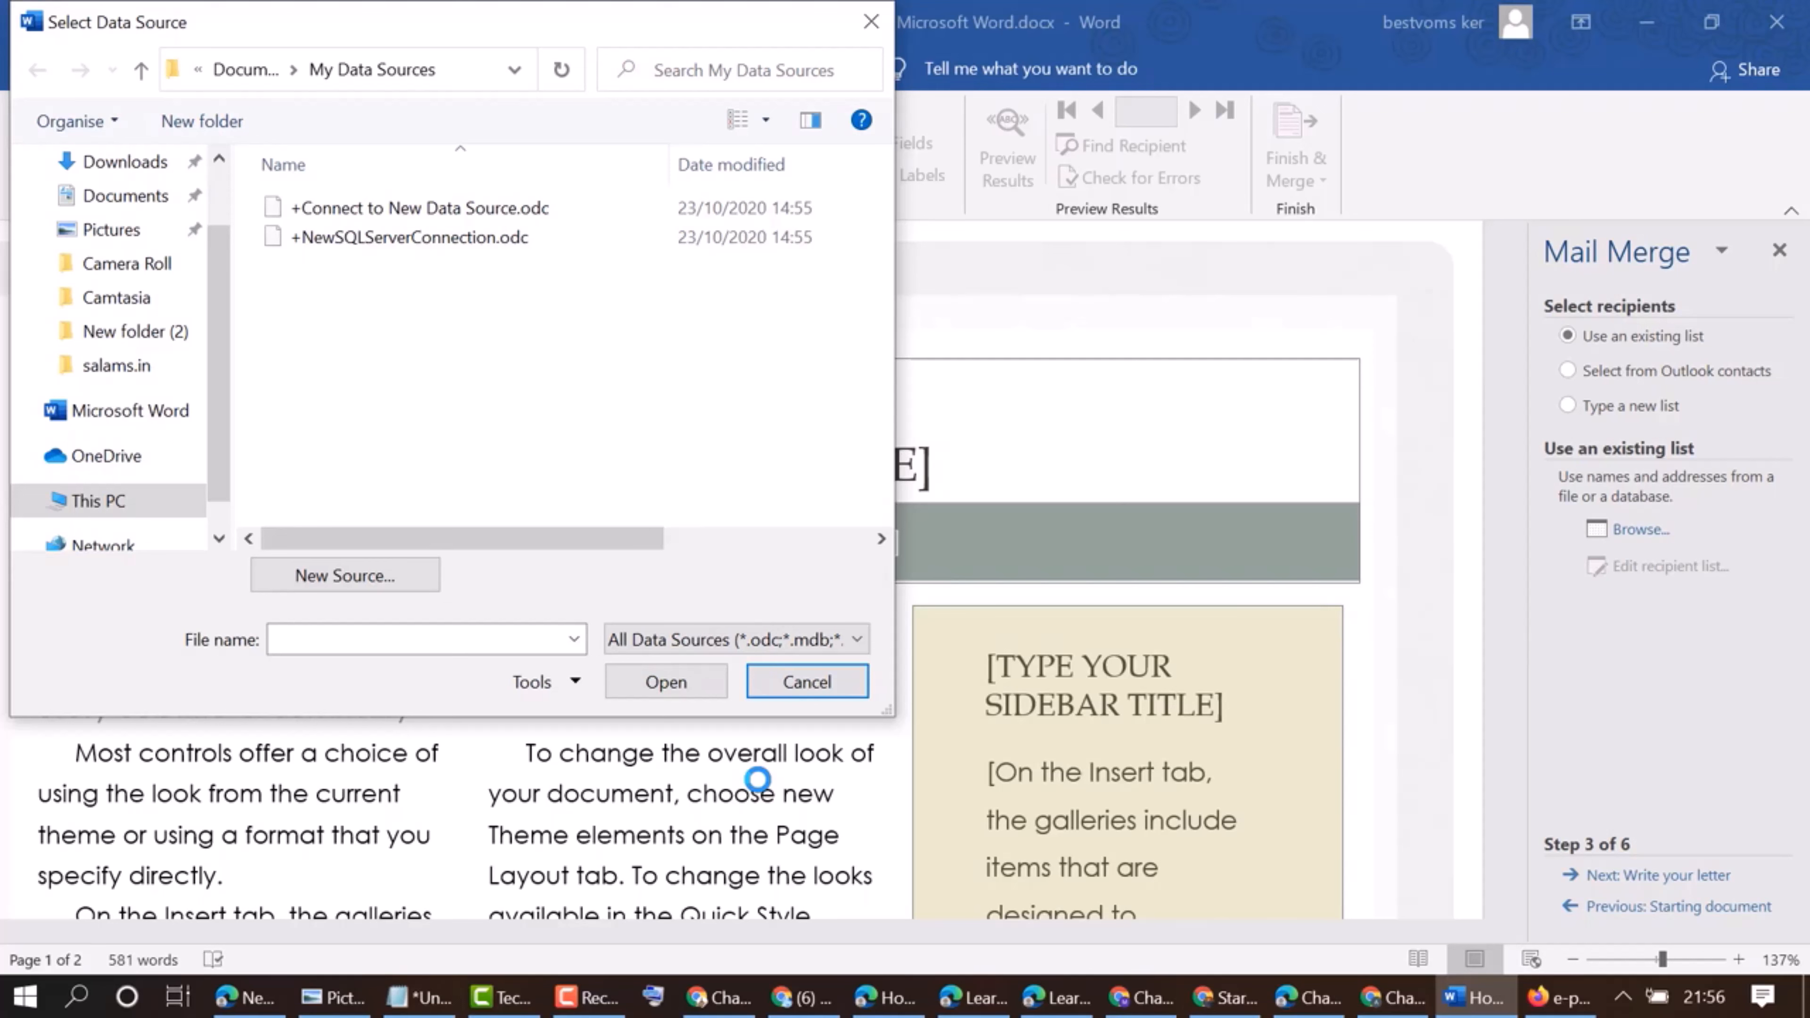
{"action": "left_click", "coordinate": [806, 681]}
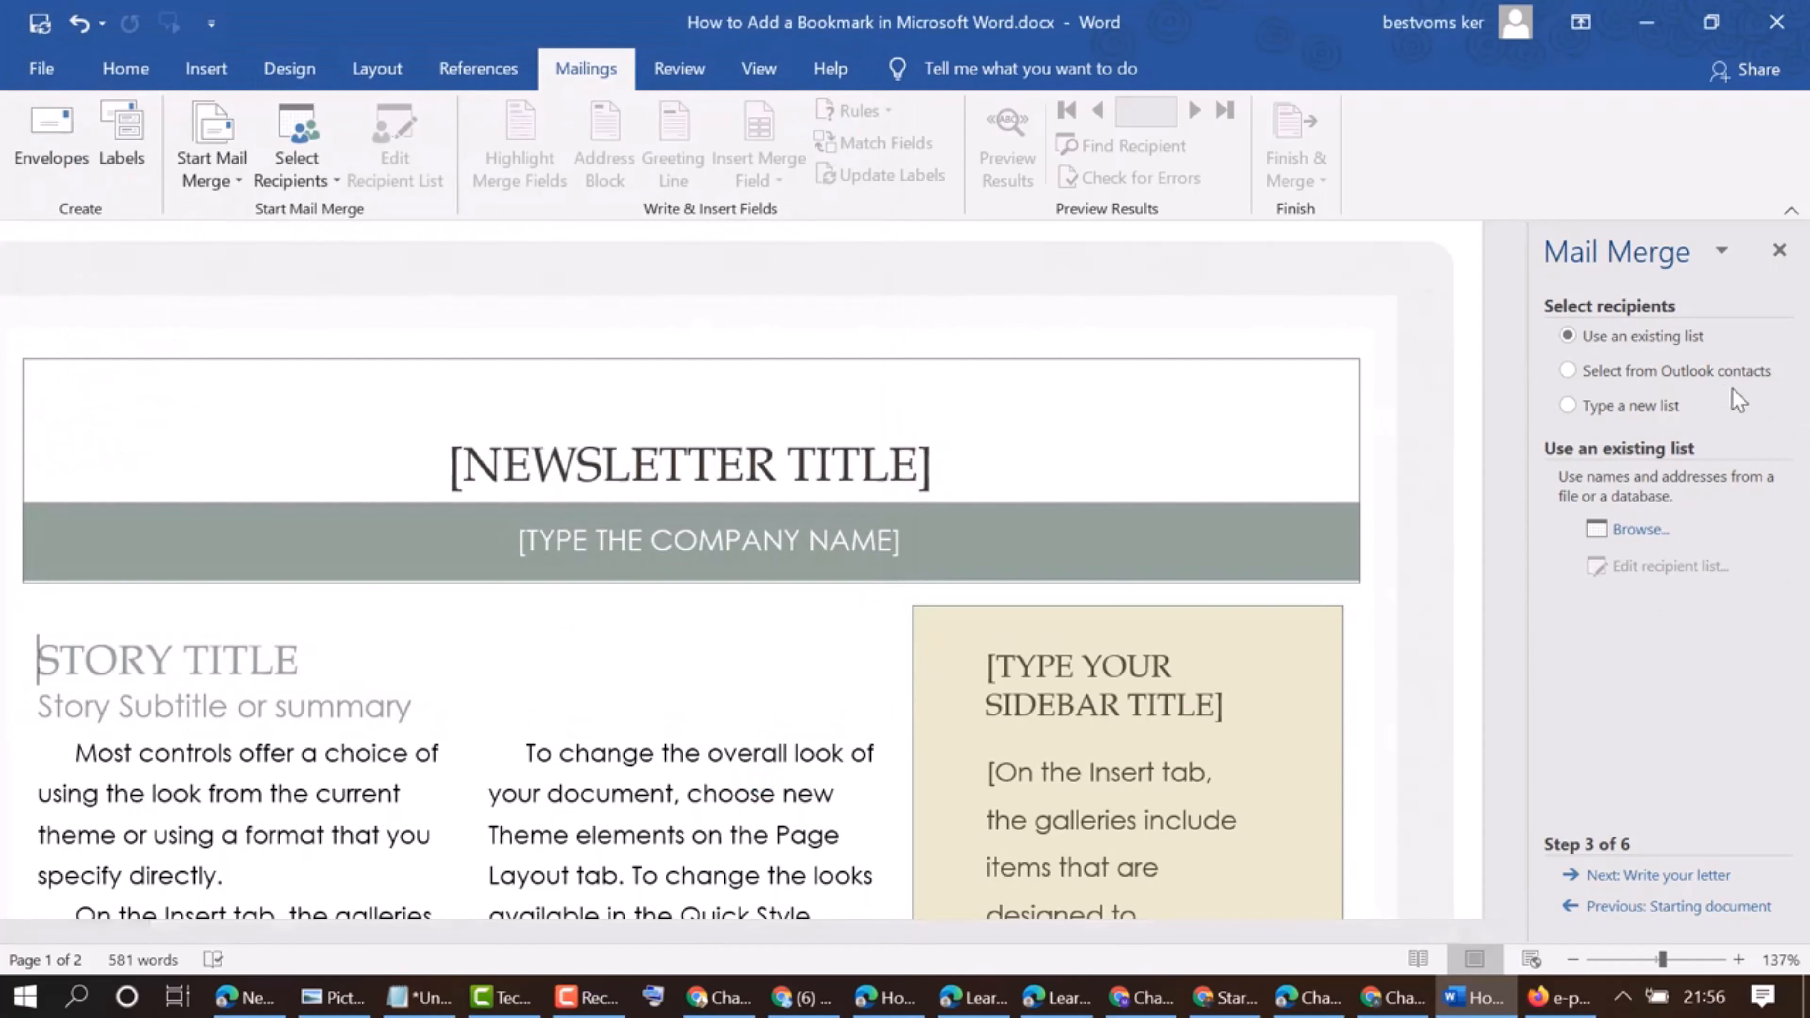
Choose to type a new recipient list for the mail merge and start creating it
{"action": "left_click", "coordinate": [1600, 409]}
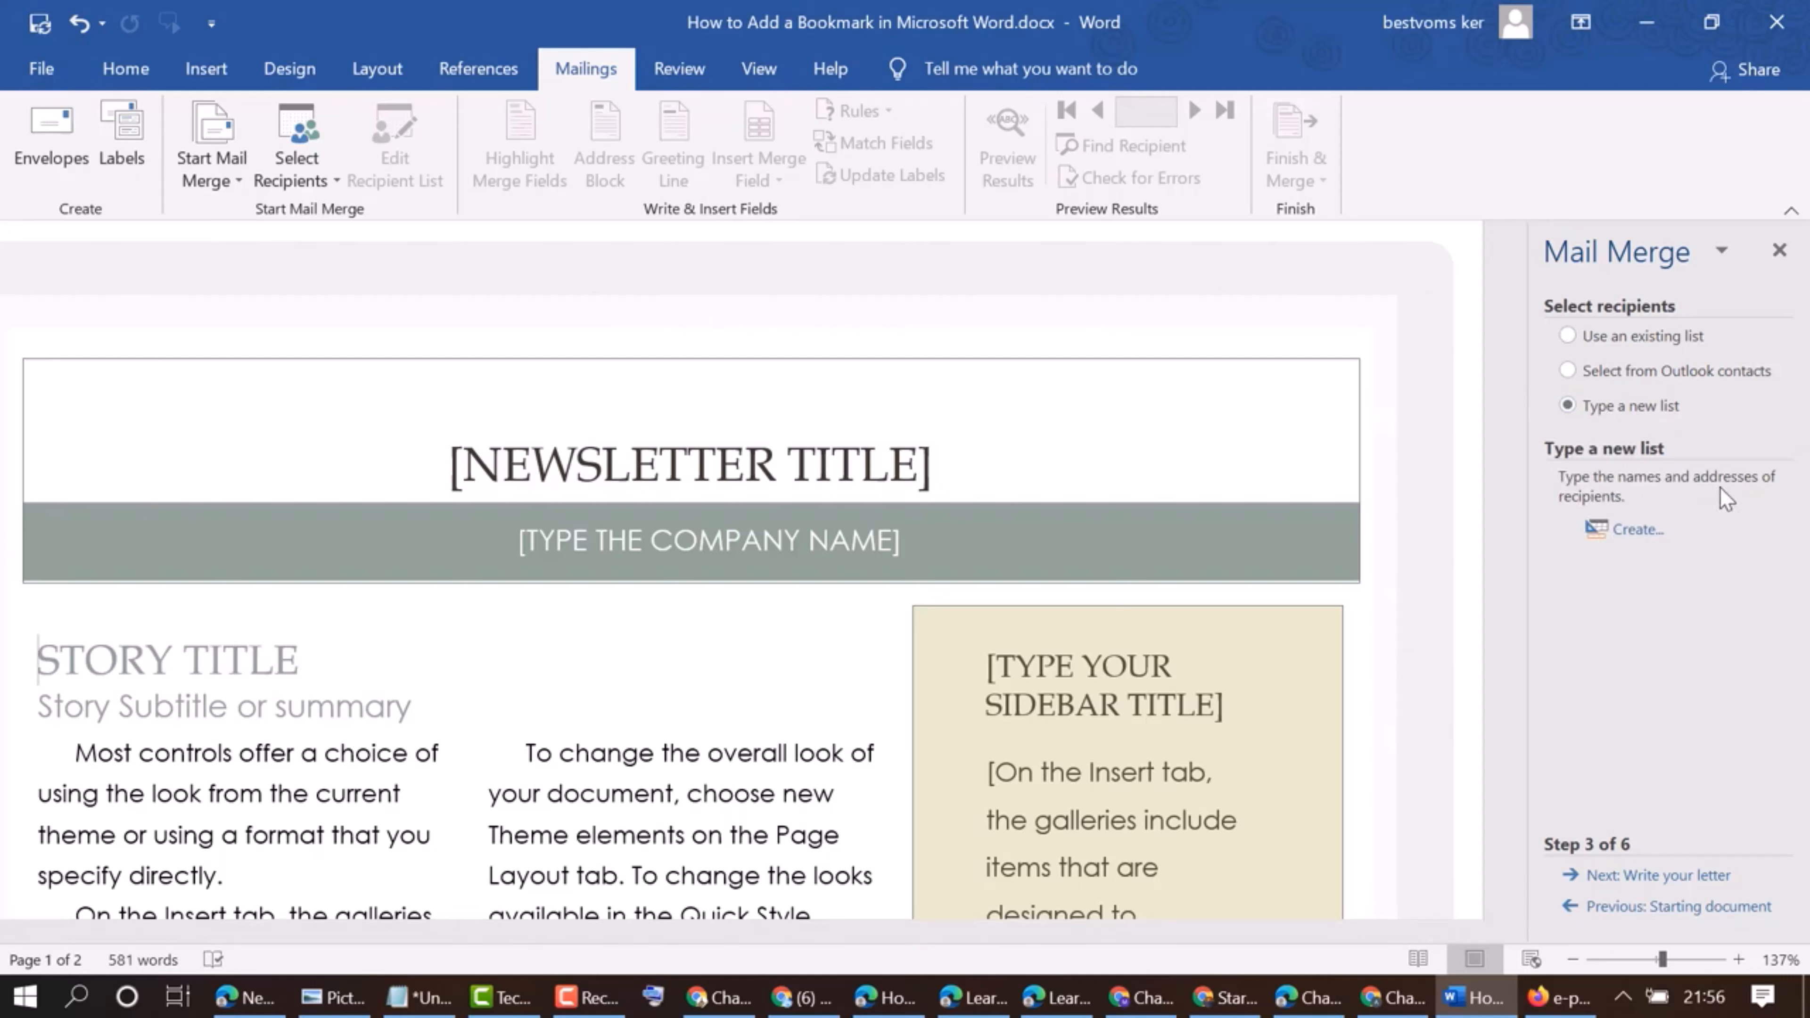
{"action": "left_click", "coordinate": [1635, 533]}
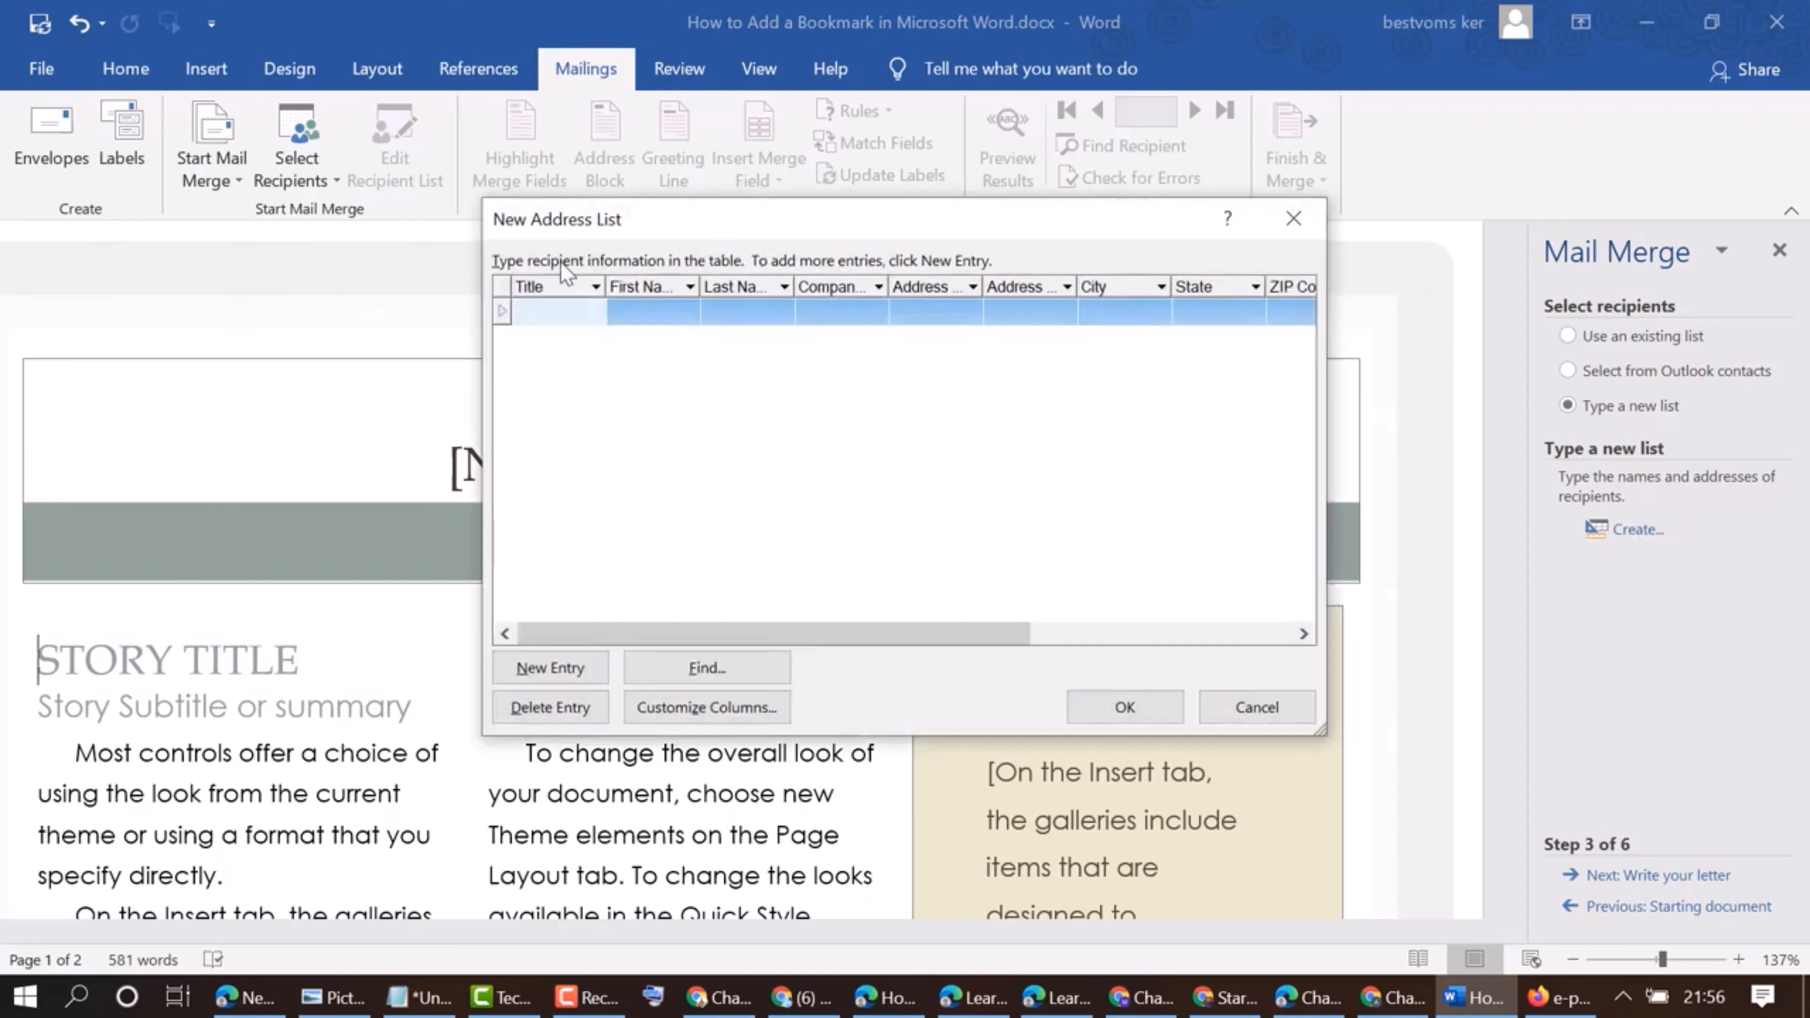
{"action": "left_click", "coordinate": [589, 287]}
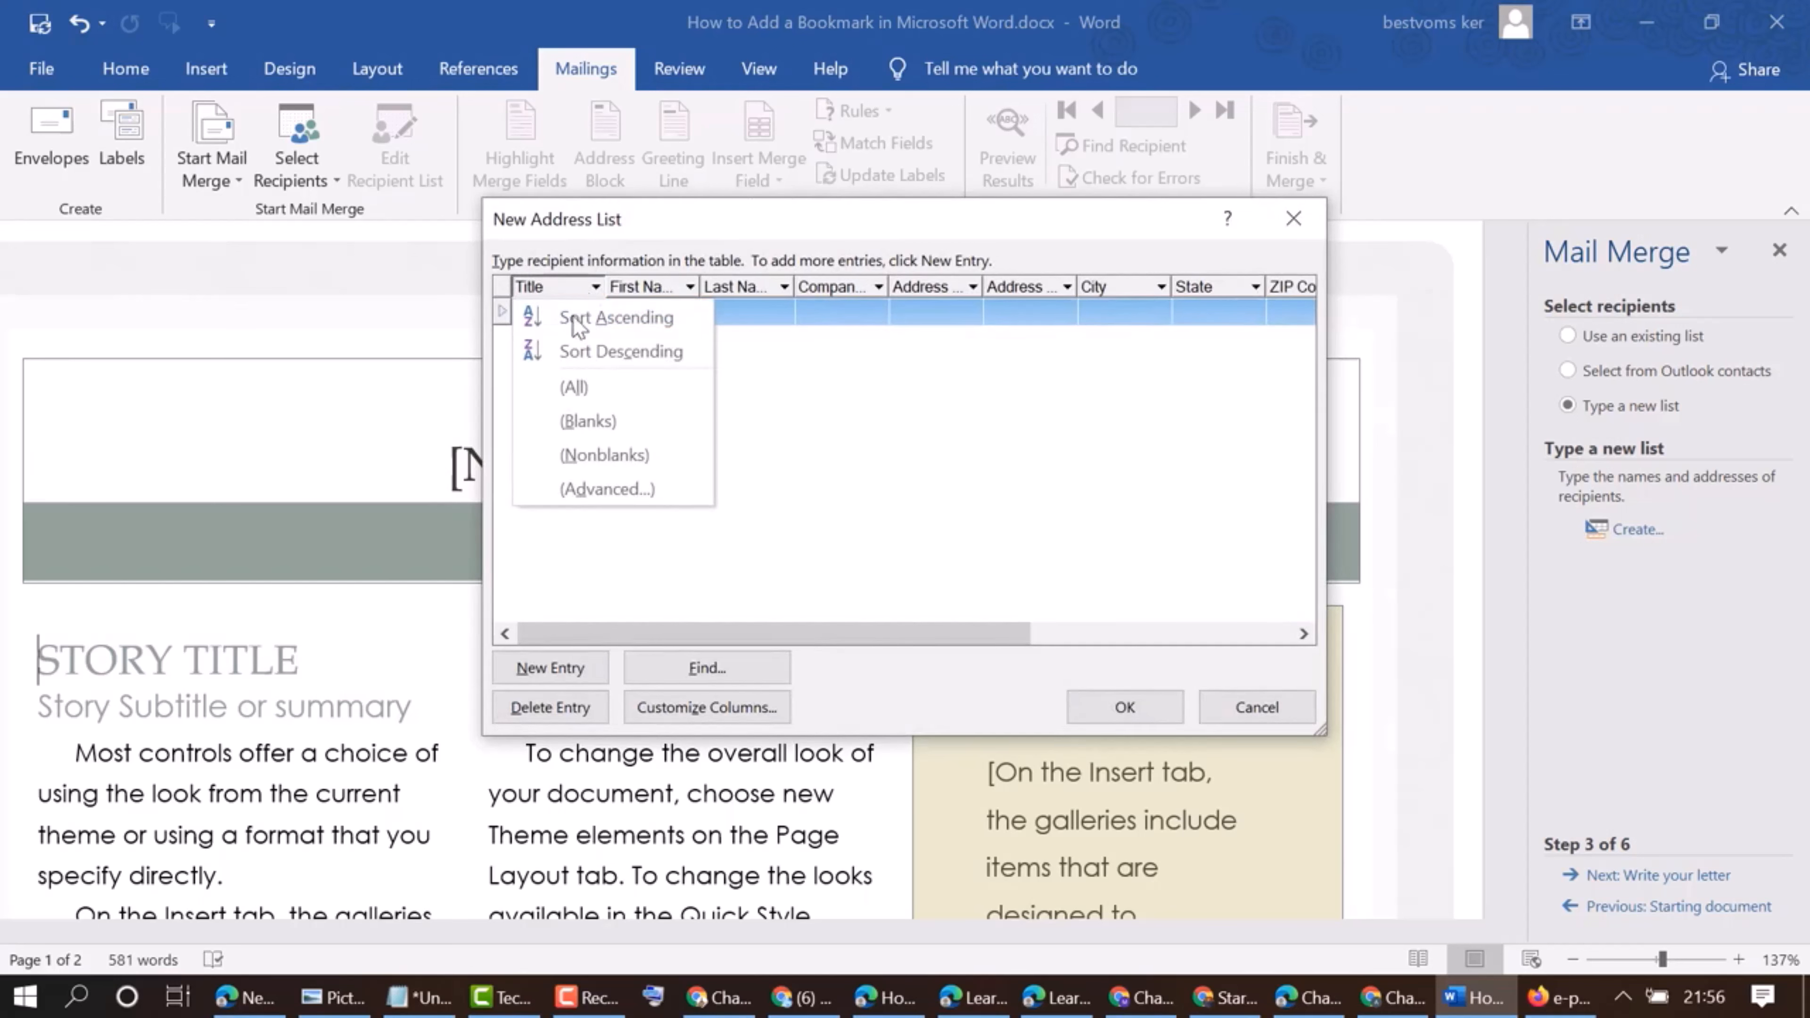
{"action": "left_click", "coordinate": [568, 288]}
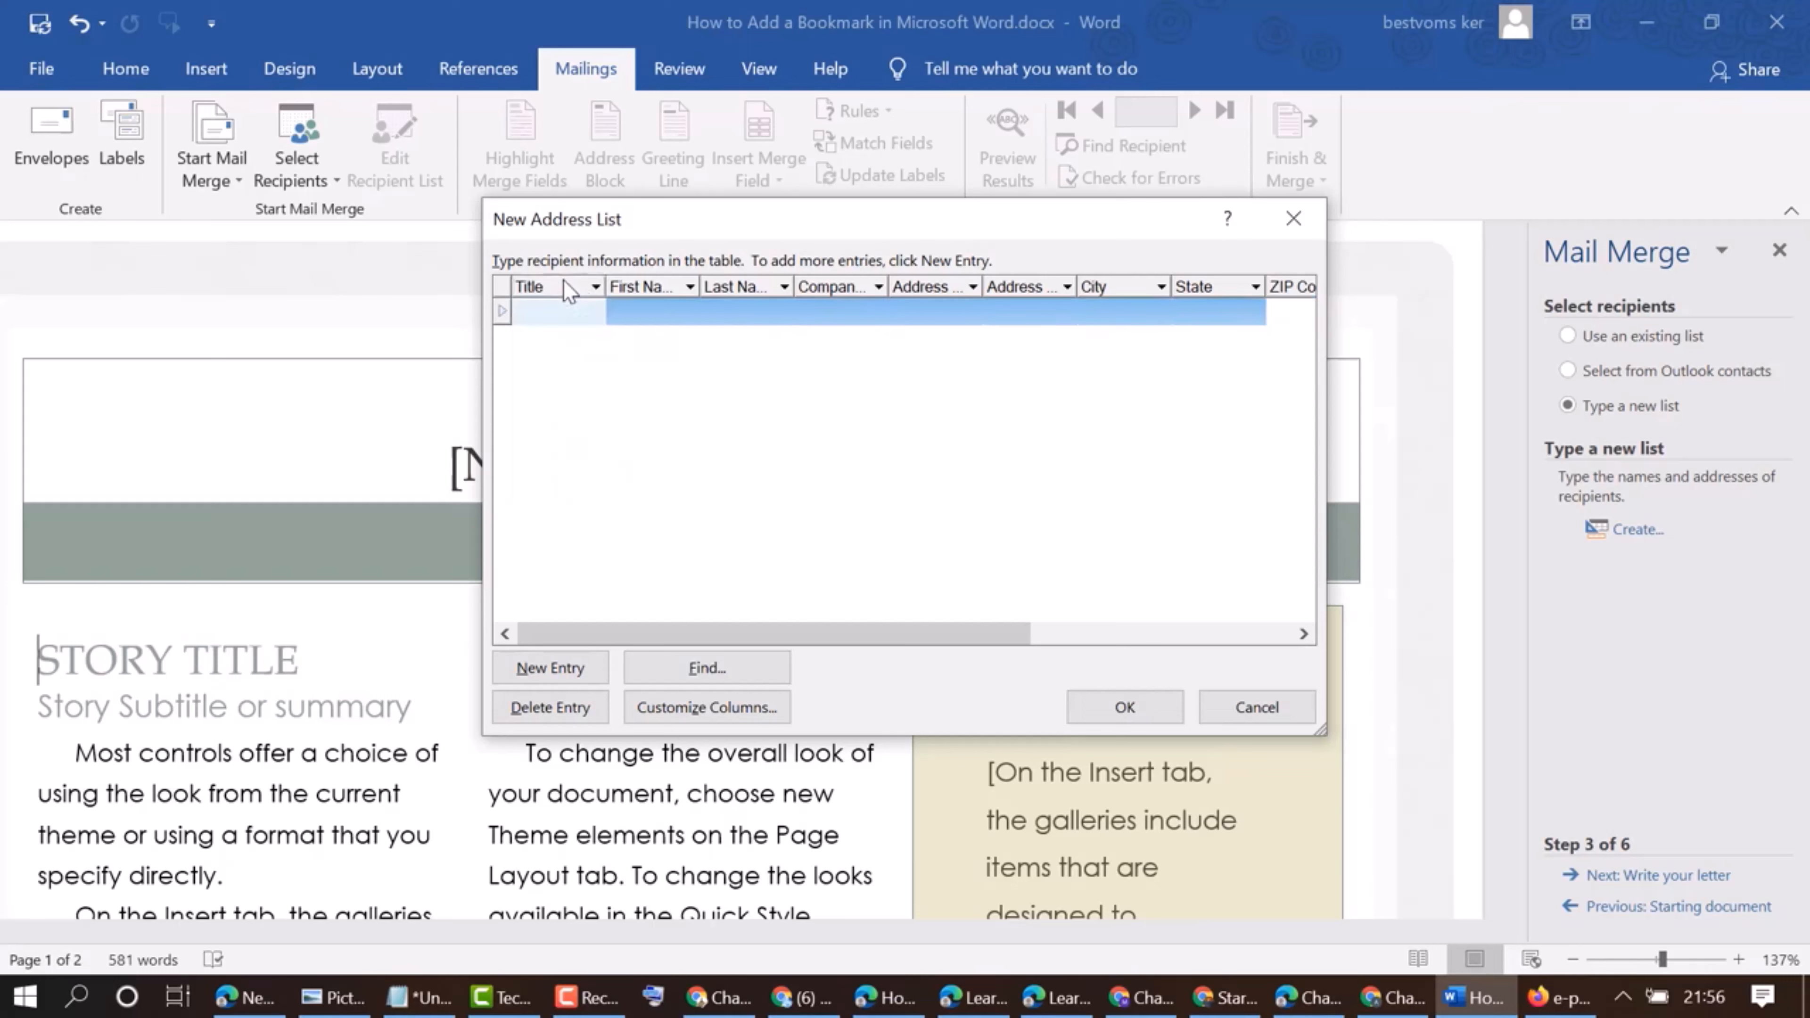
Fill in the first recipient's title as Mr and enter the first and last name
{"action": "left_click", "coordinate": [540, 311]}
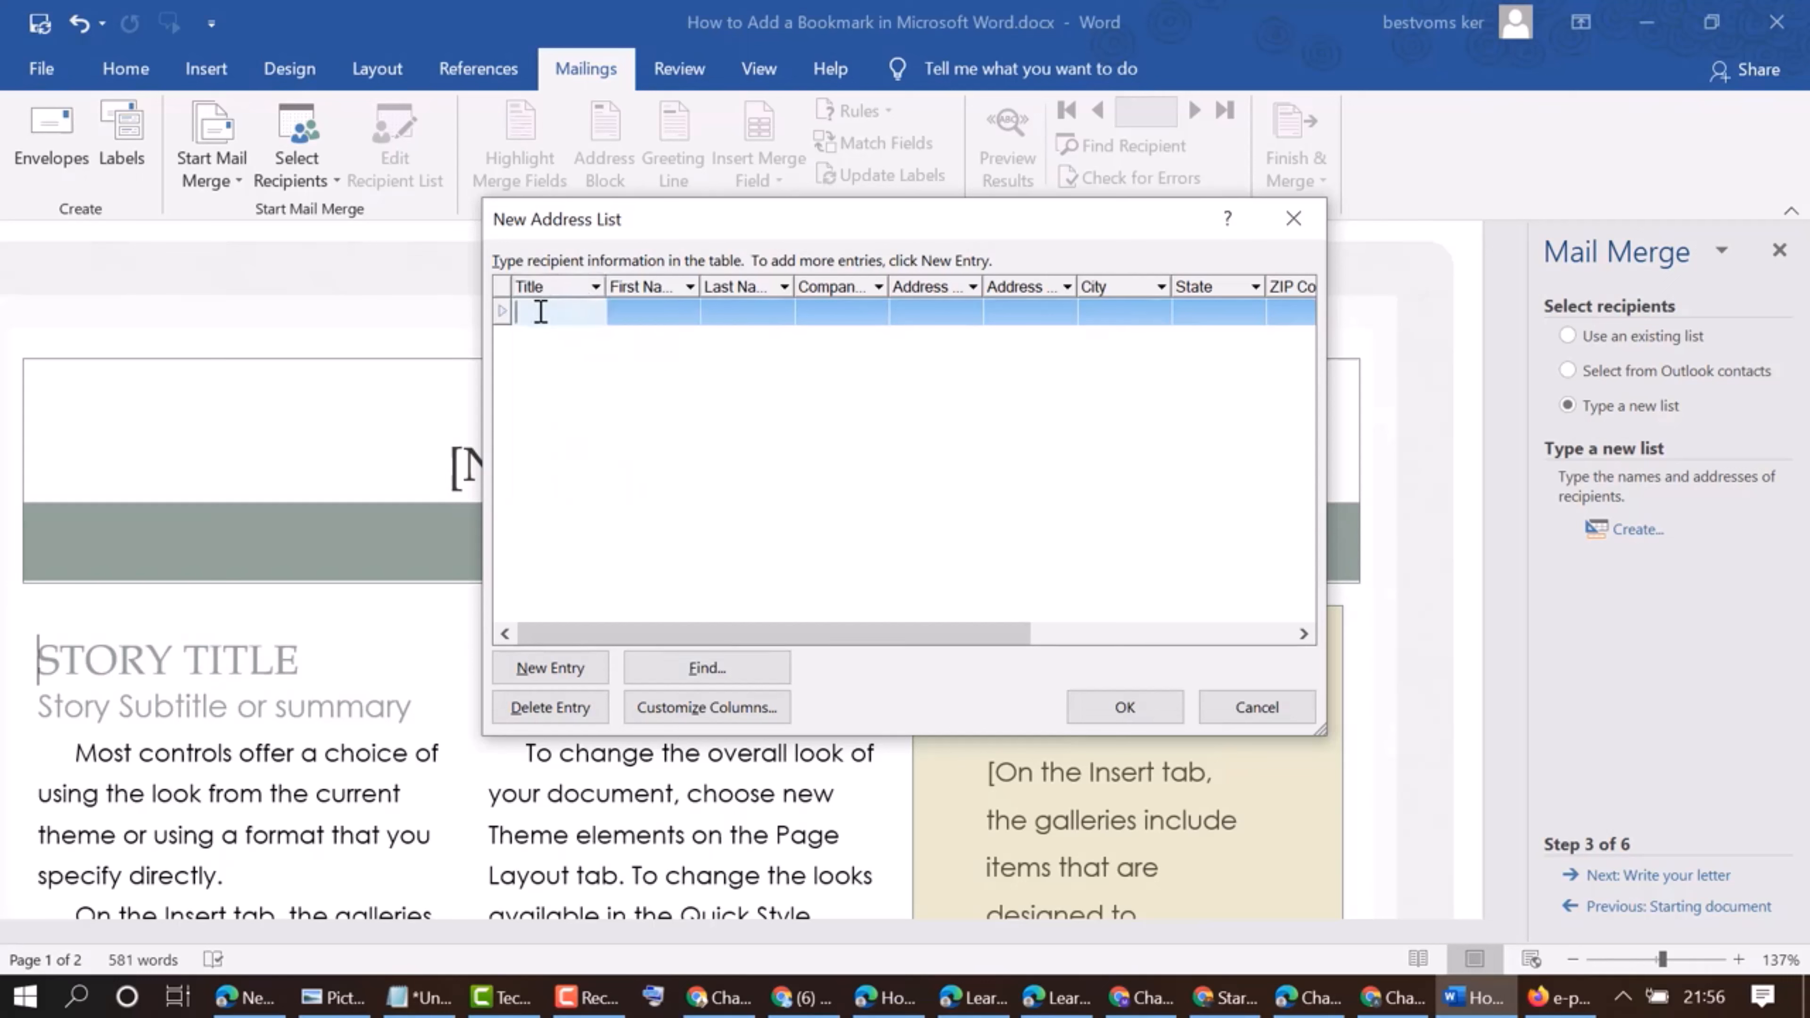
{"action": "type", "text": "Mr"}
{"action": "left_click", "coordinate": [670, 311]}
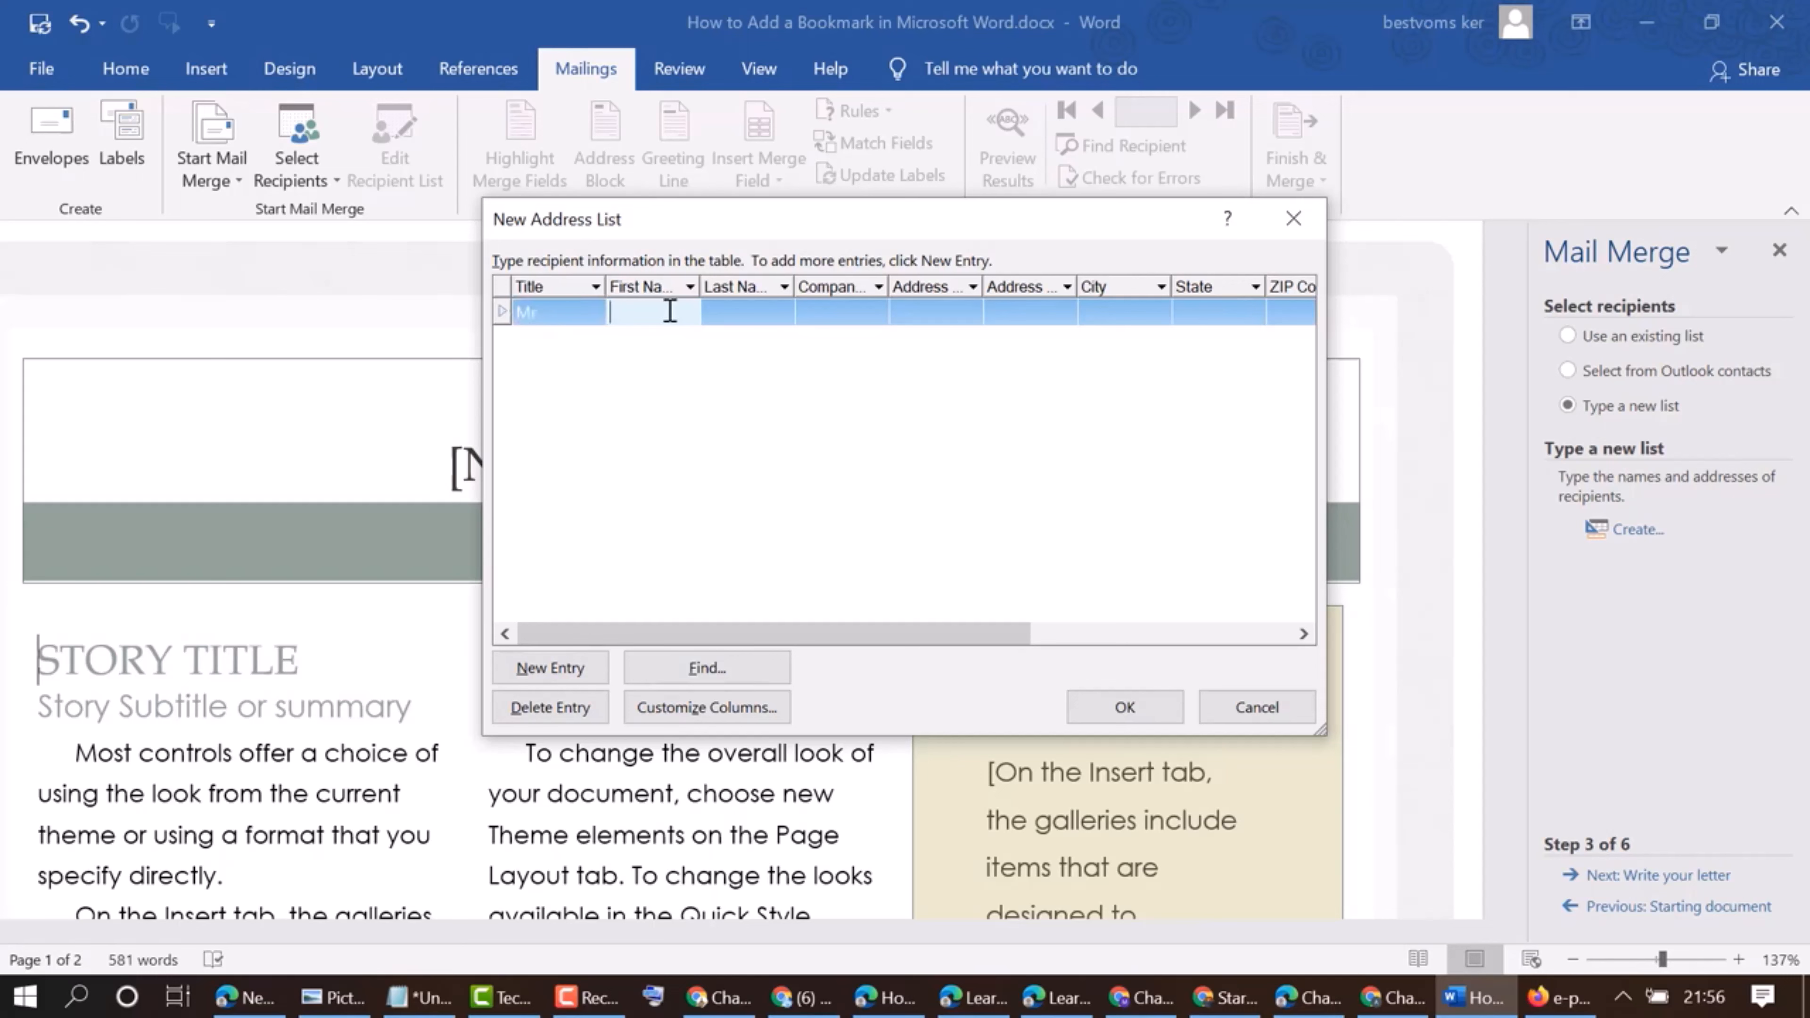
{"action": "left_click", "coordinate": [760, 314]}
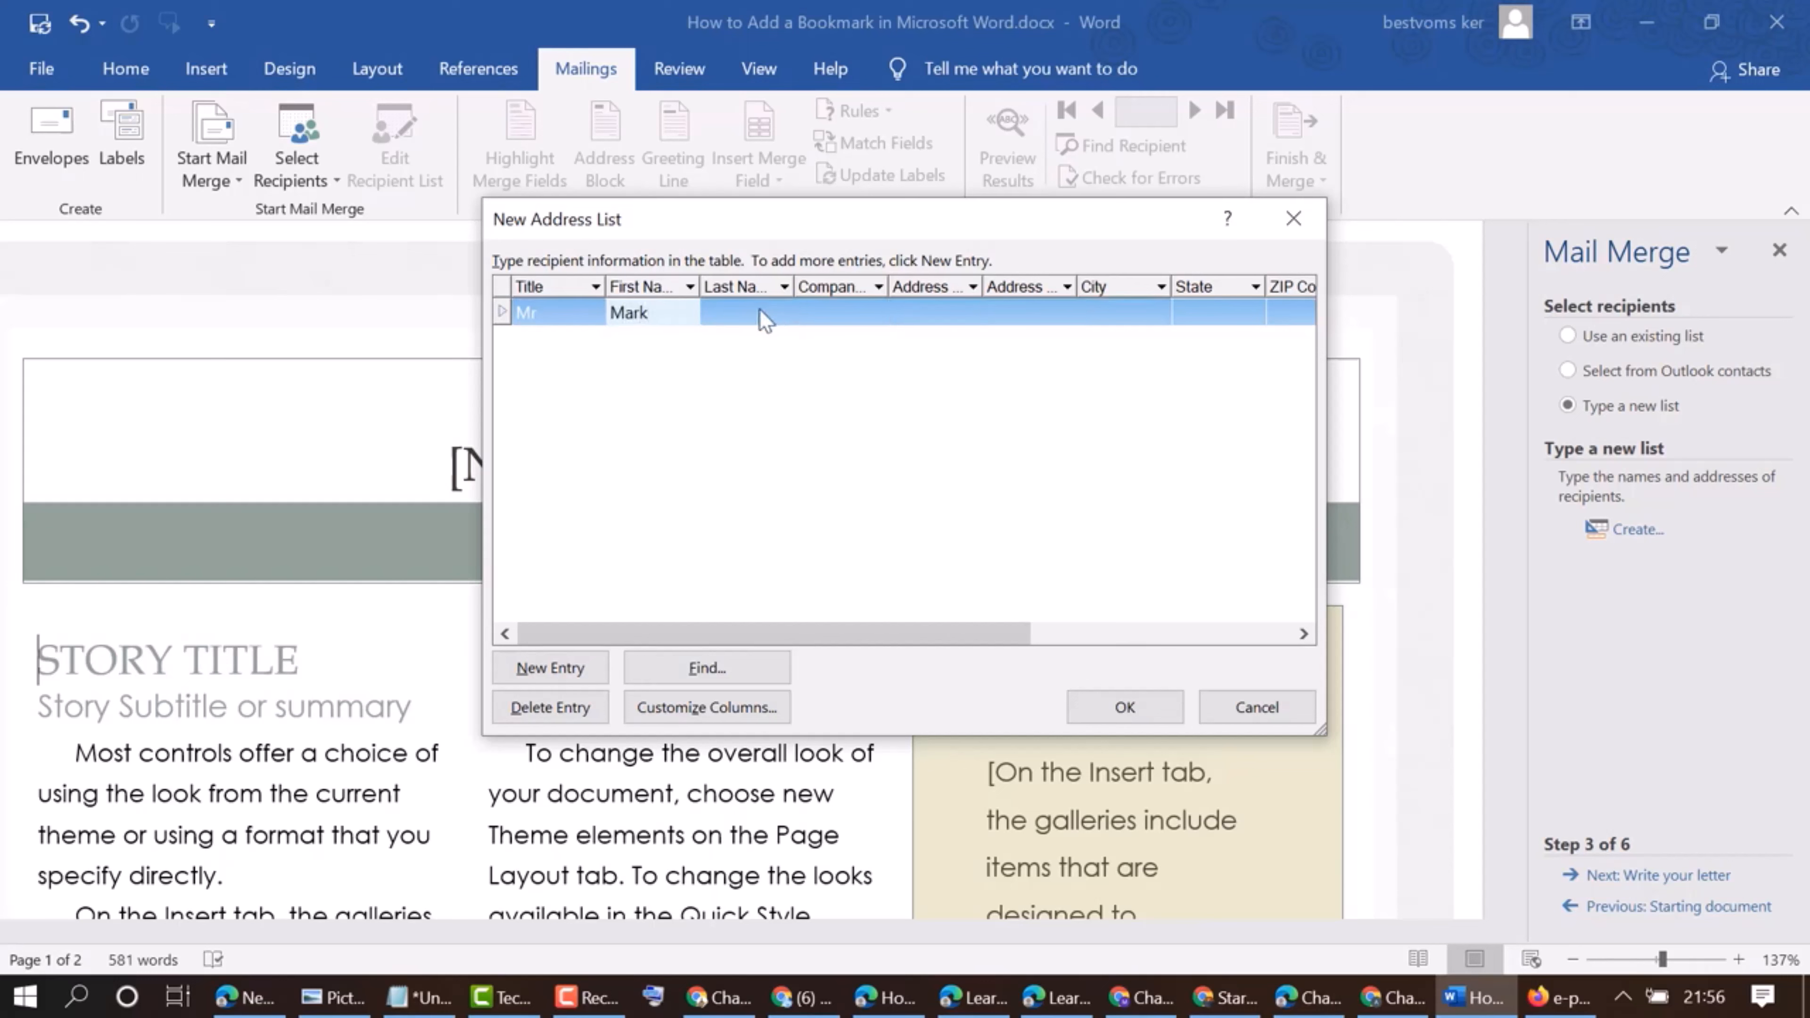
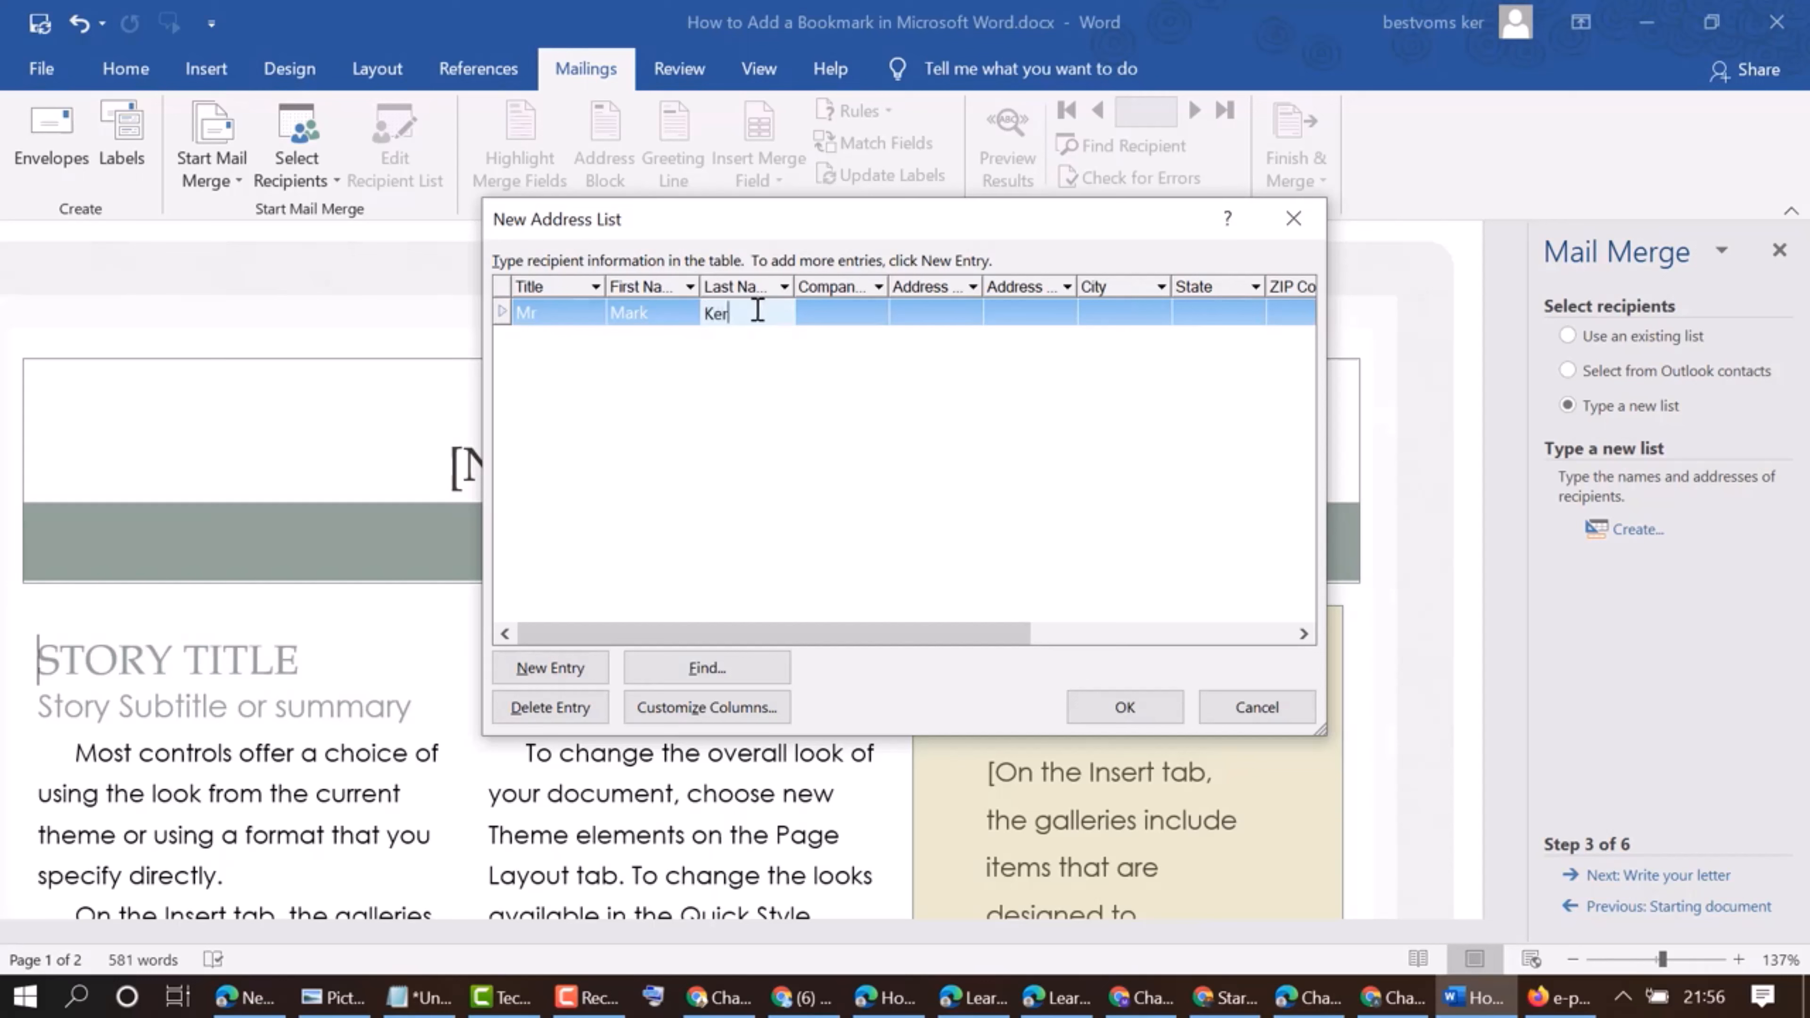
Set the first recipient's company name to abc
{"action": "left_click", "coordinate": [855, 314]}
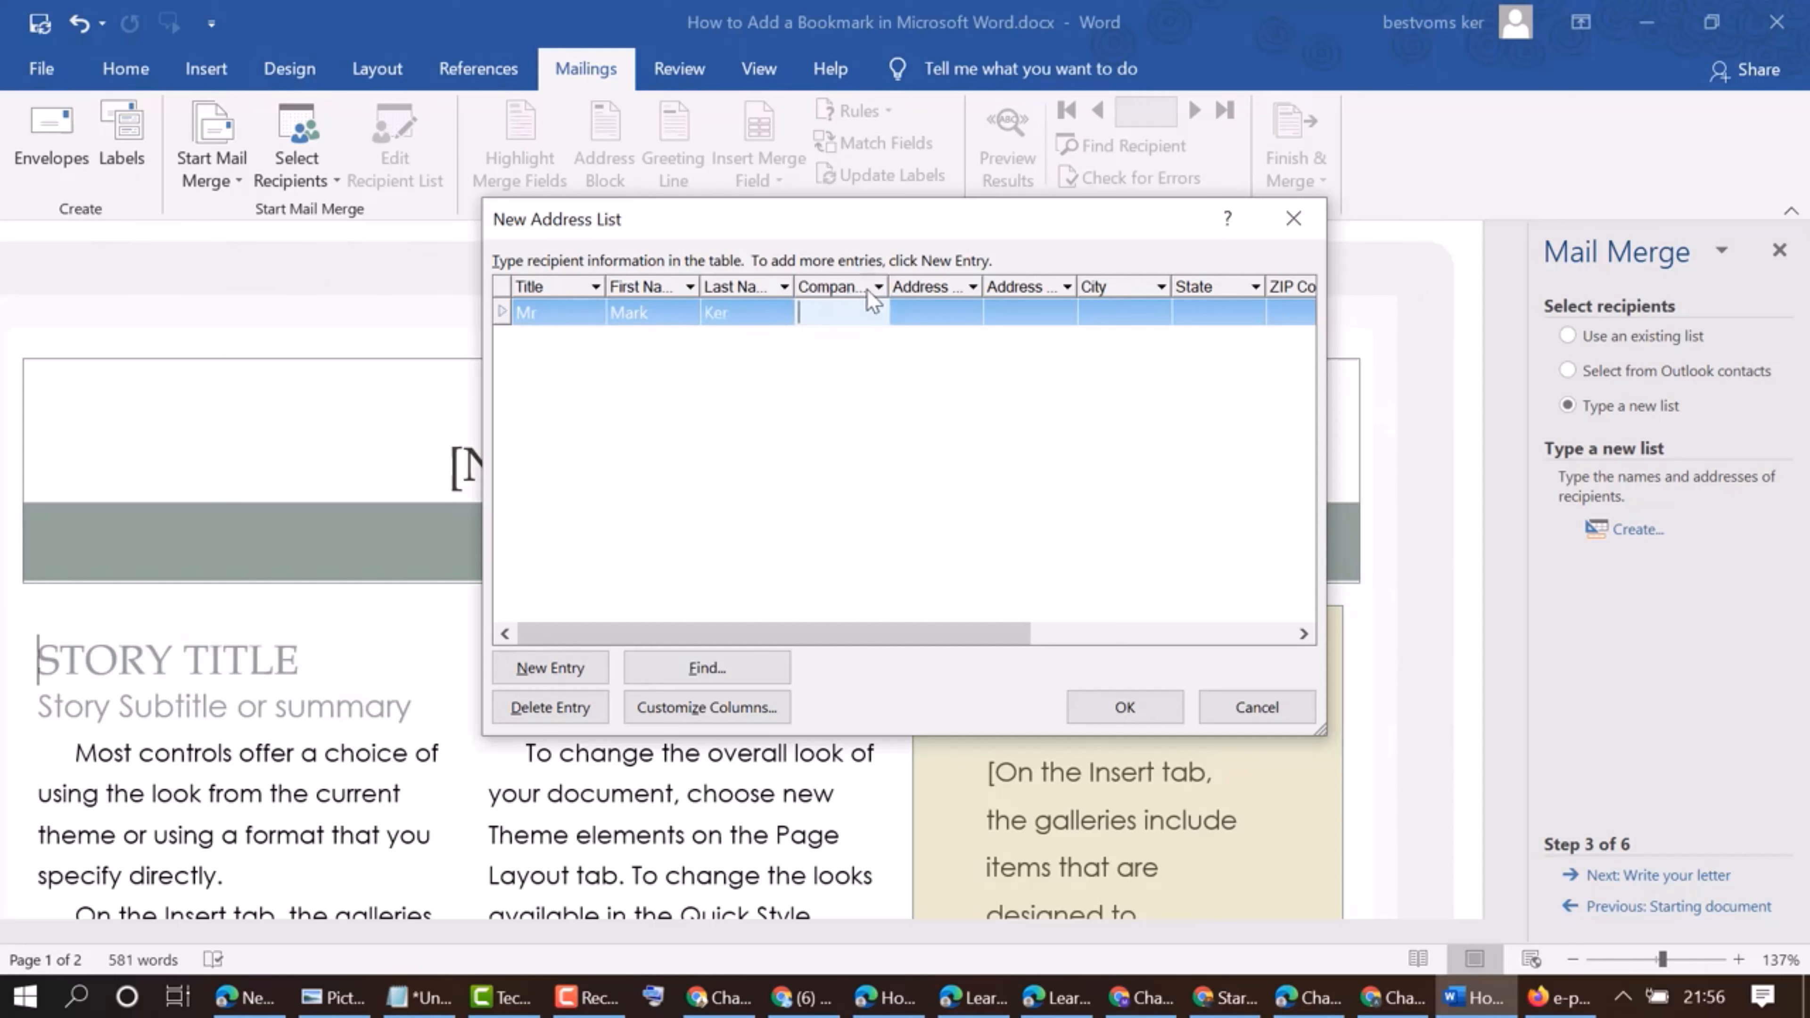
{"action": "left_click", "coordinate": [867, 287]}
{"action": "left_click", "coordinate": [857, 289]}
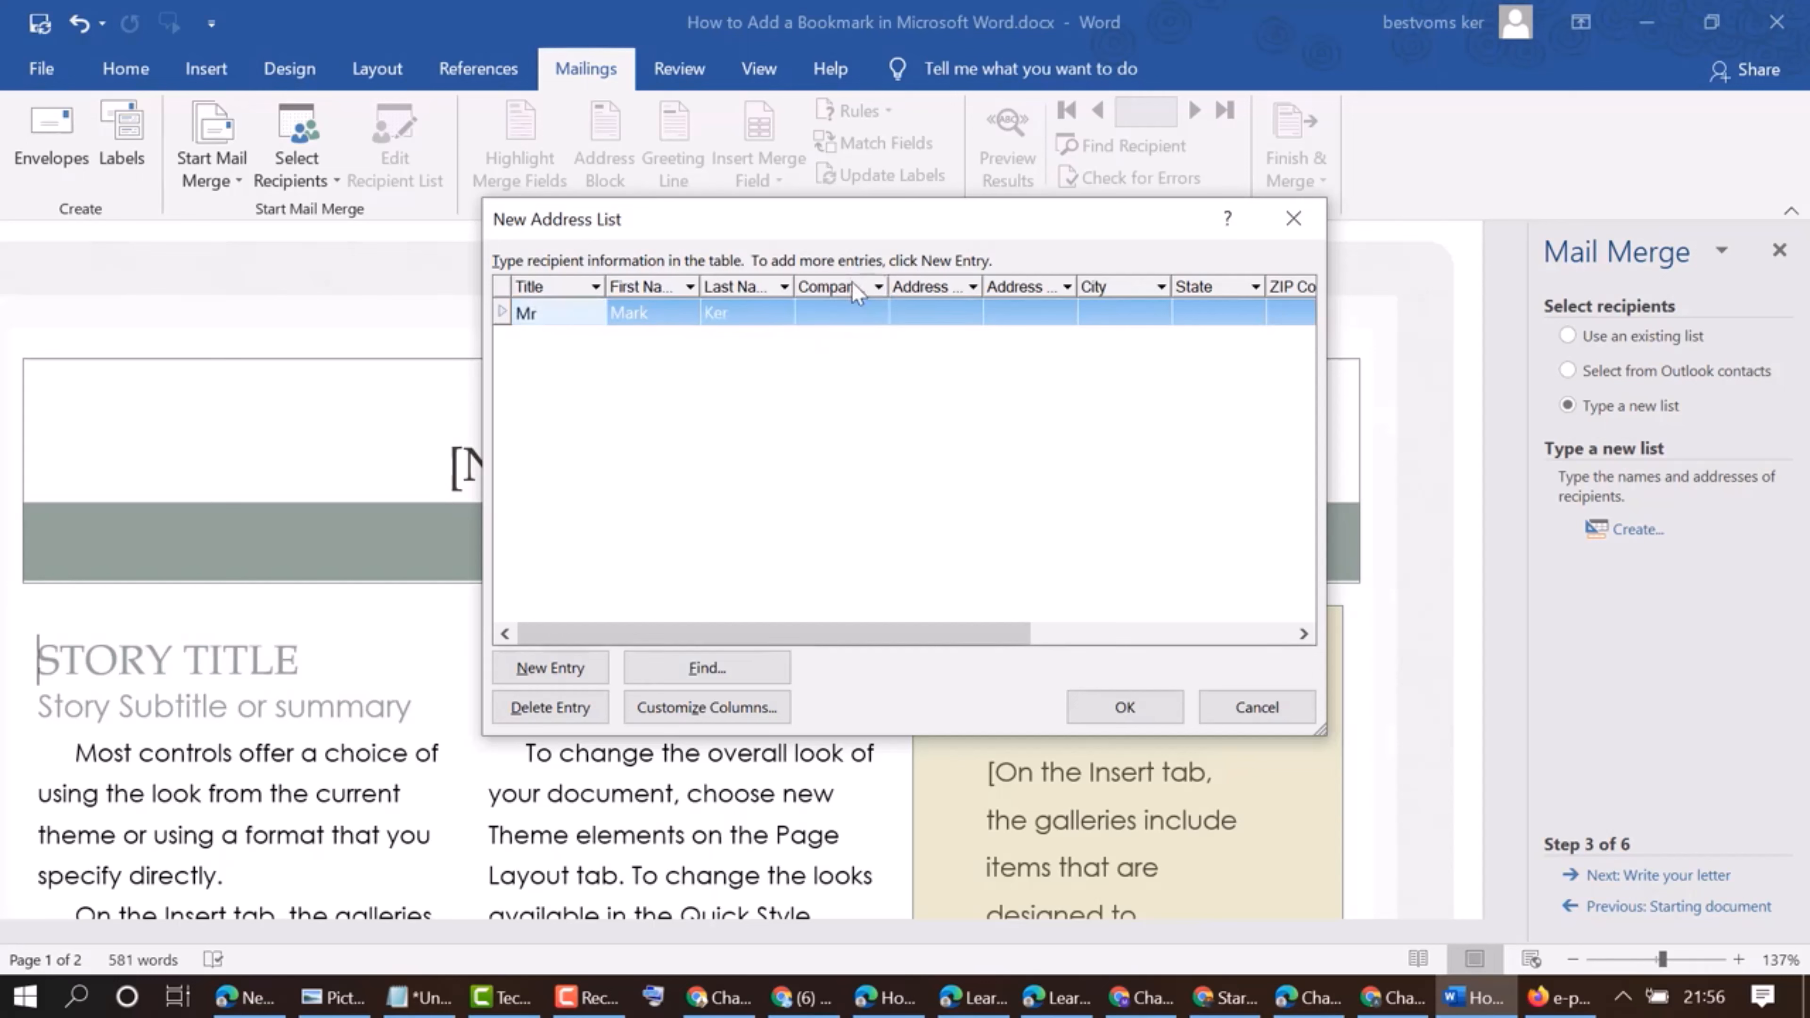
{"action": "left_click", "coordinate": [828, 313]}
{"action": "type", "text": "a"}
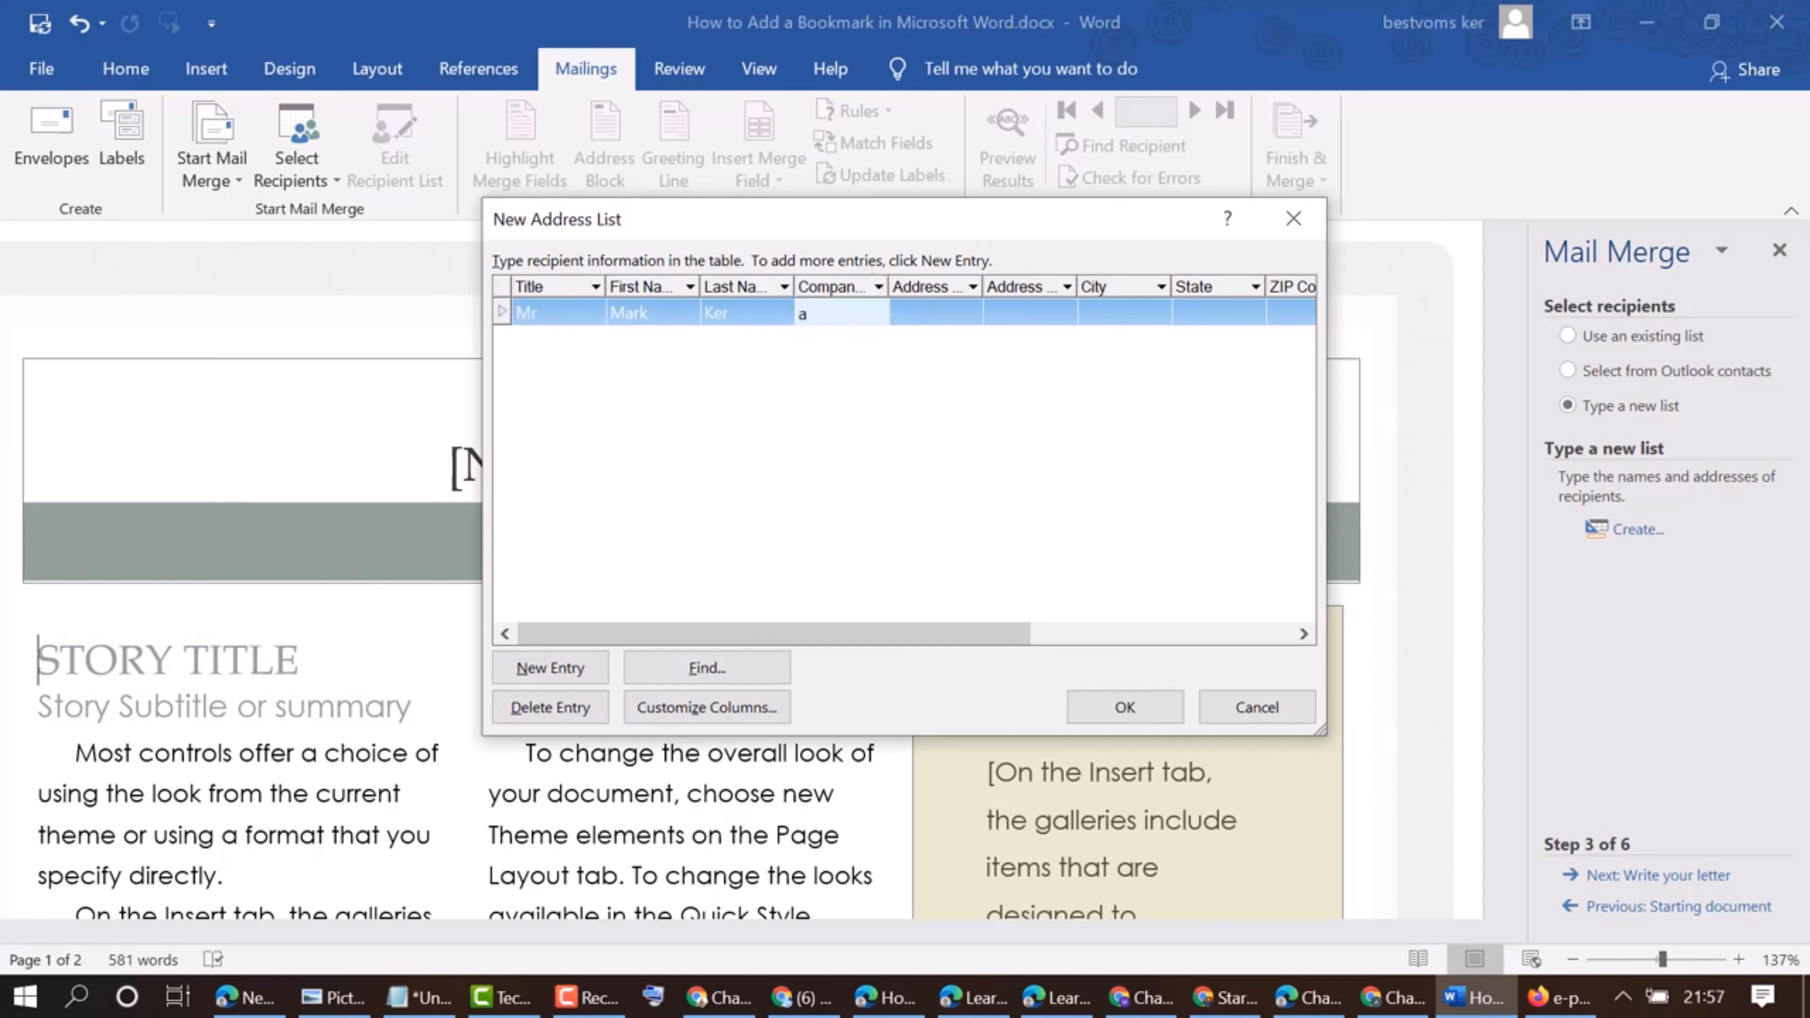
{"action": "type", "text": "bc"}
Enter a as the first address line and b as the second for the first recipient
{"action": "left_click", "coordinate": [939, 314]}
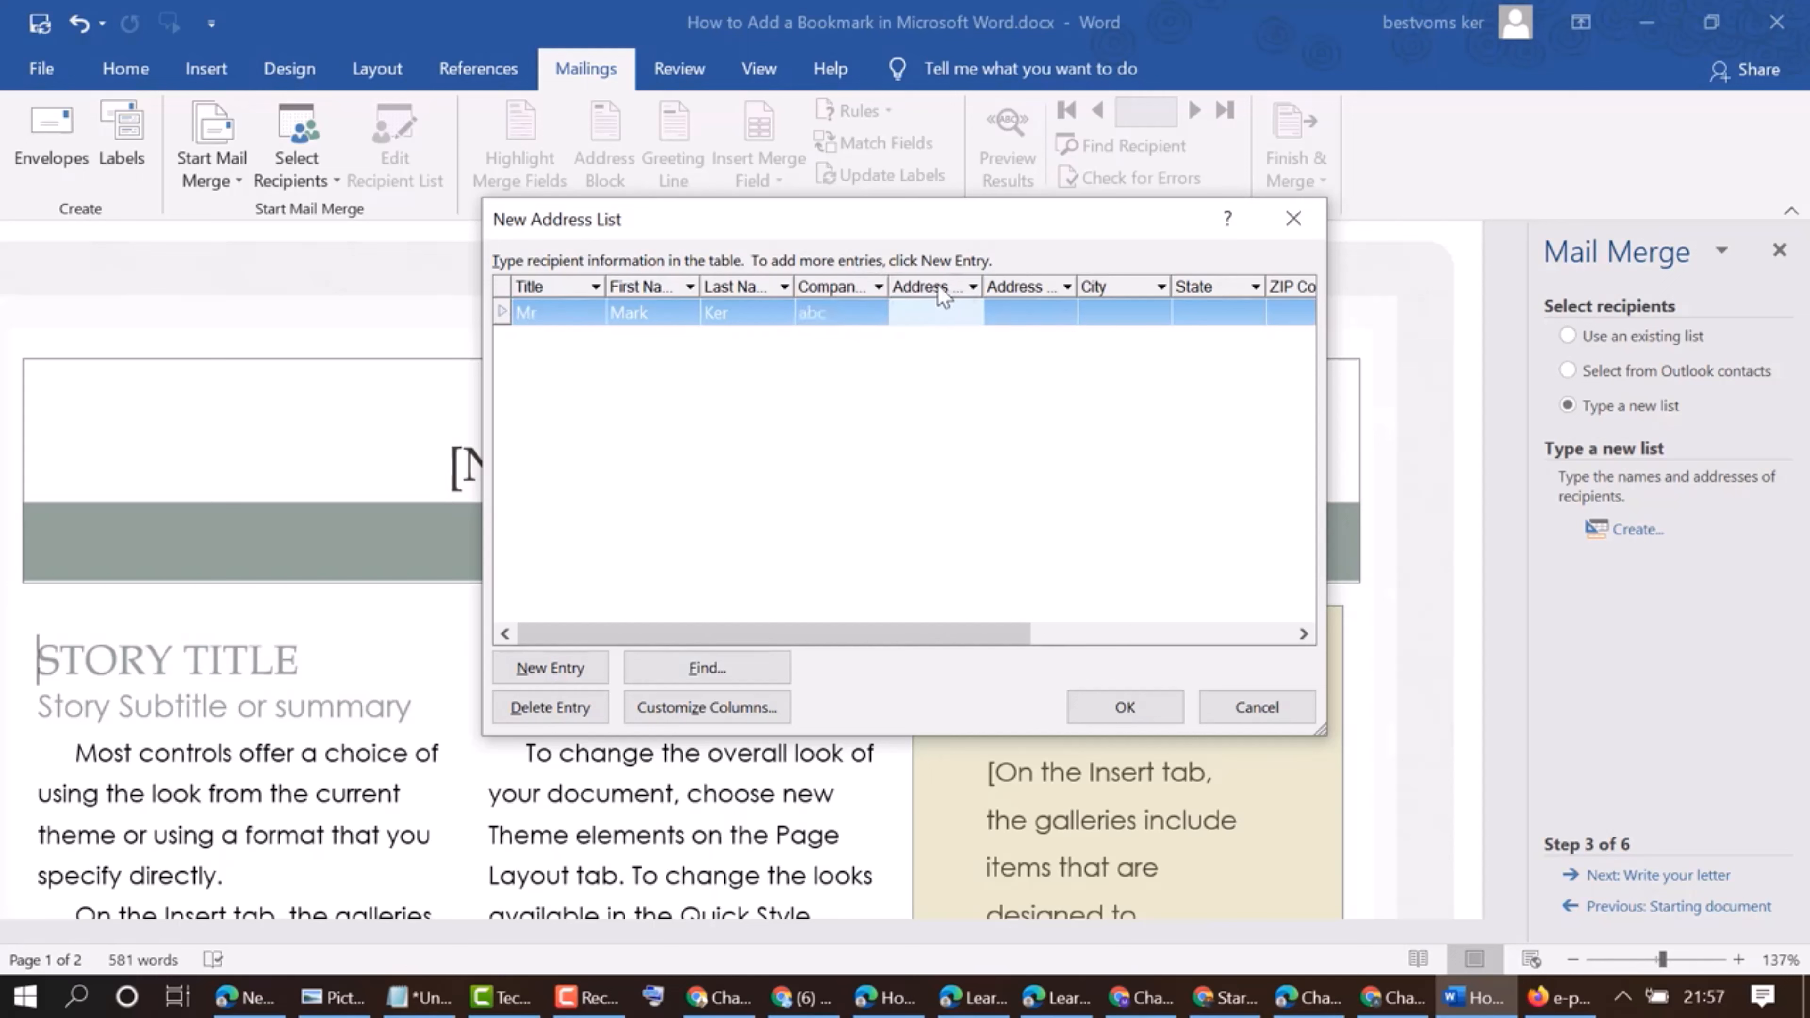
{"action": "left_click", "coordinate": [1043, 289]}
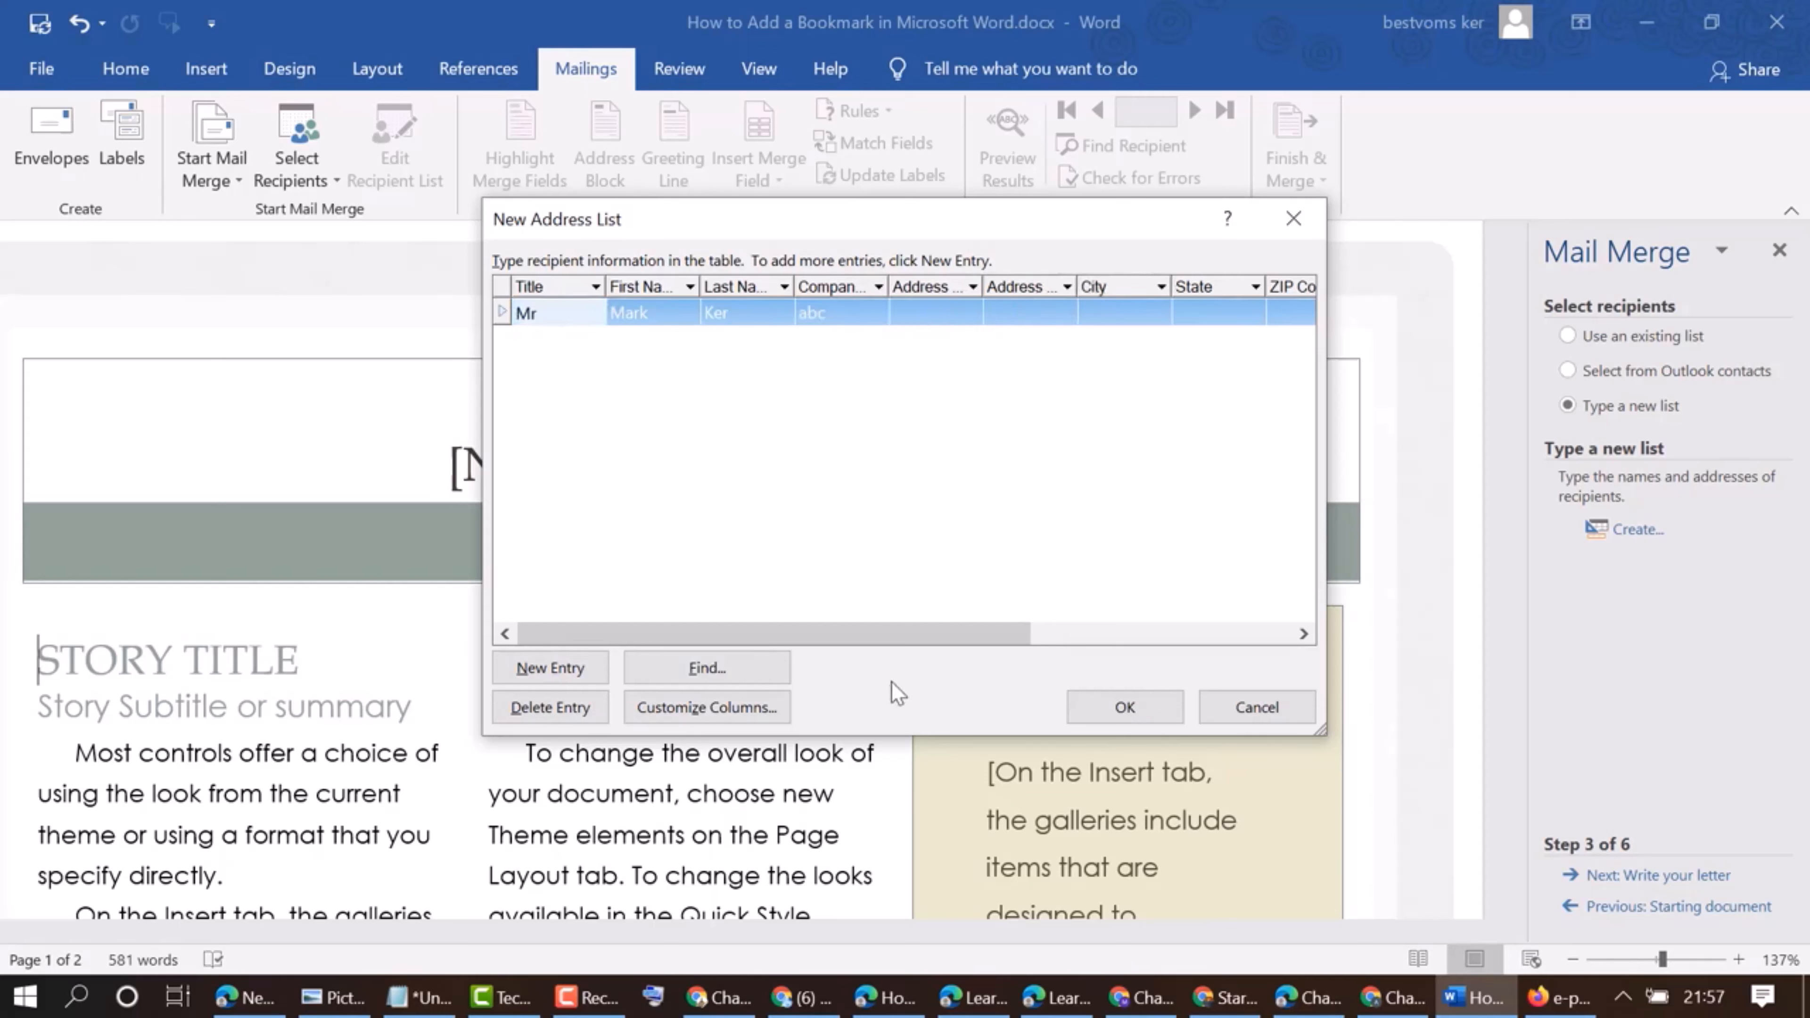
{"action": "left_click_drag", "start_coordinate": [904, 634], "coordinate": [1122, 633]}
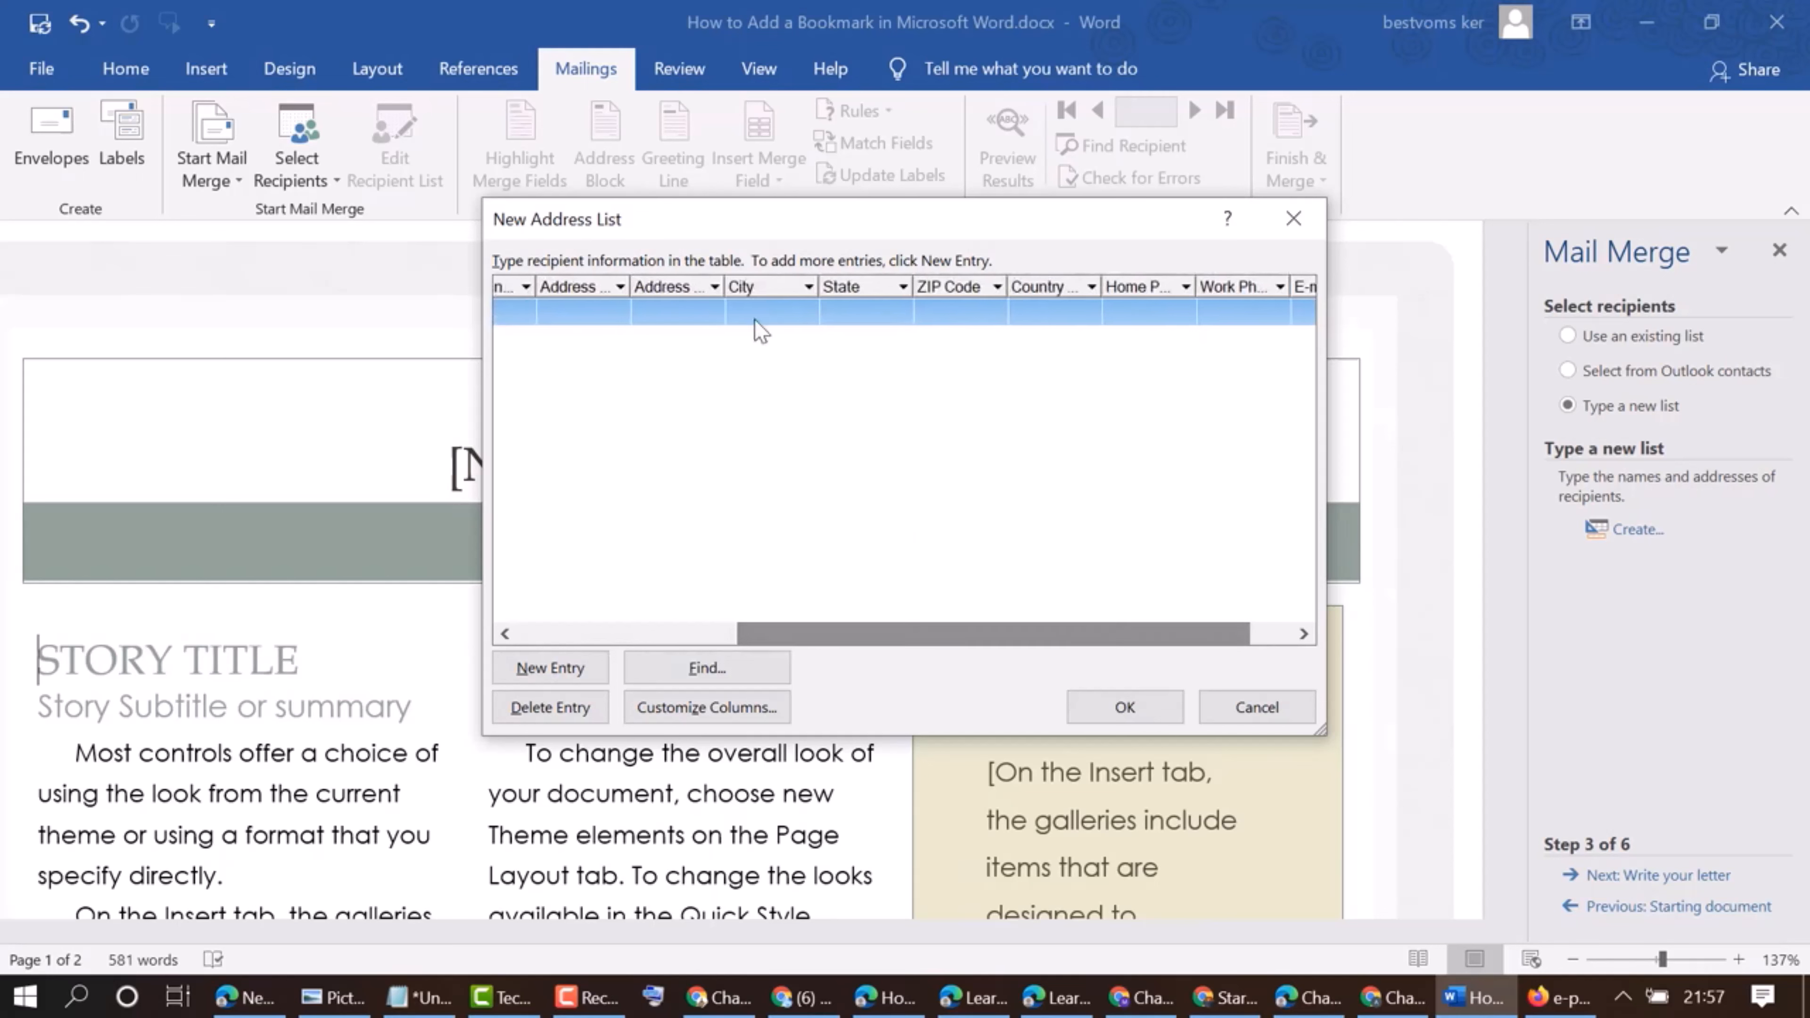
{"action": "left_click", "coordinate": [751, 289]}
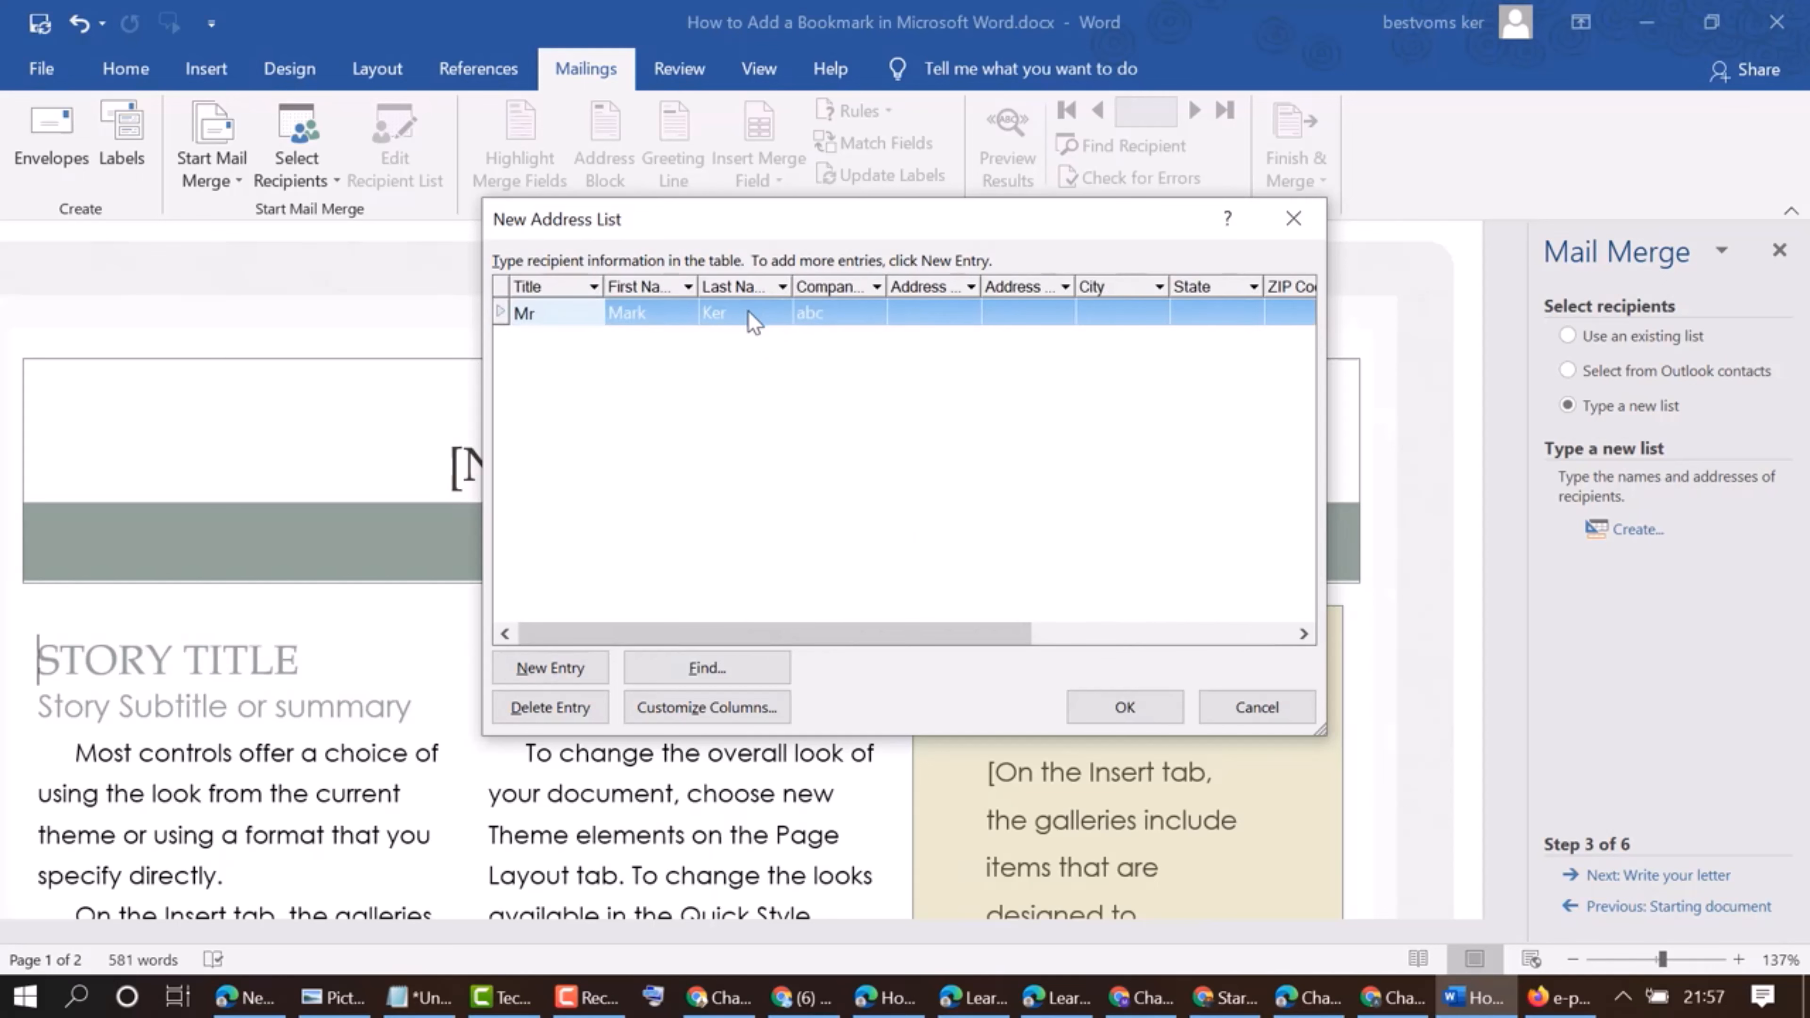
{"action": "left_click", "coordinate": [930, 315]}
{"action": "type", "text": "a"}
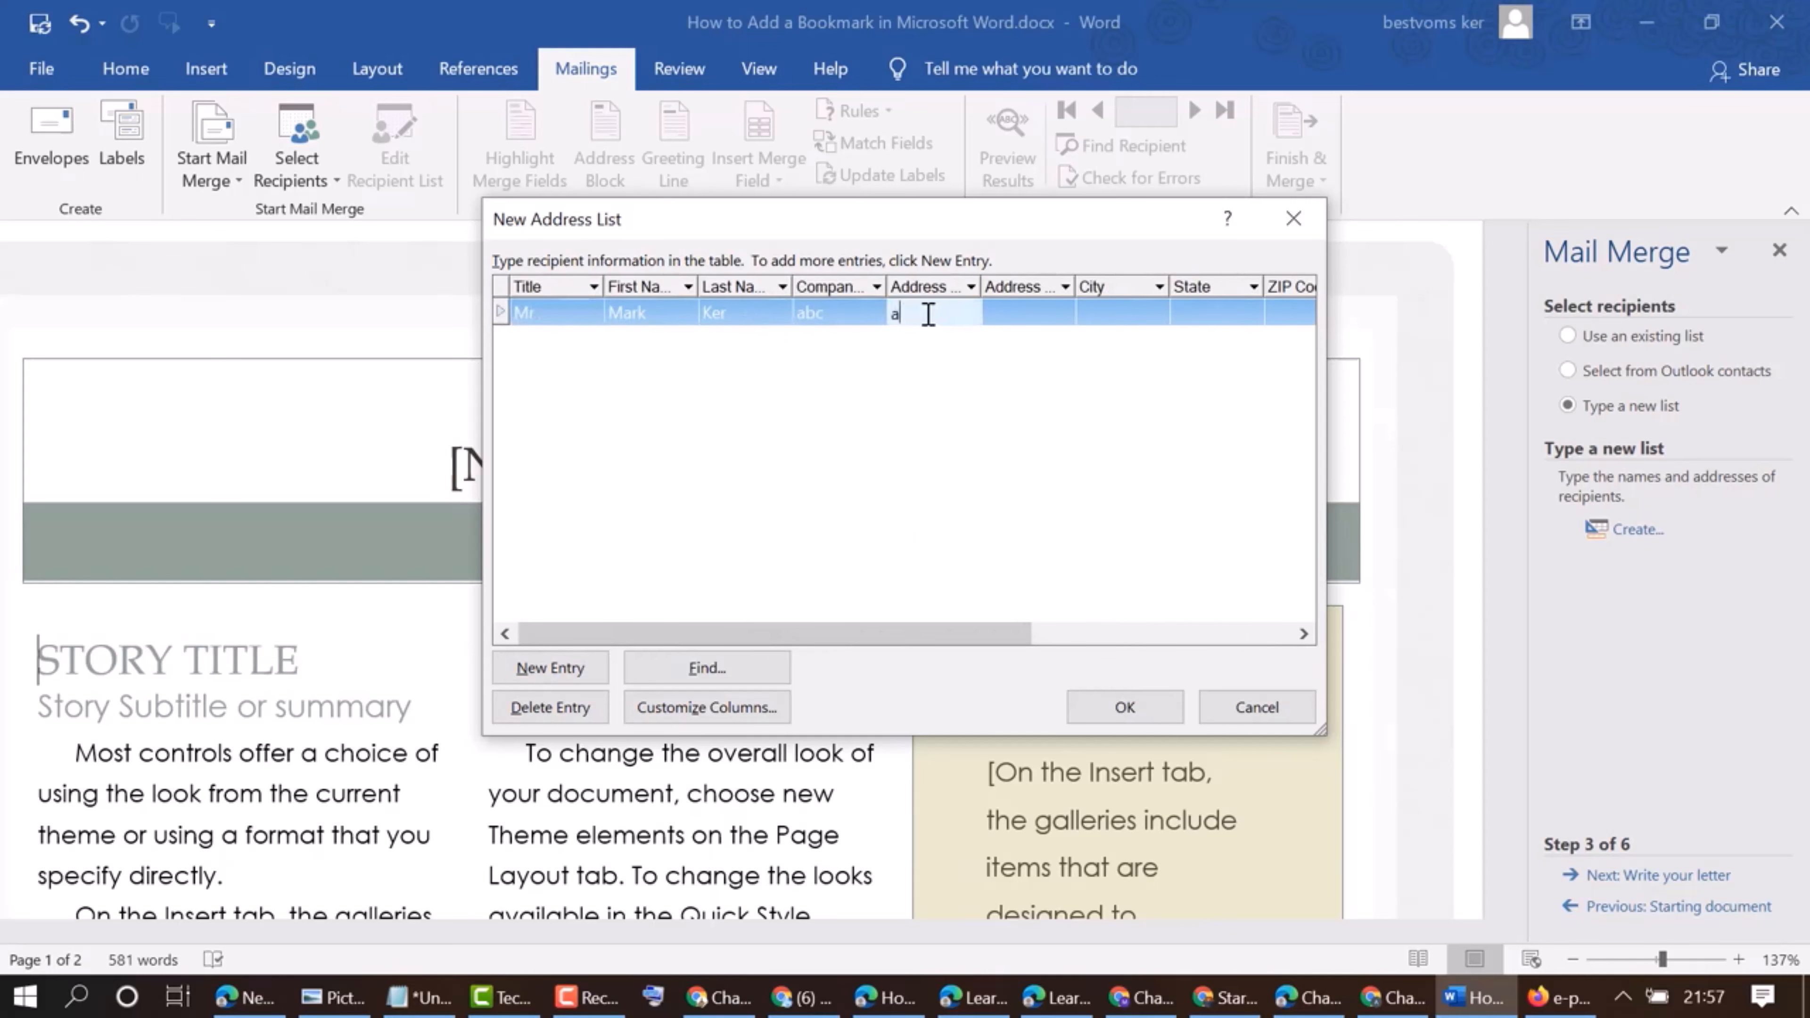
{"action": "left_click", "coordinate": [1016, 314]}
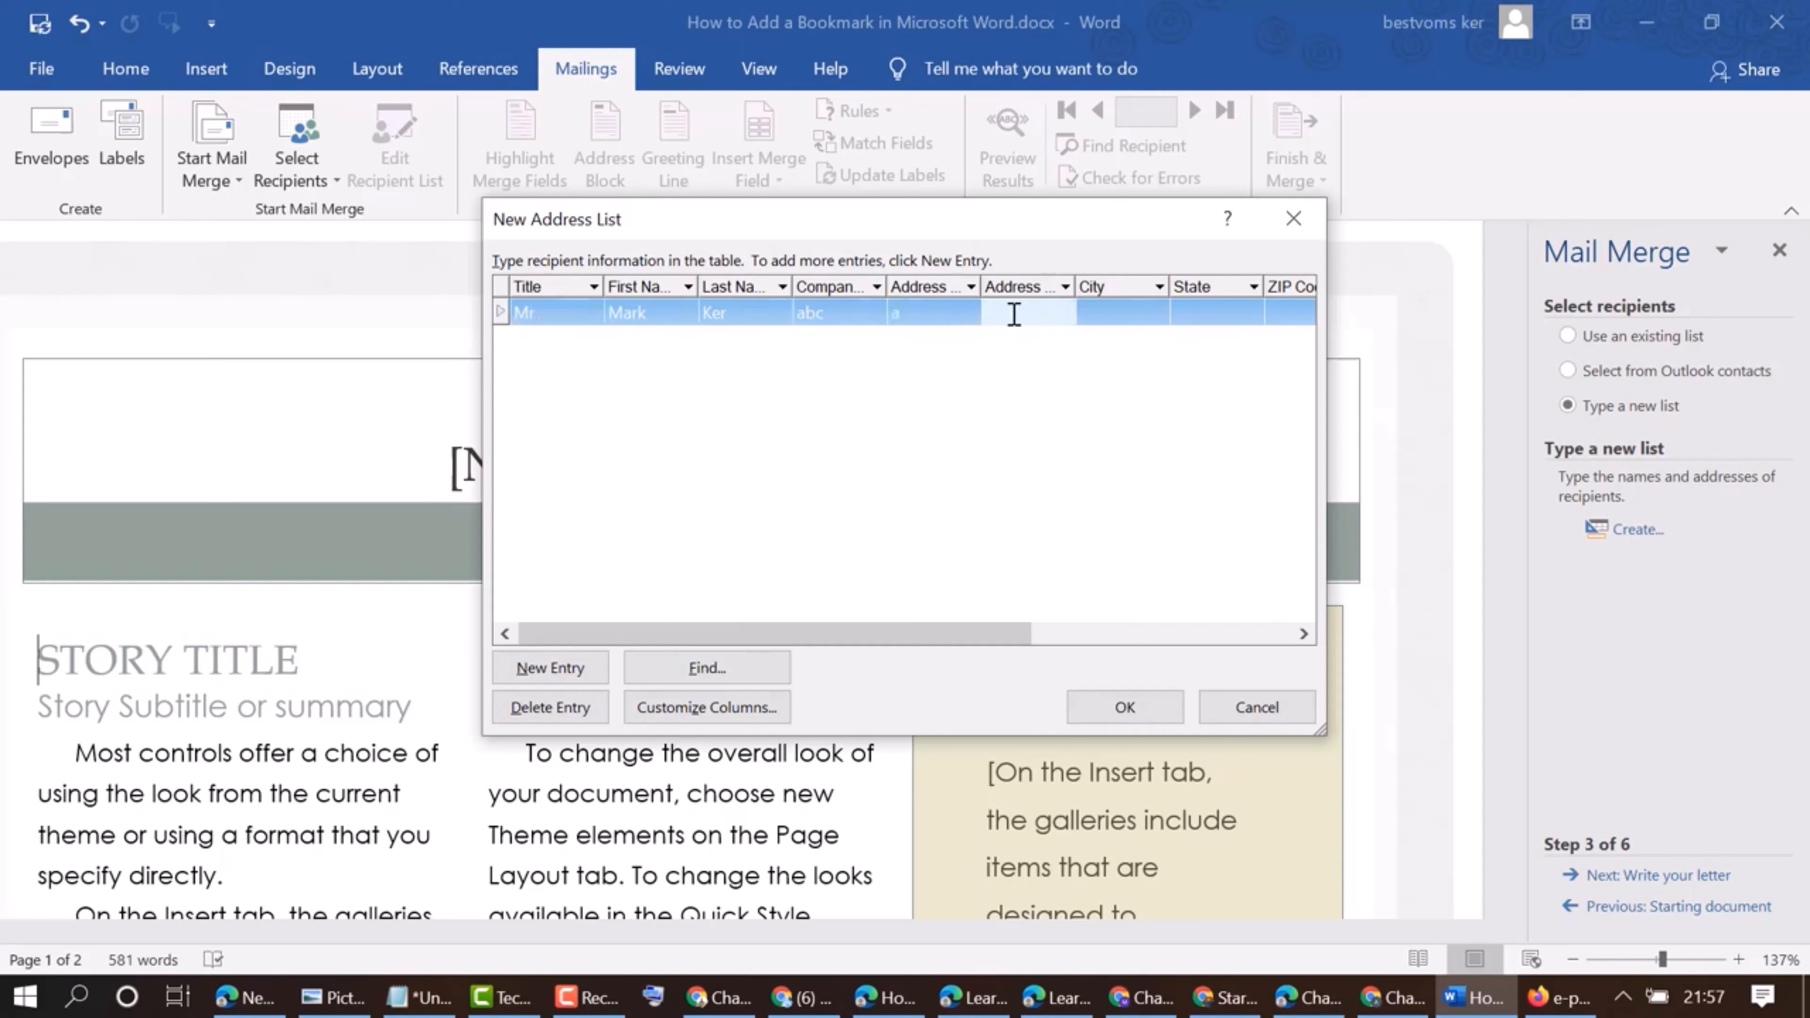
{"action": "type", "text": "b"}
Set the first recipient's city to c and state to d
{"action": "left_click", "coordinate": [1102, 311]}
{"action": "type", "text": "c"}
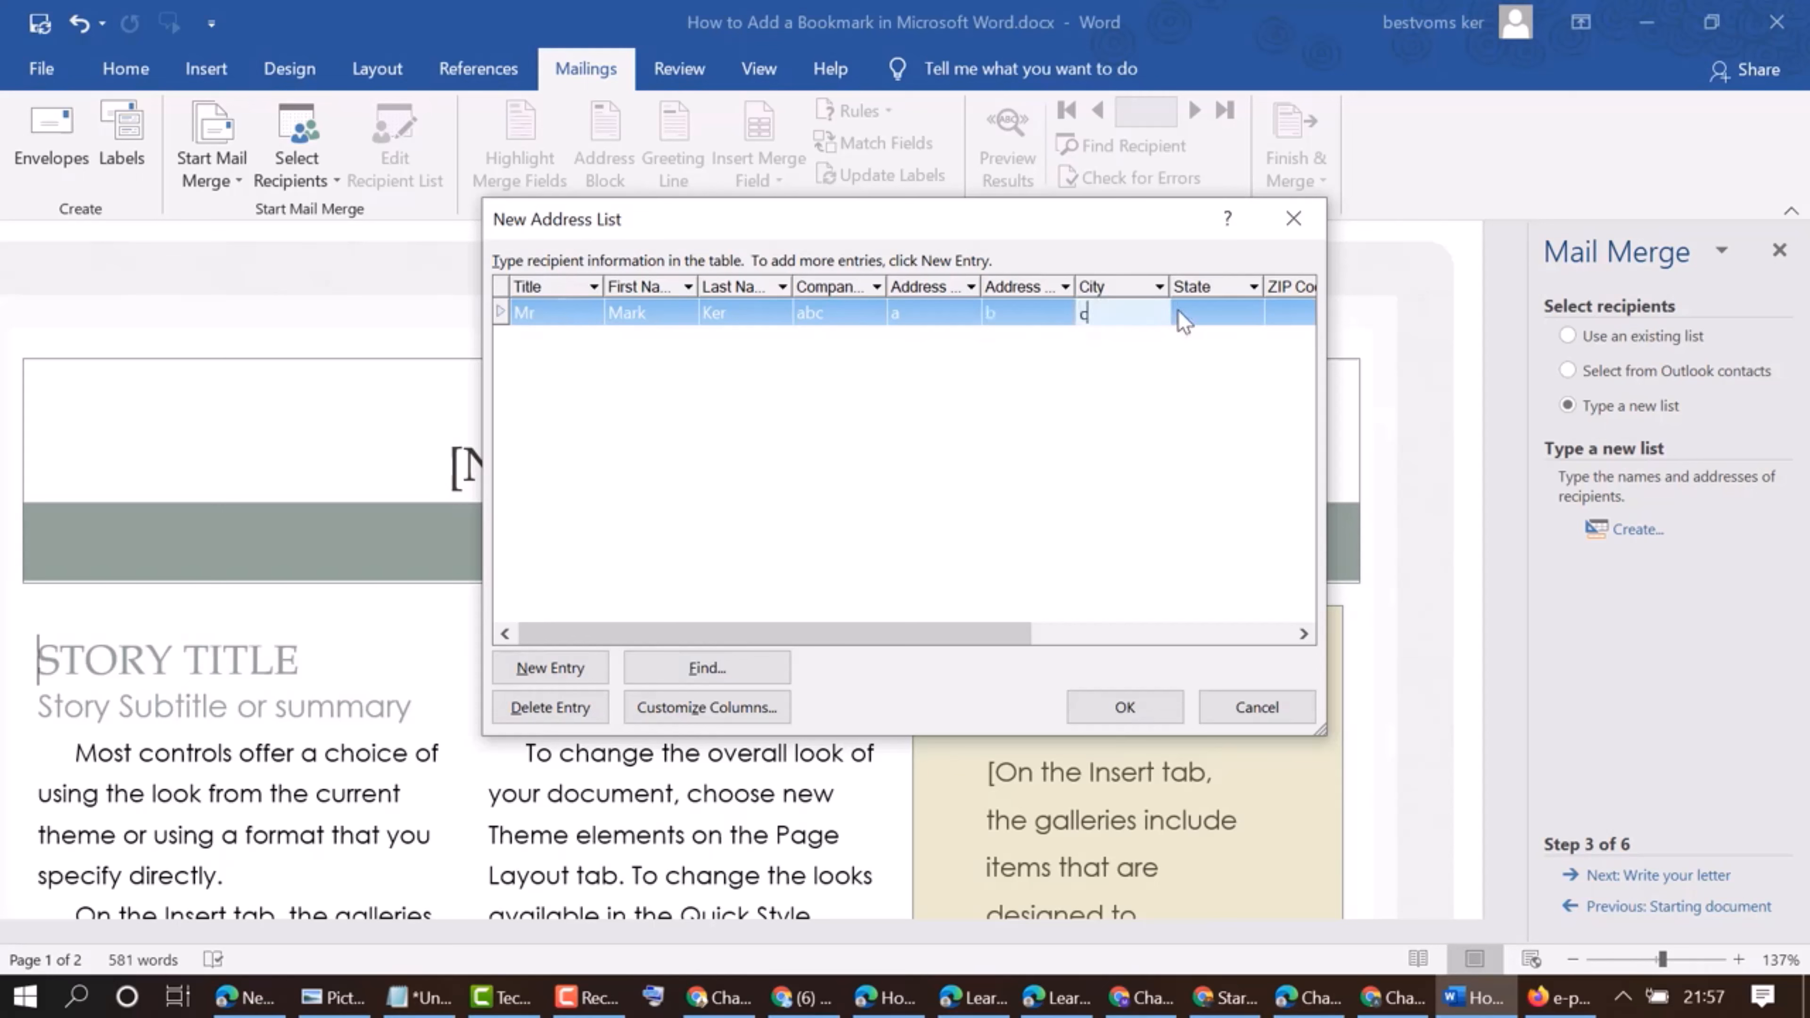
{"action": "left_click", "coordinate": [1200, 310]}
{"action": "type", "text": "d"}
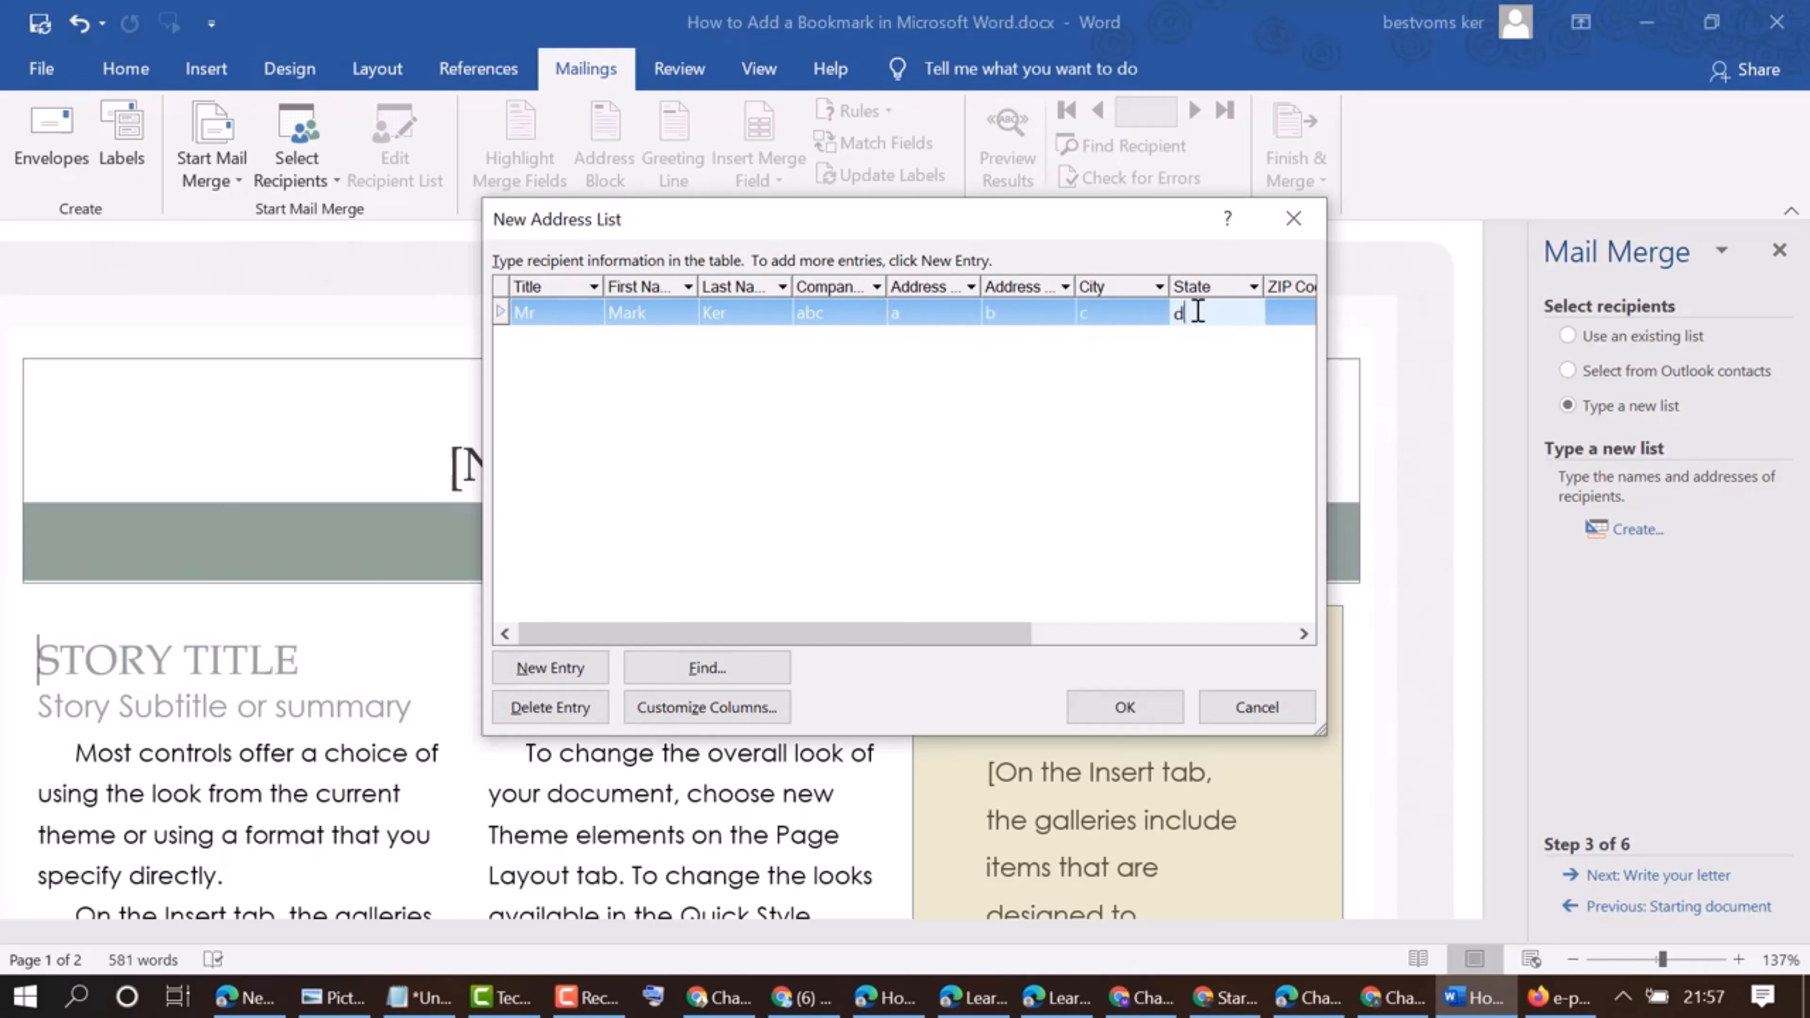
Enter placeholder values for the first recipient: ZIP code xxxxx, country xxx and home phone xx
{"action": "left_click_drag", "start_coordinate": [988, 644], "coordinate": [1152, 616]}
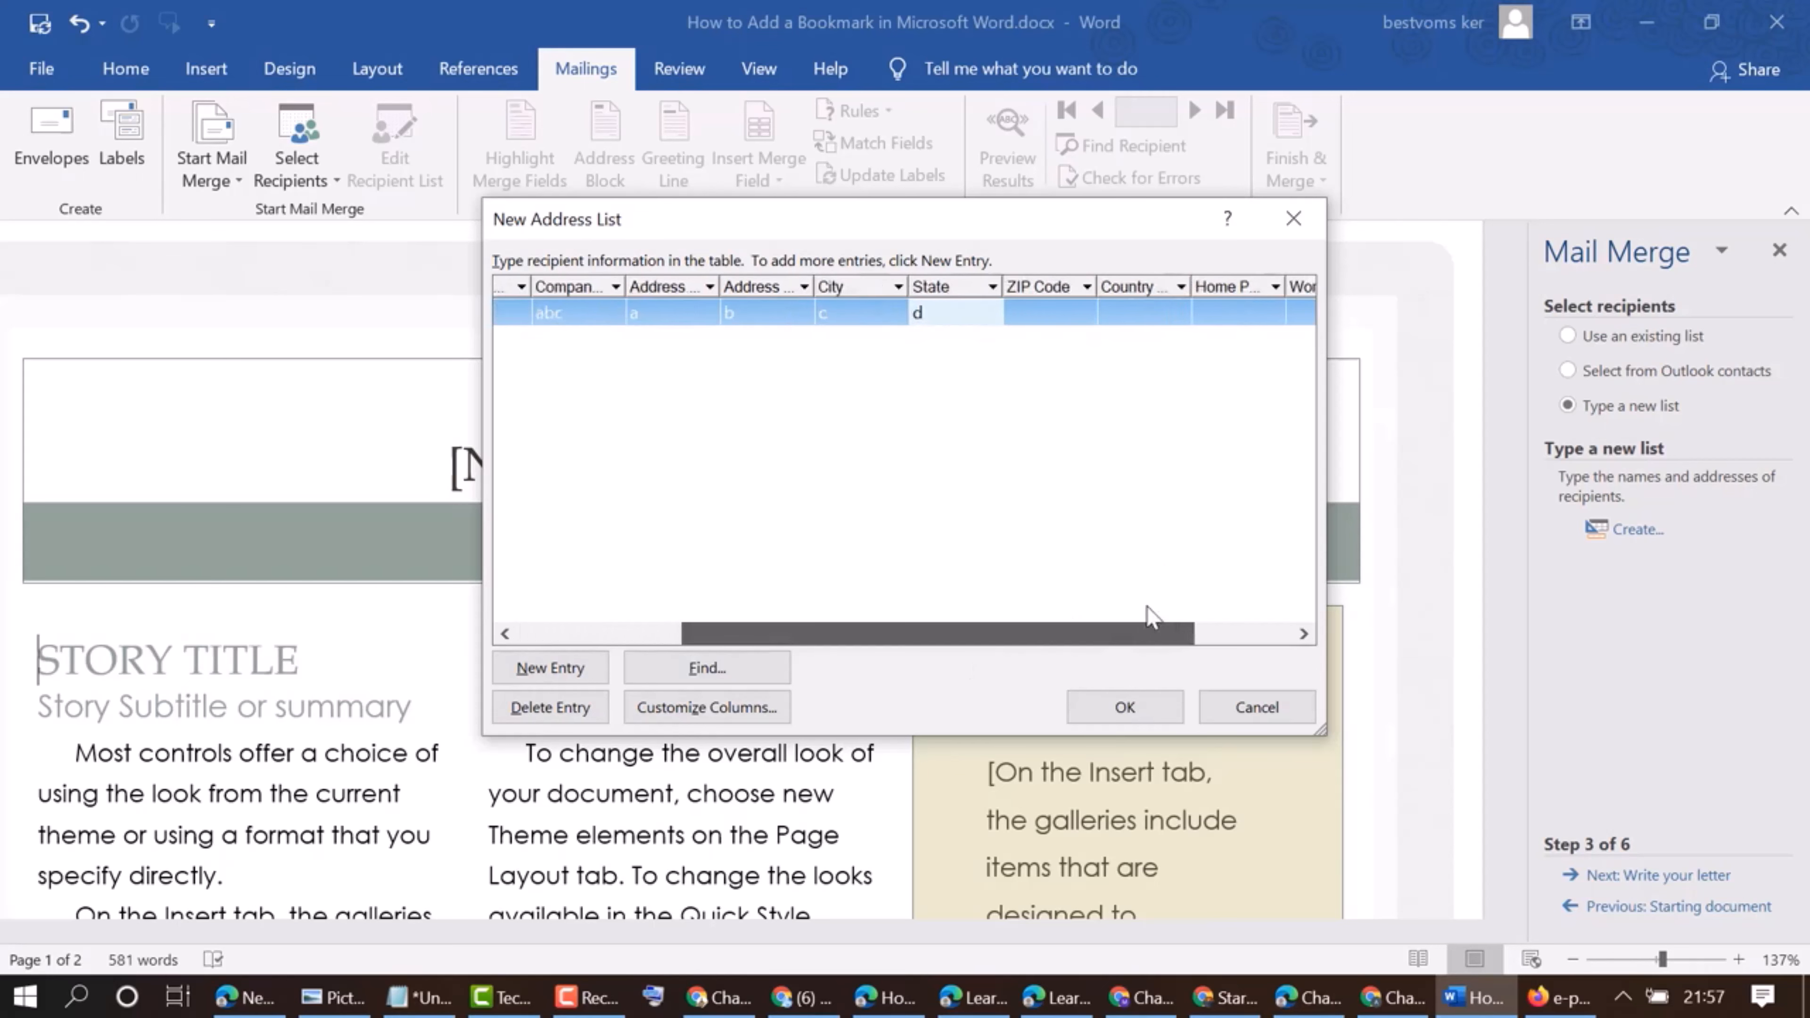
{"action": "left_click", "coordinate": [1045, 311]}
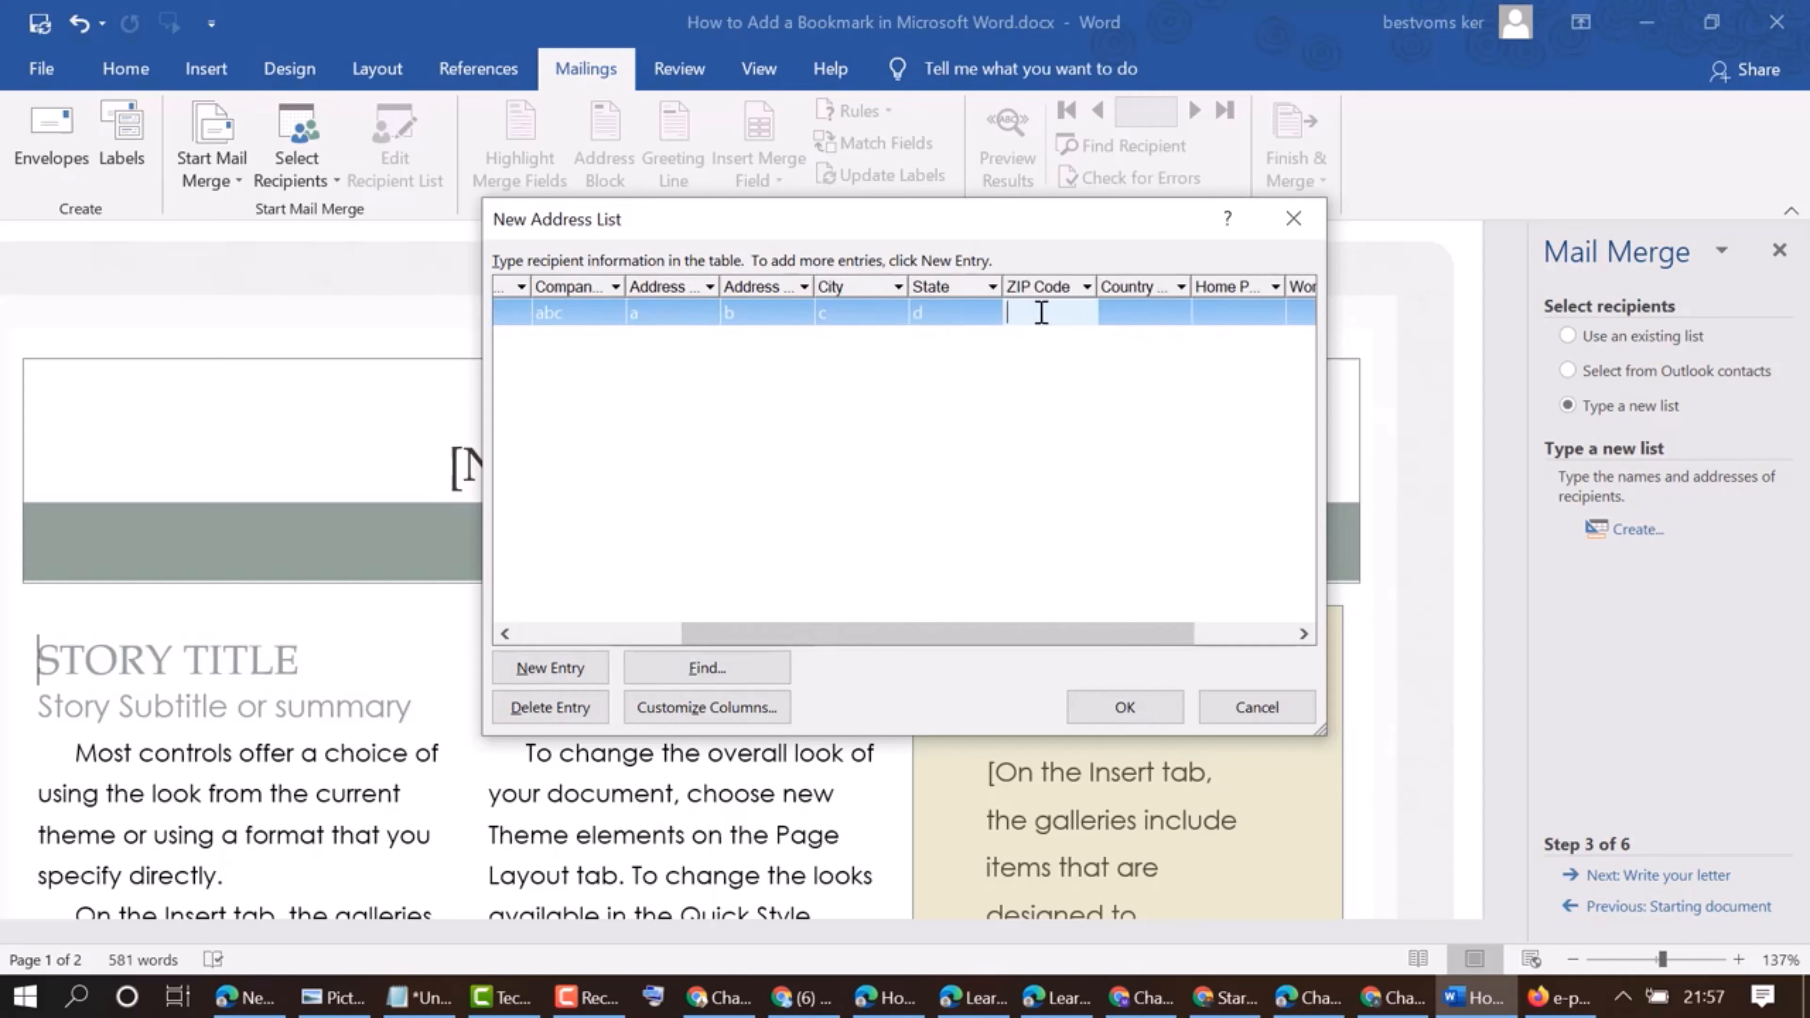
{"action": "type", "text": "xxxxx"}
{"action": "left_click", "coordinate": [1143, 314]}
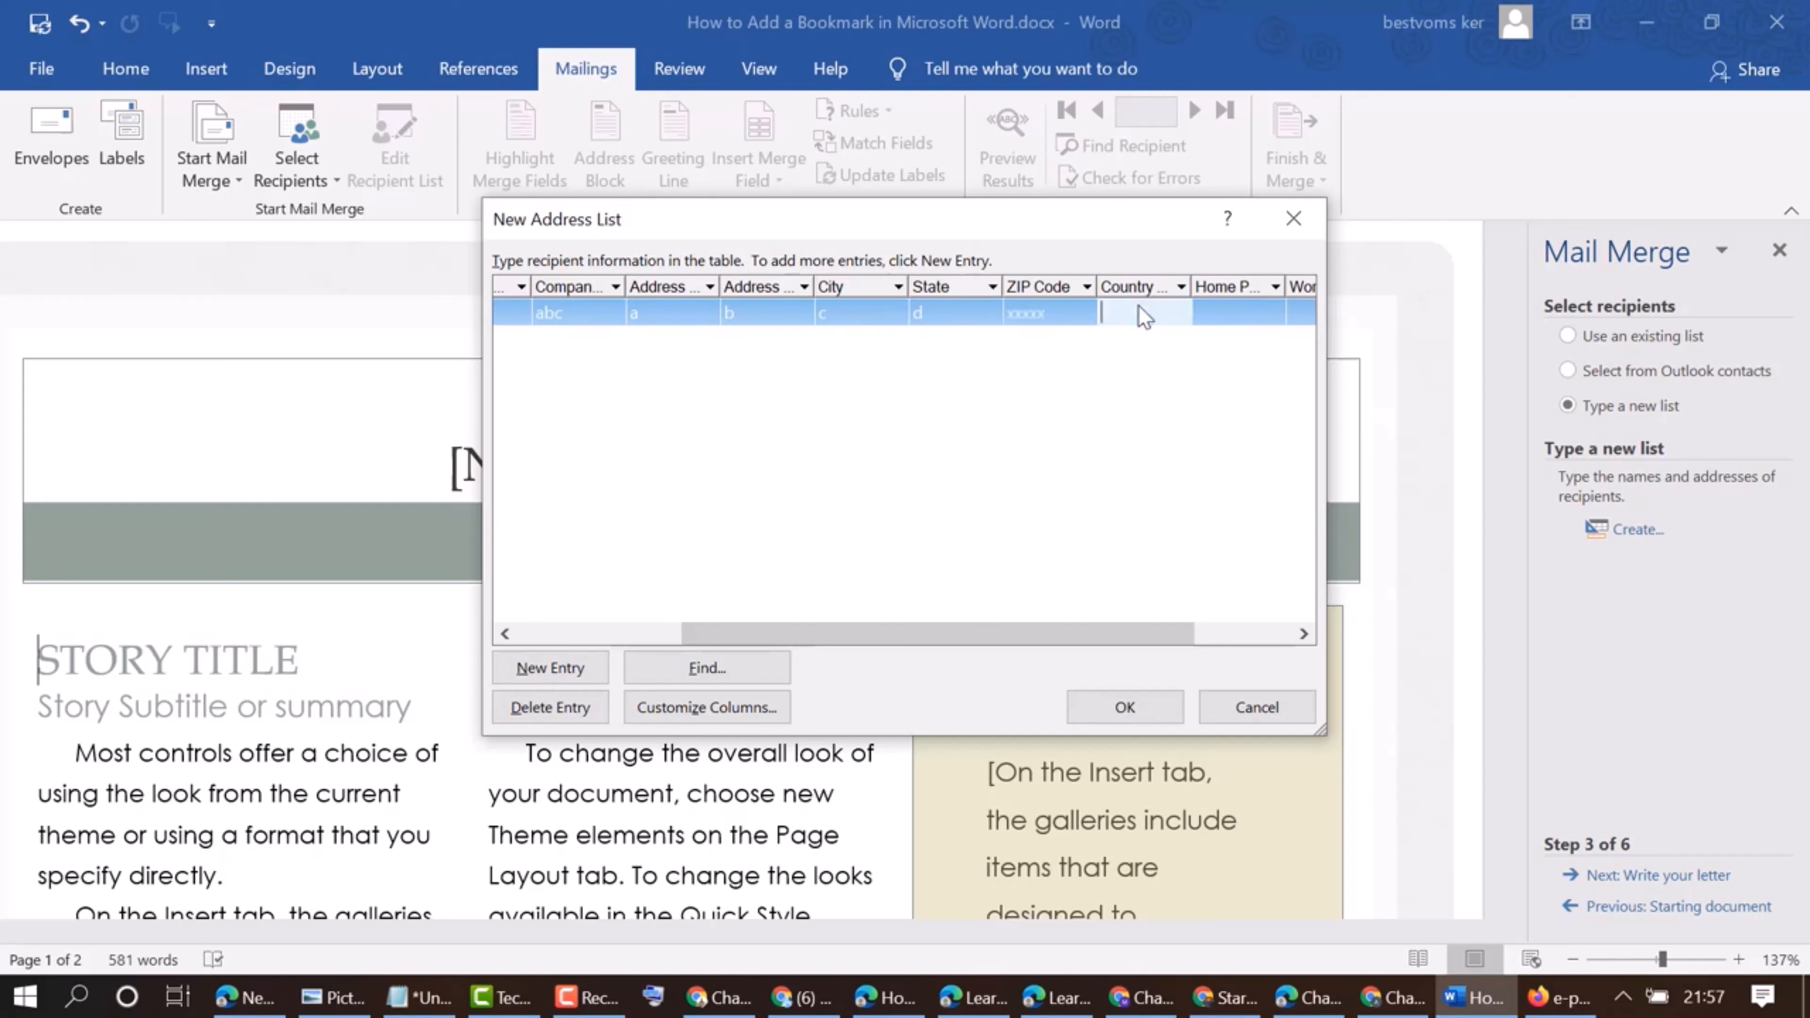
{"action": "type", "text": "xxx"}
{"action": "left_click", "coordinate": [1223, 318]}
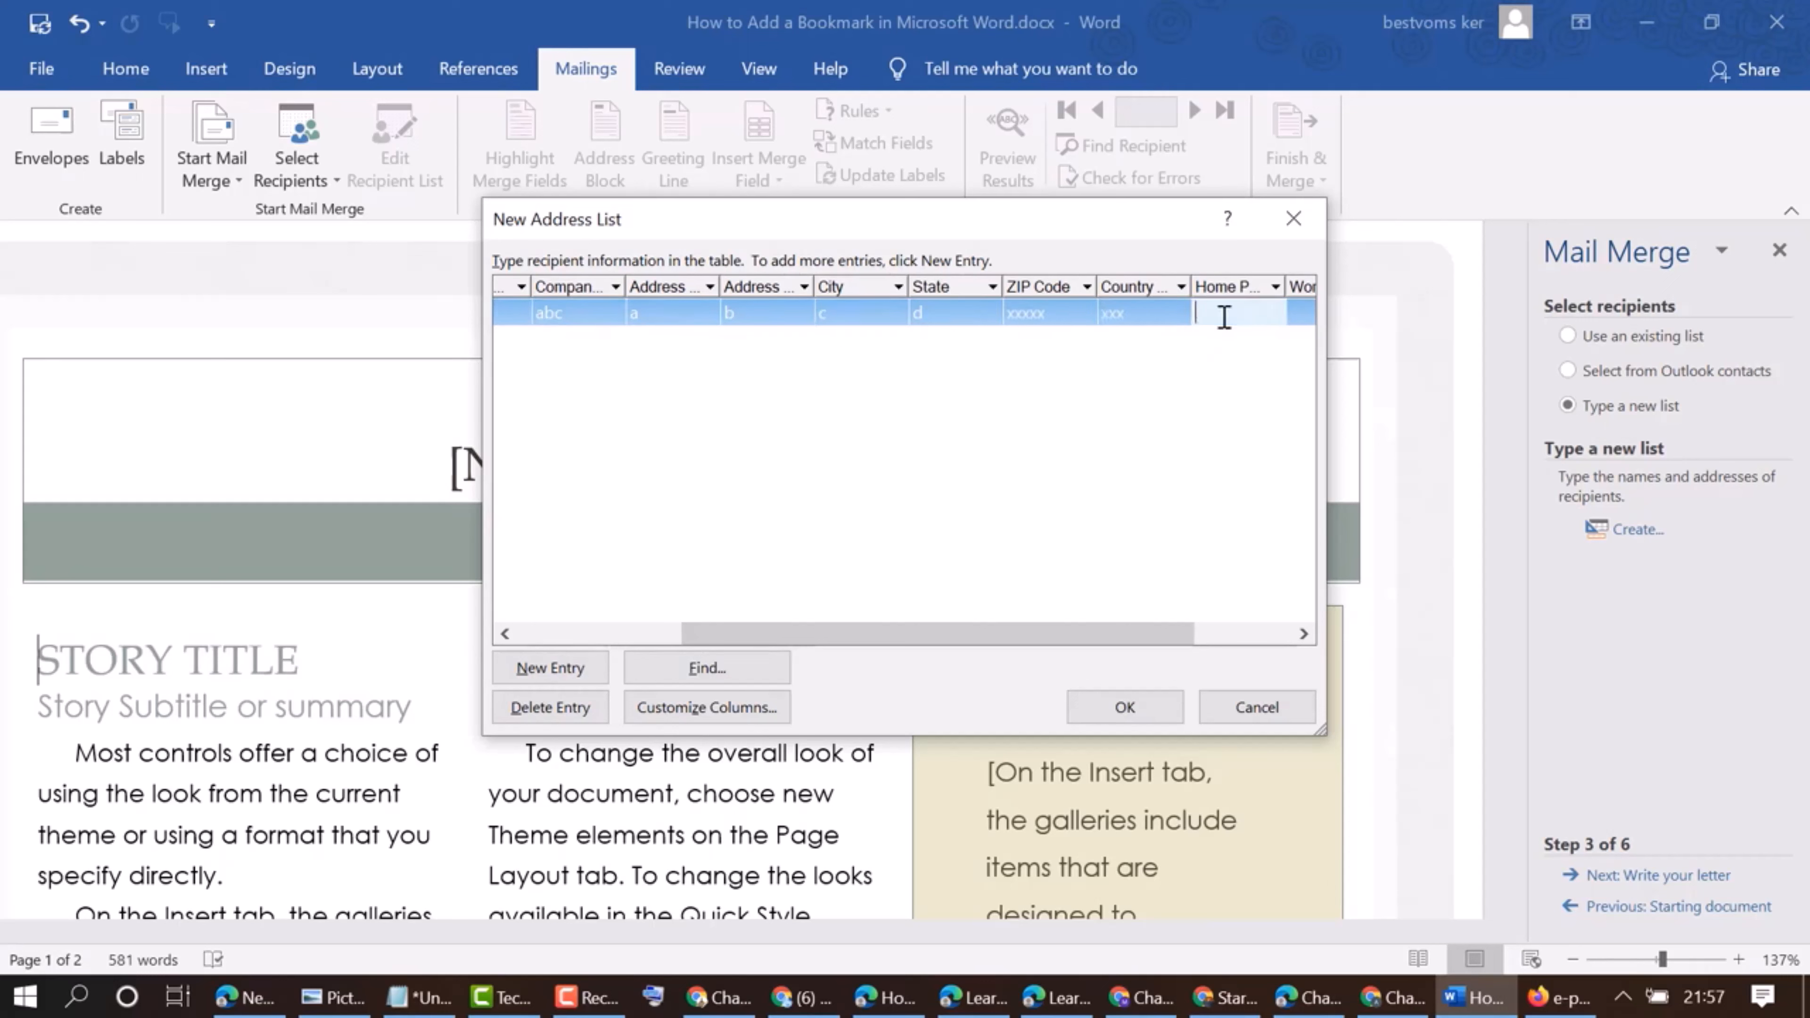
{"action": "type", "text": "xx"}
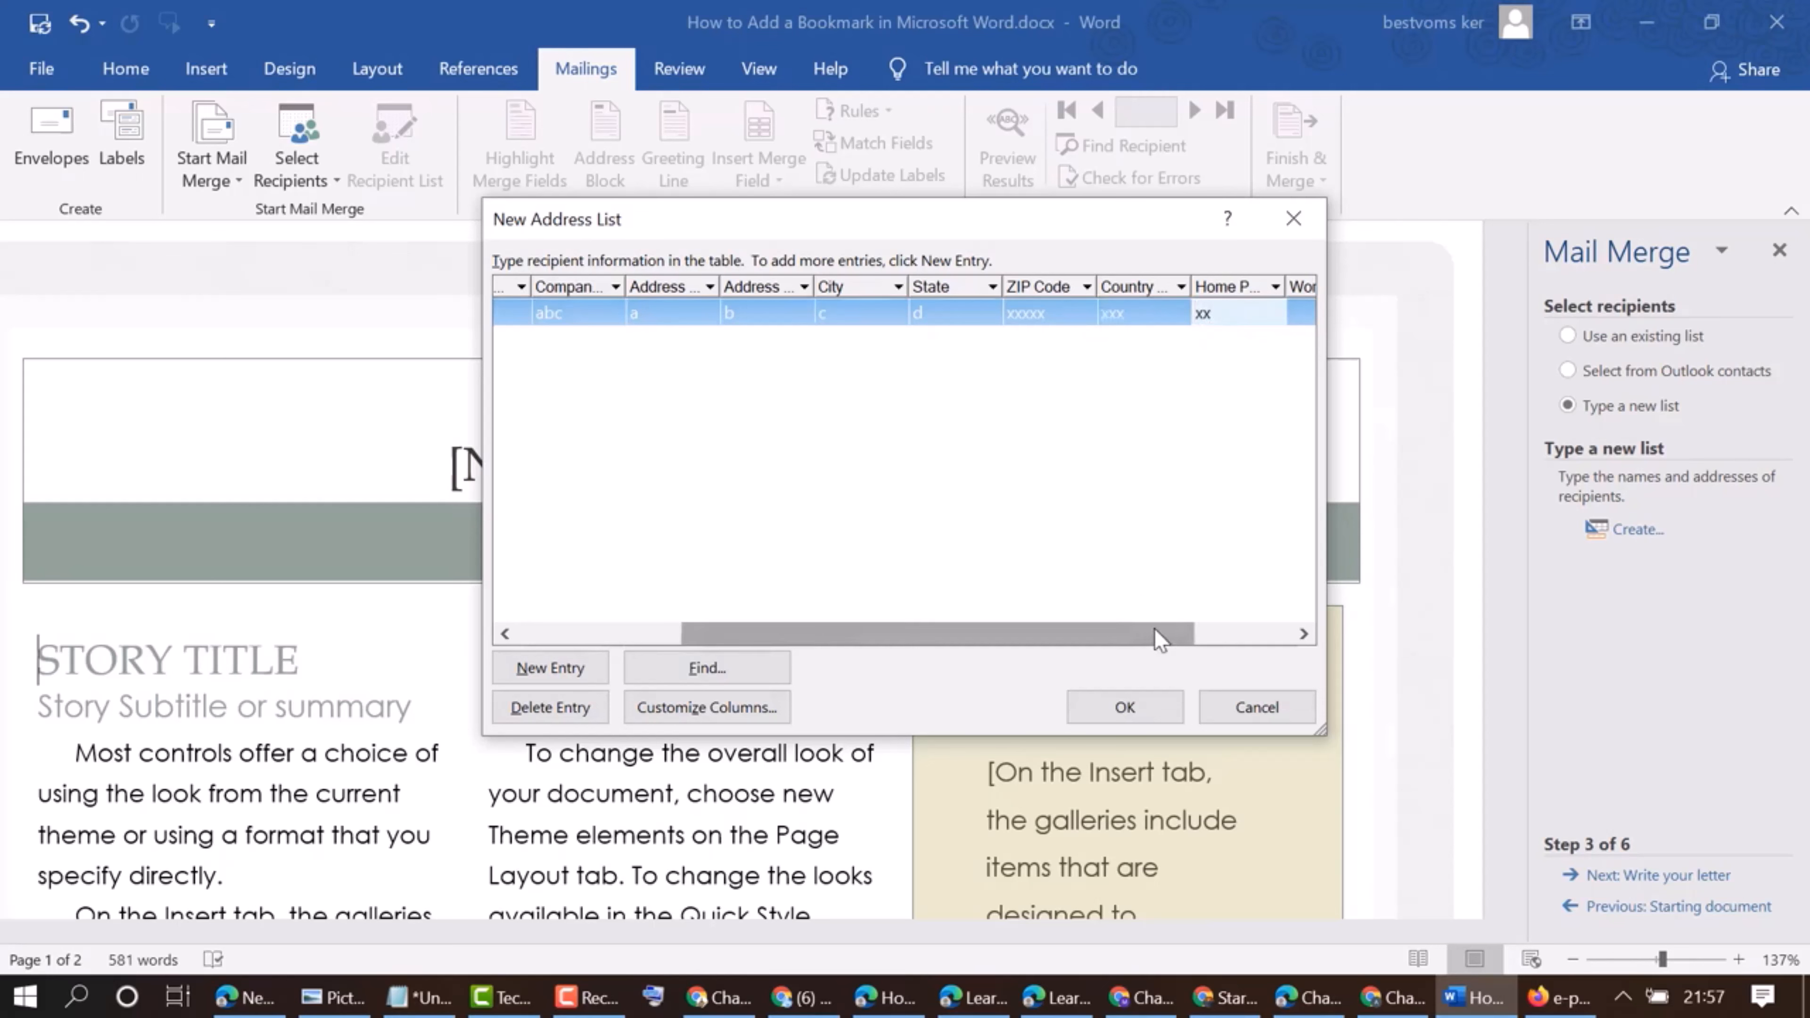
Set the first recipient's work phone to x and fill in the e-mail address
{"action": "left_click_drag", "start_coordinate": [1153, 628], "coordinate": [1336, 629]}
{"action": "left_click", "coordinate": [1169, 311]}
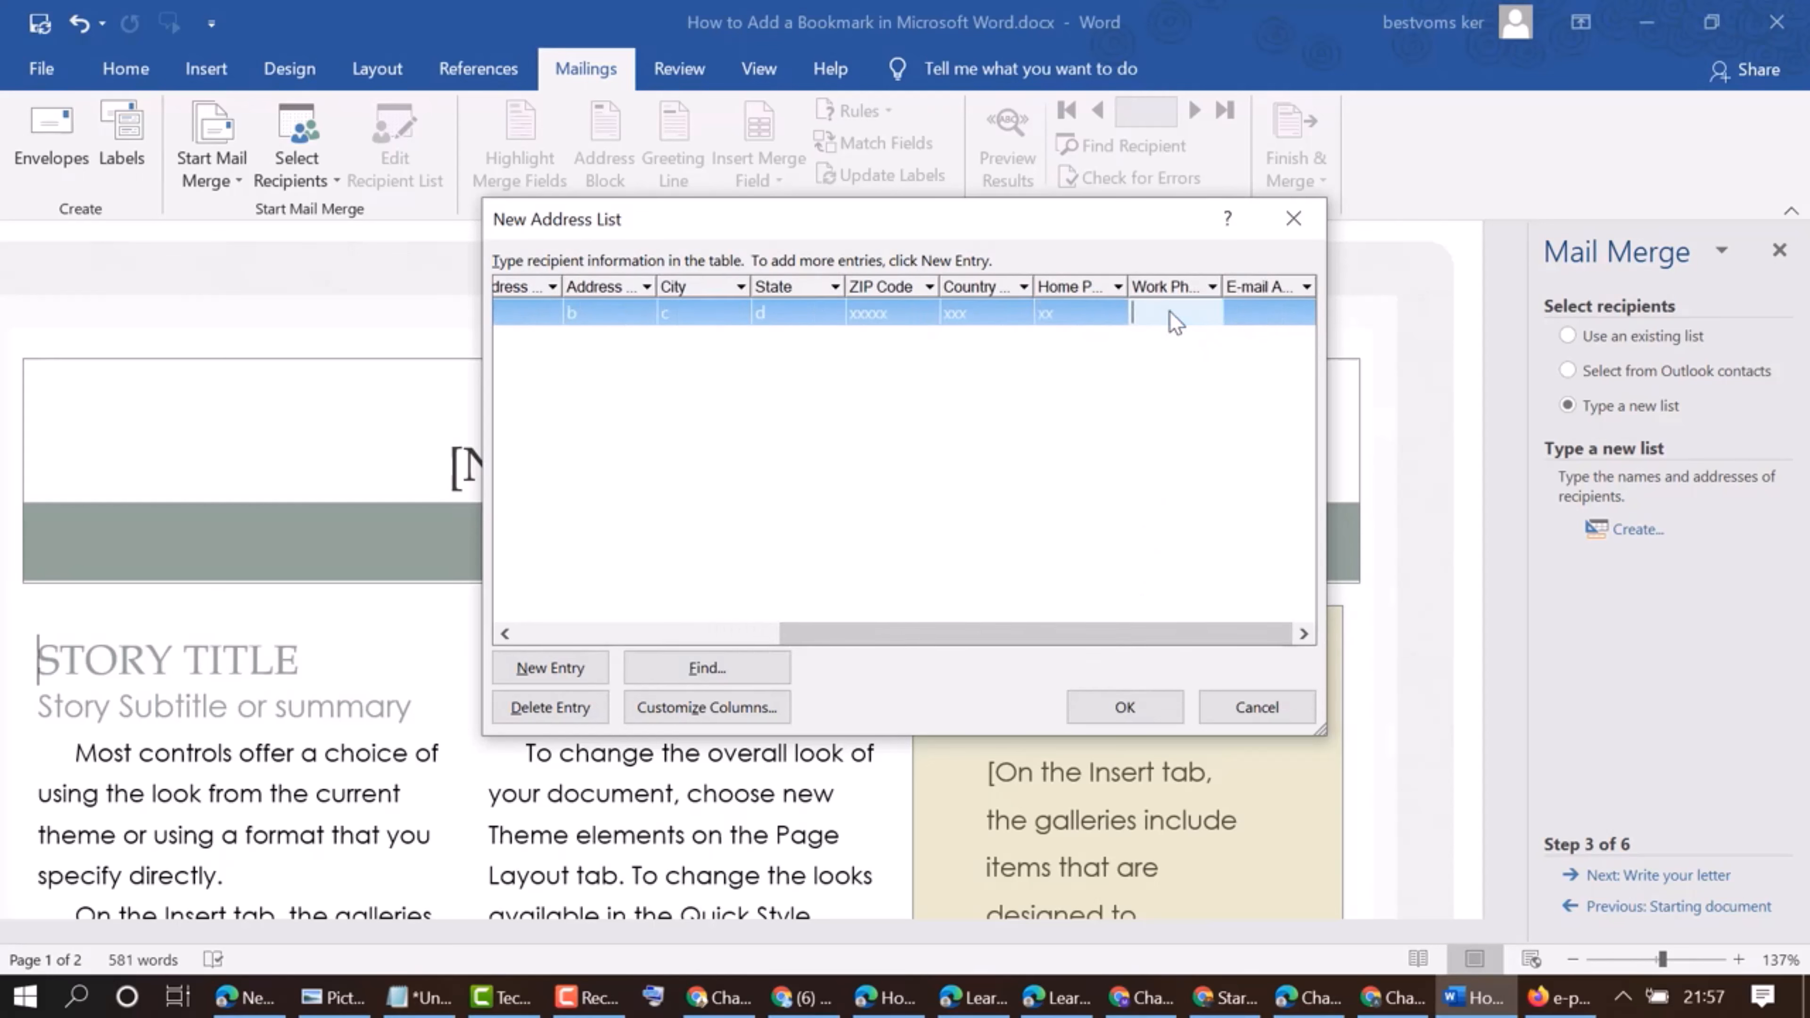
{"action": "type", "text": "x"}
{"action": "left_click", "coordinate": [1257, 315]}
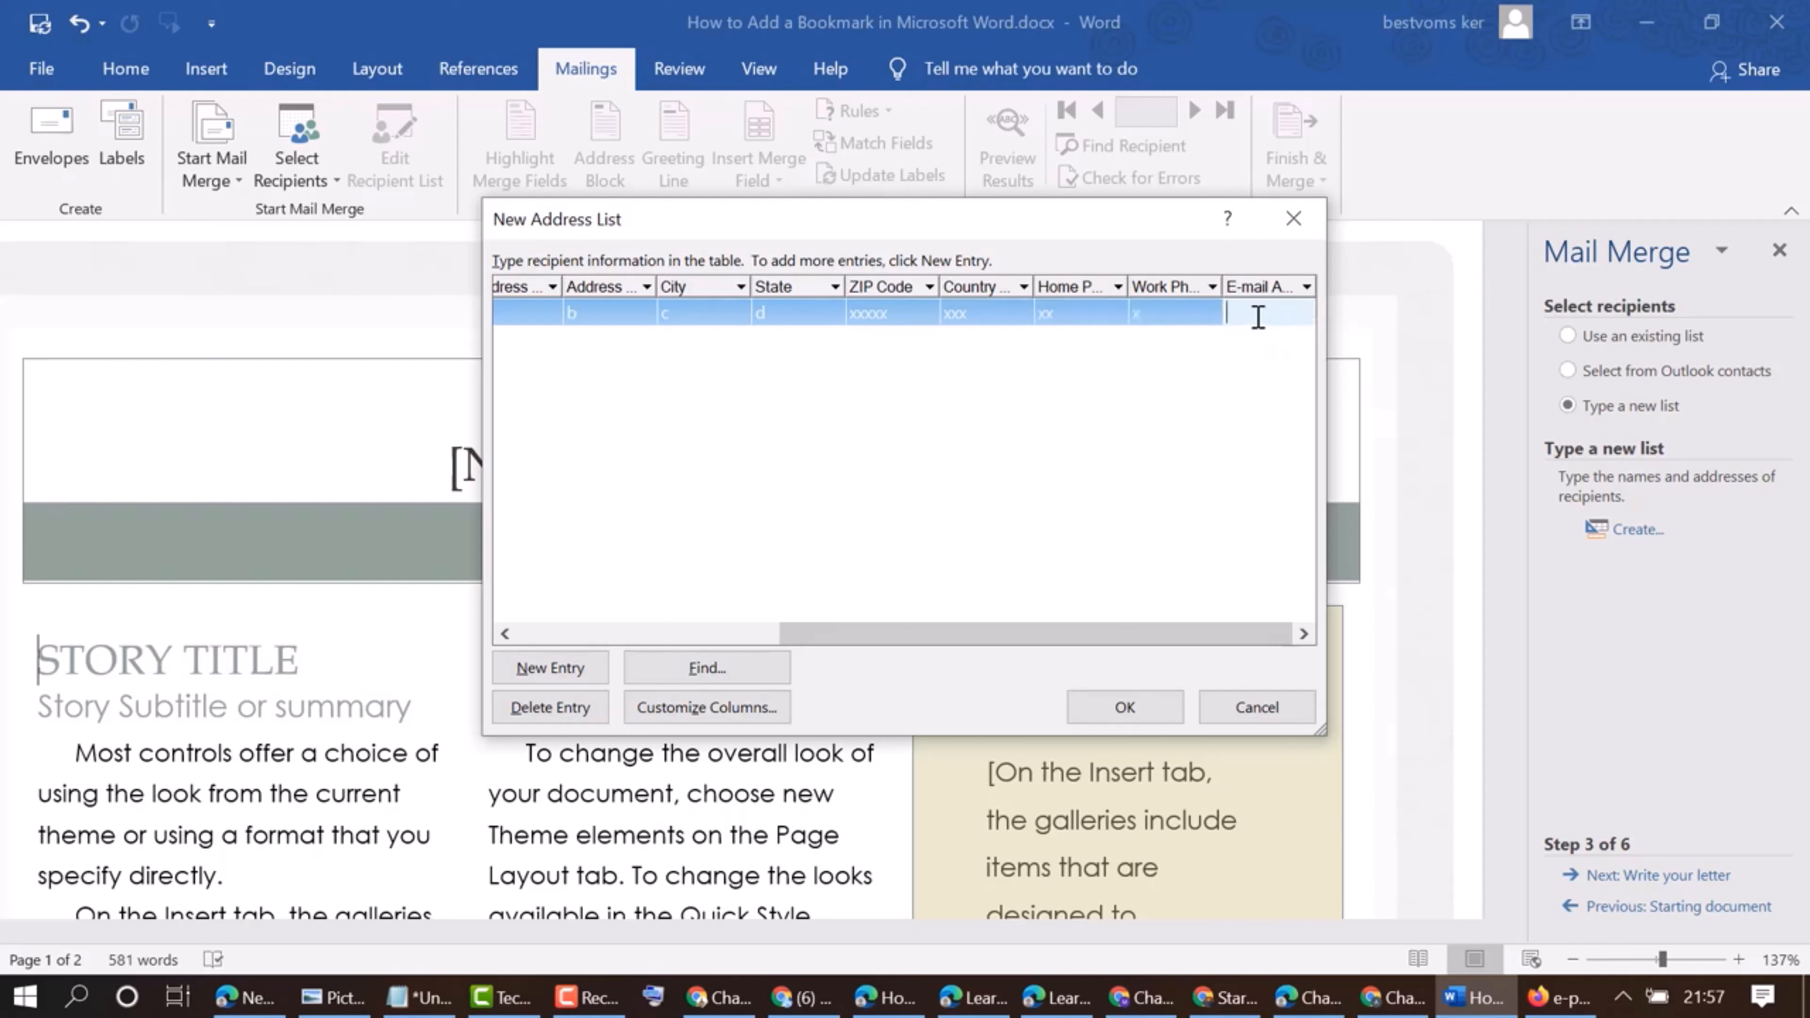
Add a second recipient entry with title m, first name a and last name b
{"action": "left_click_drag", "start_coordinate": [1247, 625], "coordinate": [526, 634]}
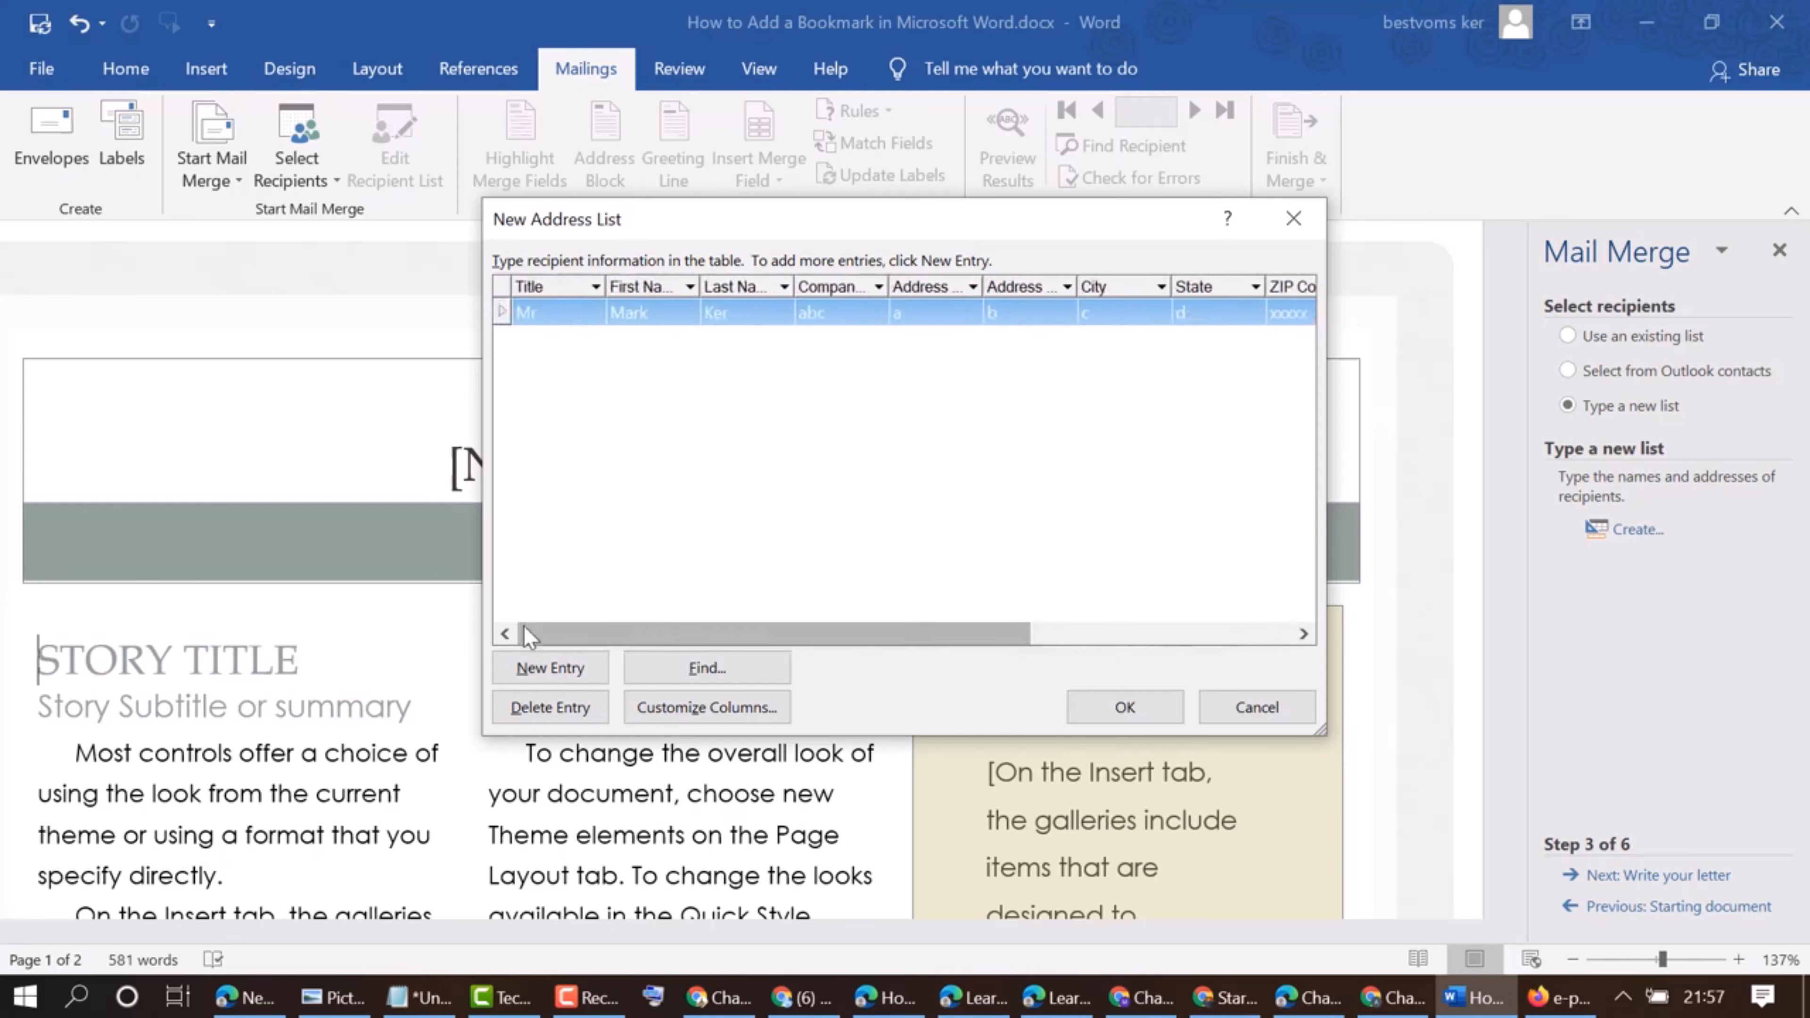
{"action": "left_click", "coordinate": [543, 670]}
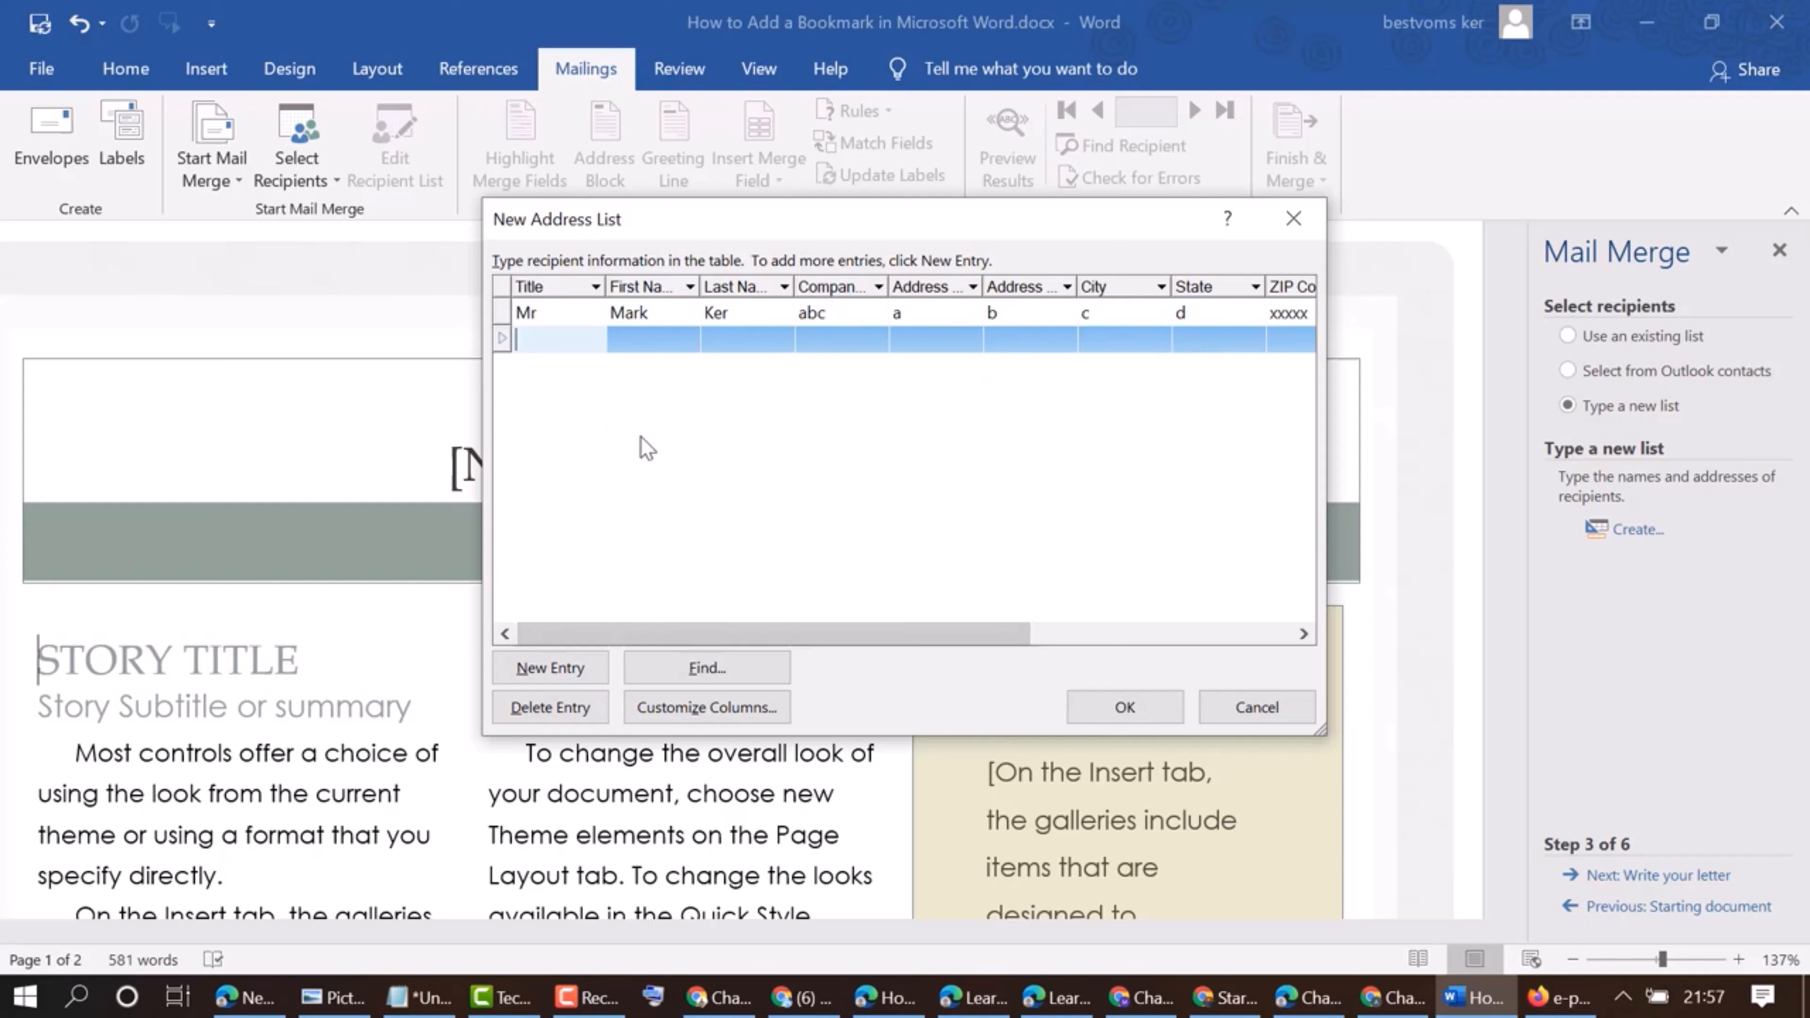
{"action": "type", "text": "m"}
{"action": "left_click", "coordinate": [640, 338]}
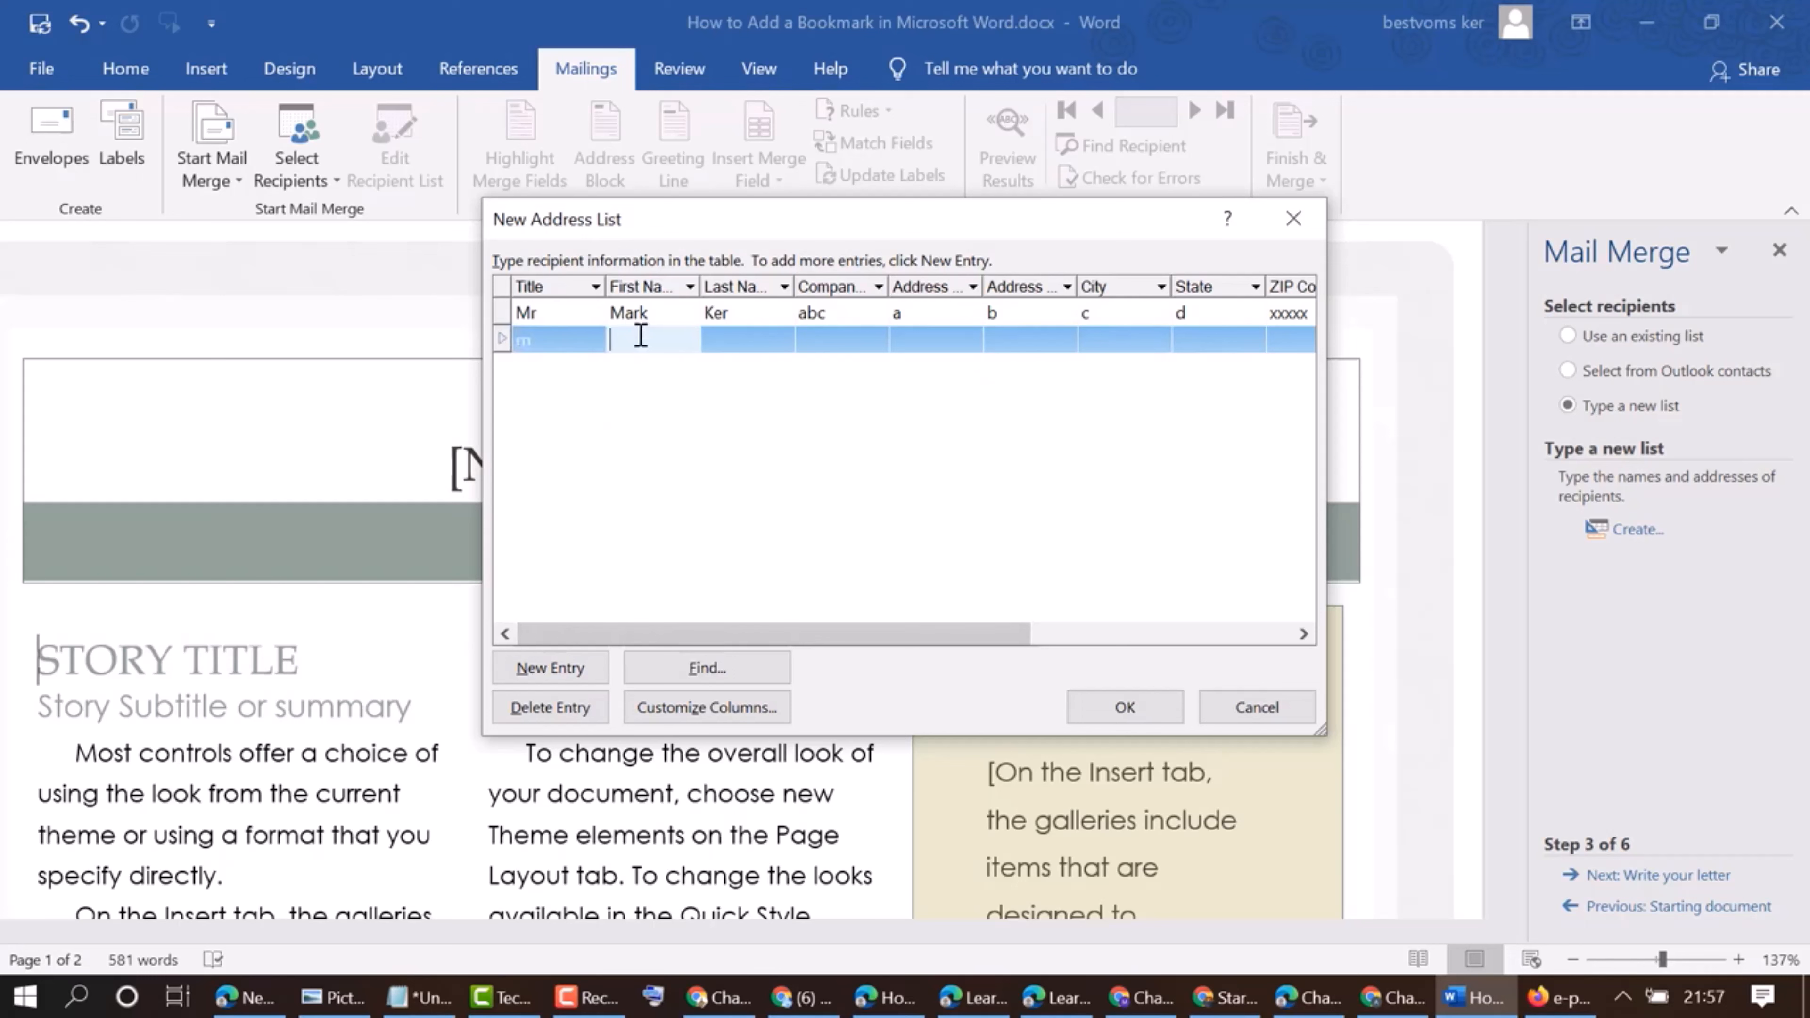
{"action": "type", "text": "a"}
{"action": "left_click", "coordinate": [734, 346]}
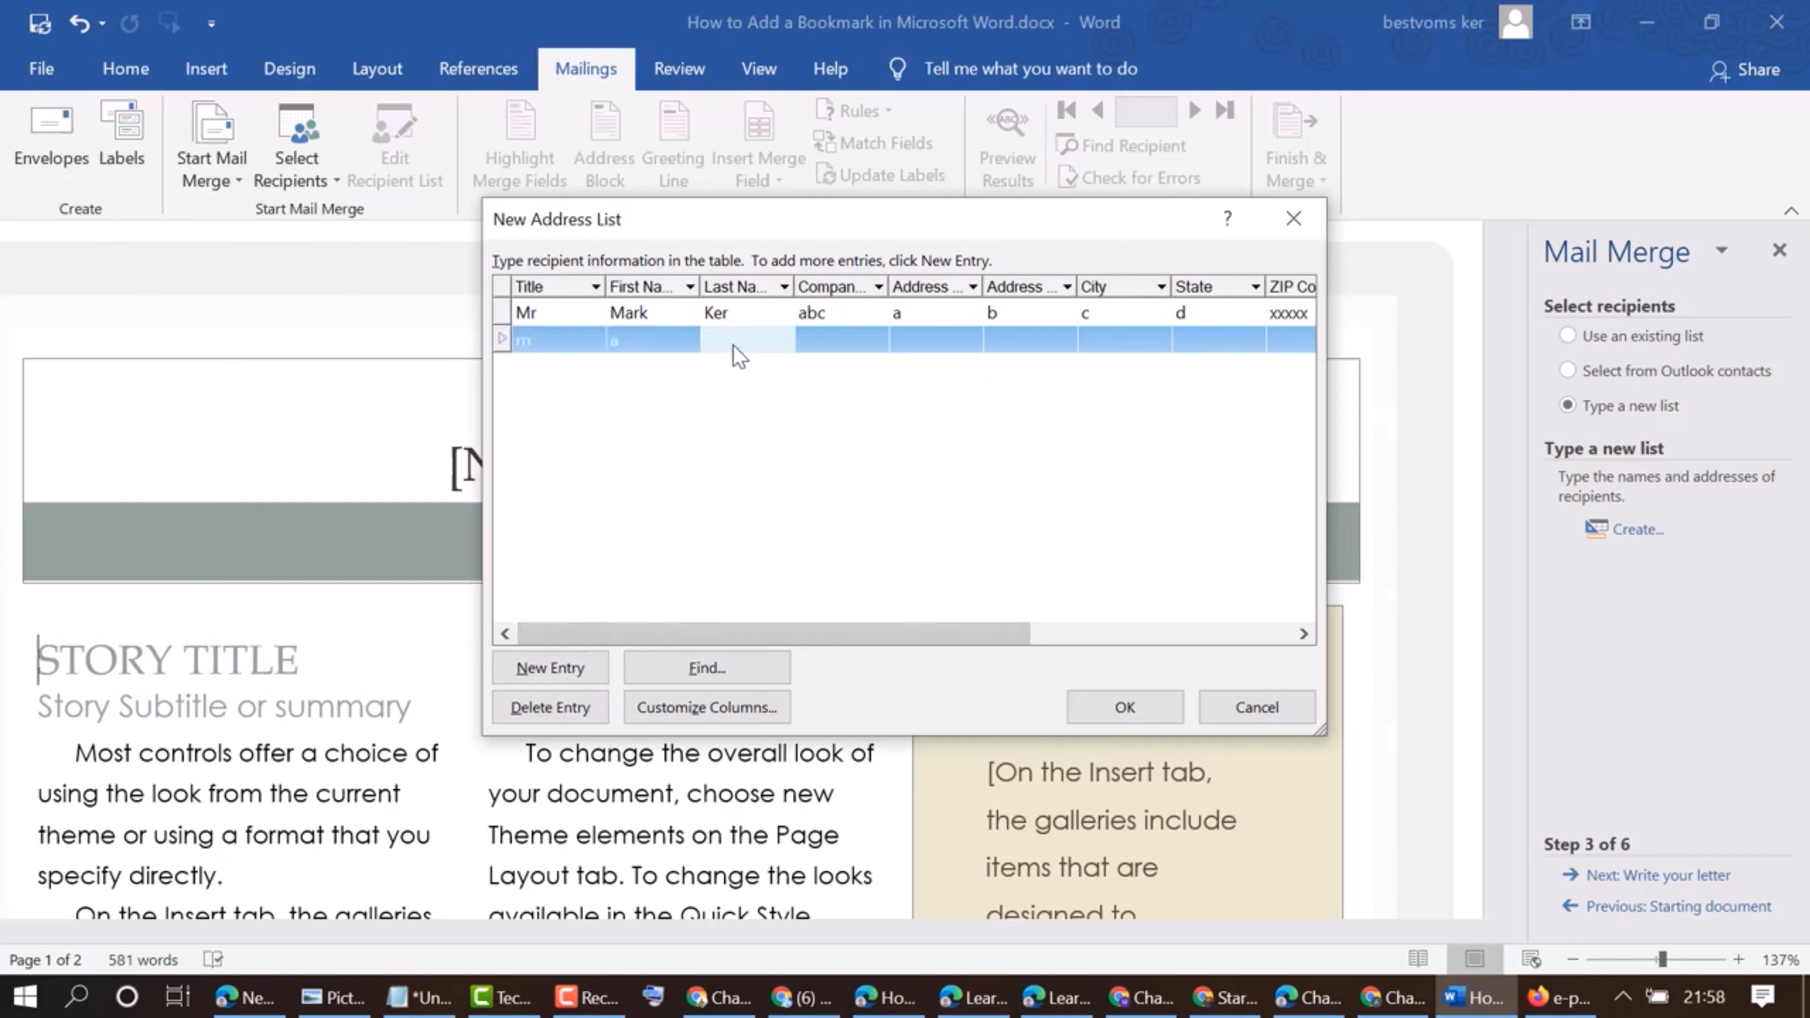
{"action": "type", "text": "b"}
Set the second recipient's company name to c, first address line to d and second address line to e
{"action": "left_click", "coordinate": [834, 342]}
{"action": "type", "text": "c"}
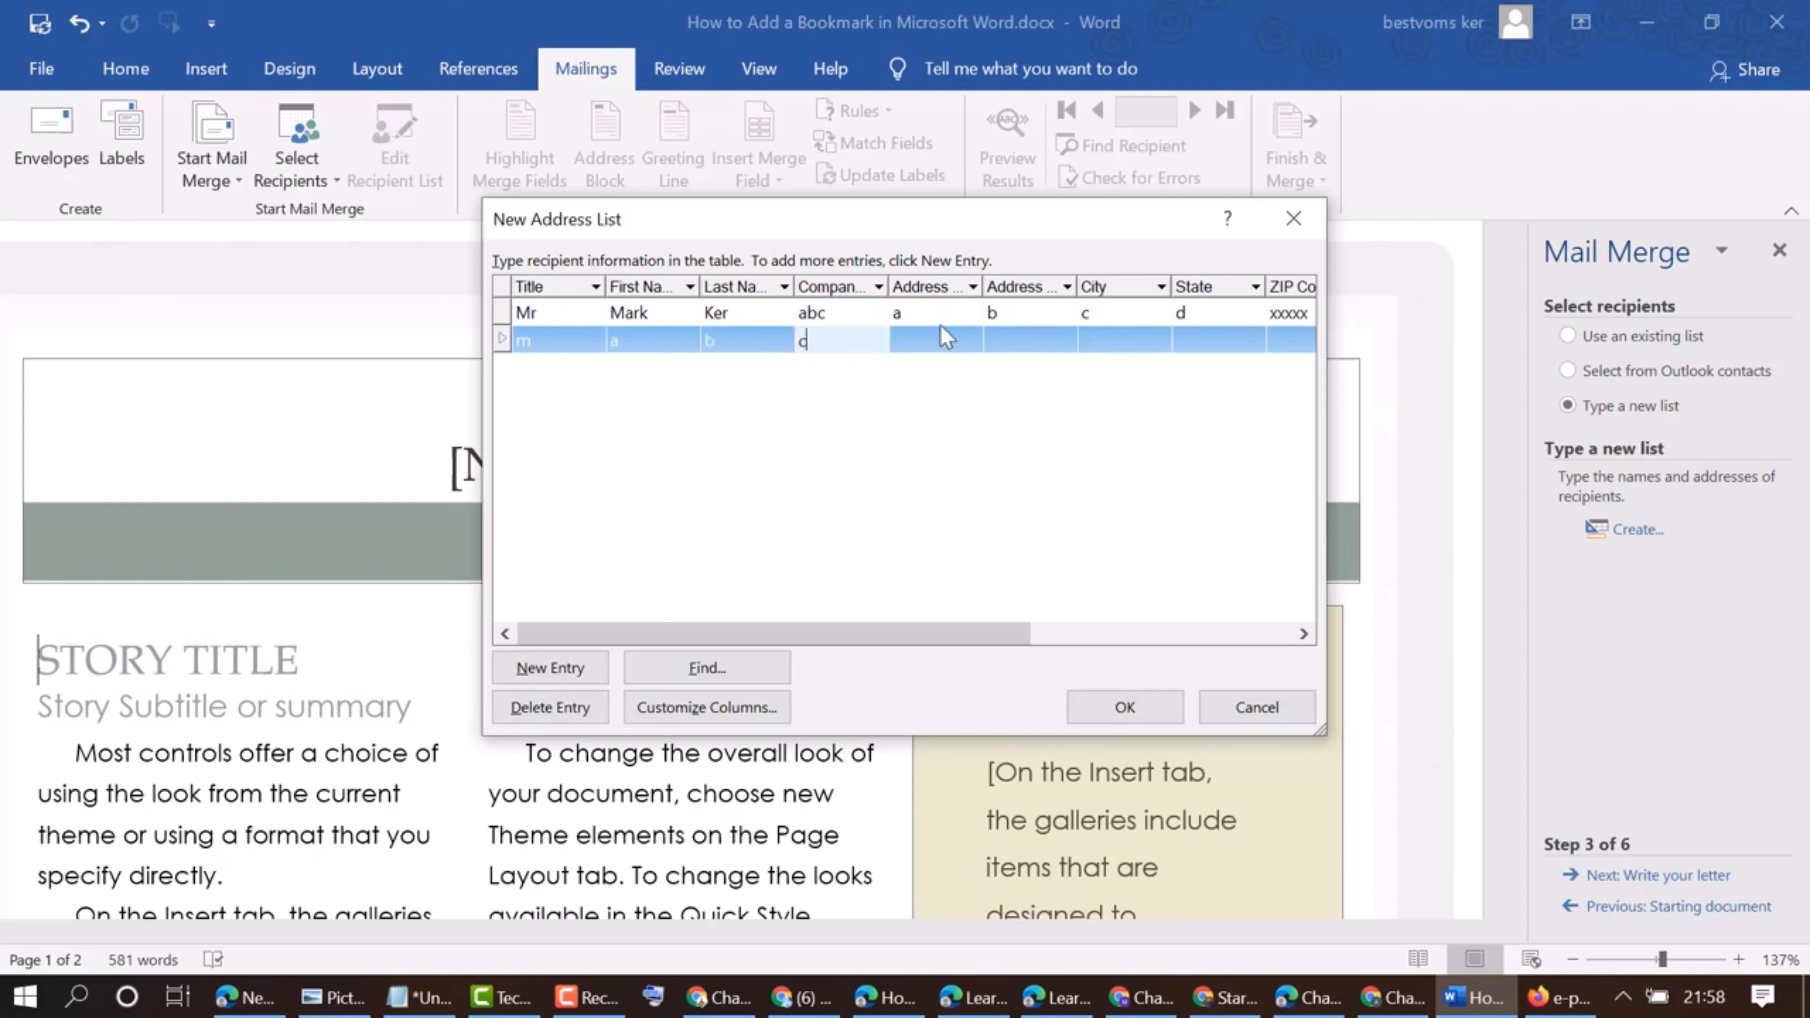
{"action": "left_click", "coordinate": [923, 344]}
{"action": "type", "text": "d"}
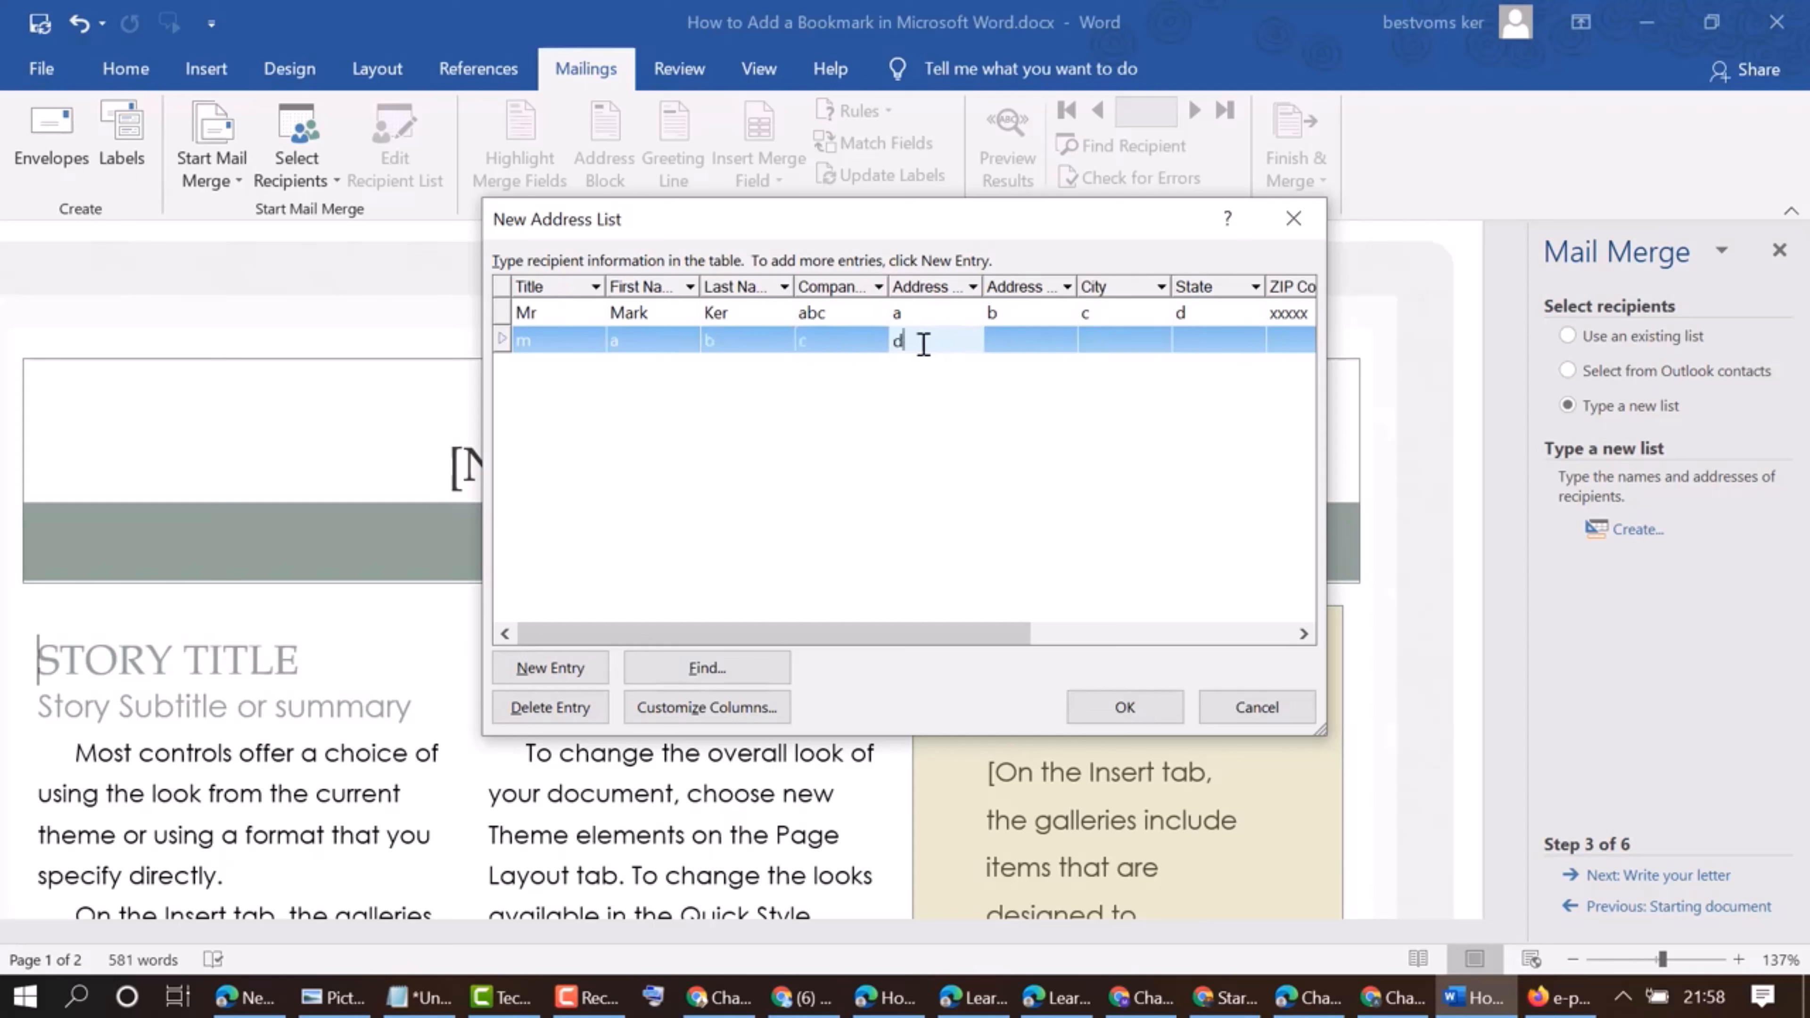
{"action": "left_click", "coordinate": [1020, 343]}
{"action": "type", "text": "e"}
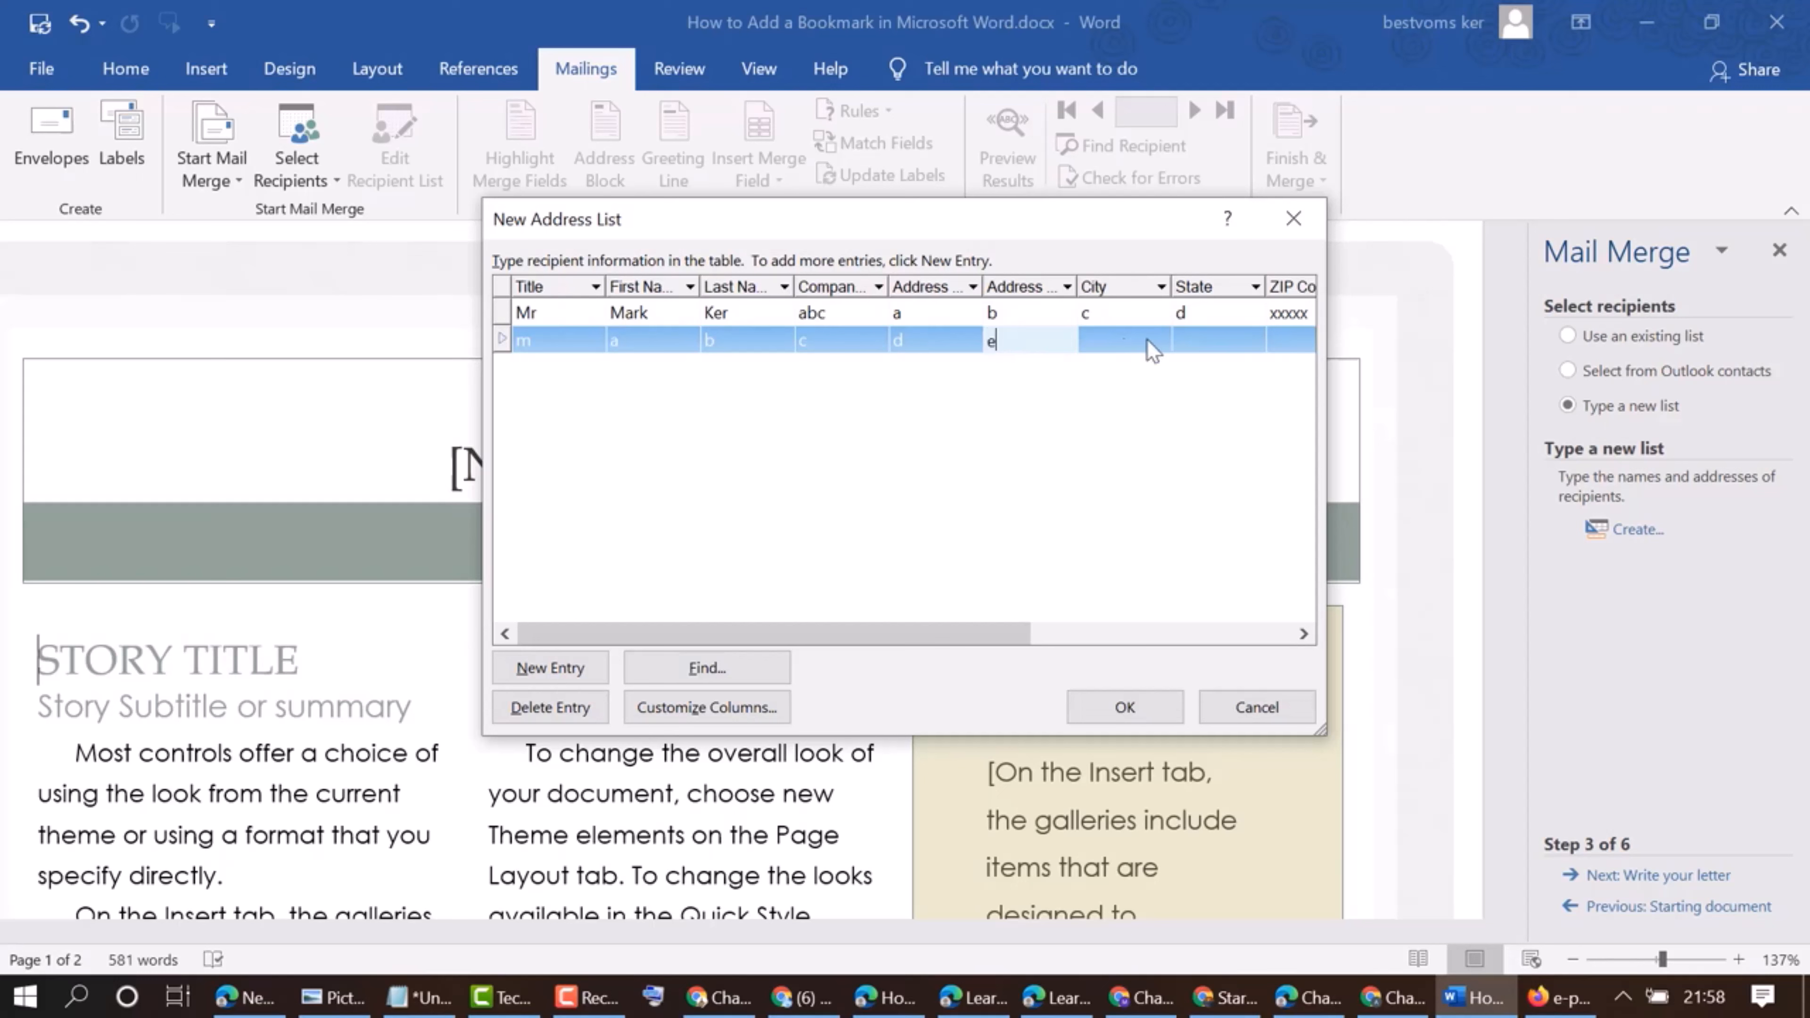
Enter f as the second recipient's city and state, and g as the ZIP code
{"action": "left_click", "coordinate": [1152, 343]}
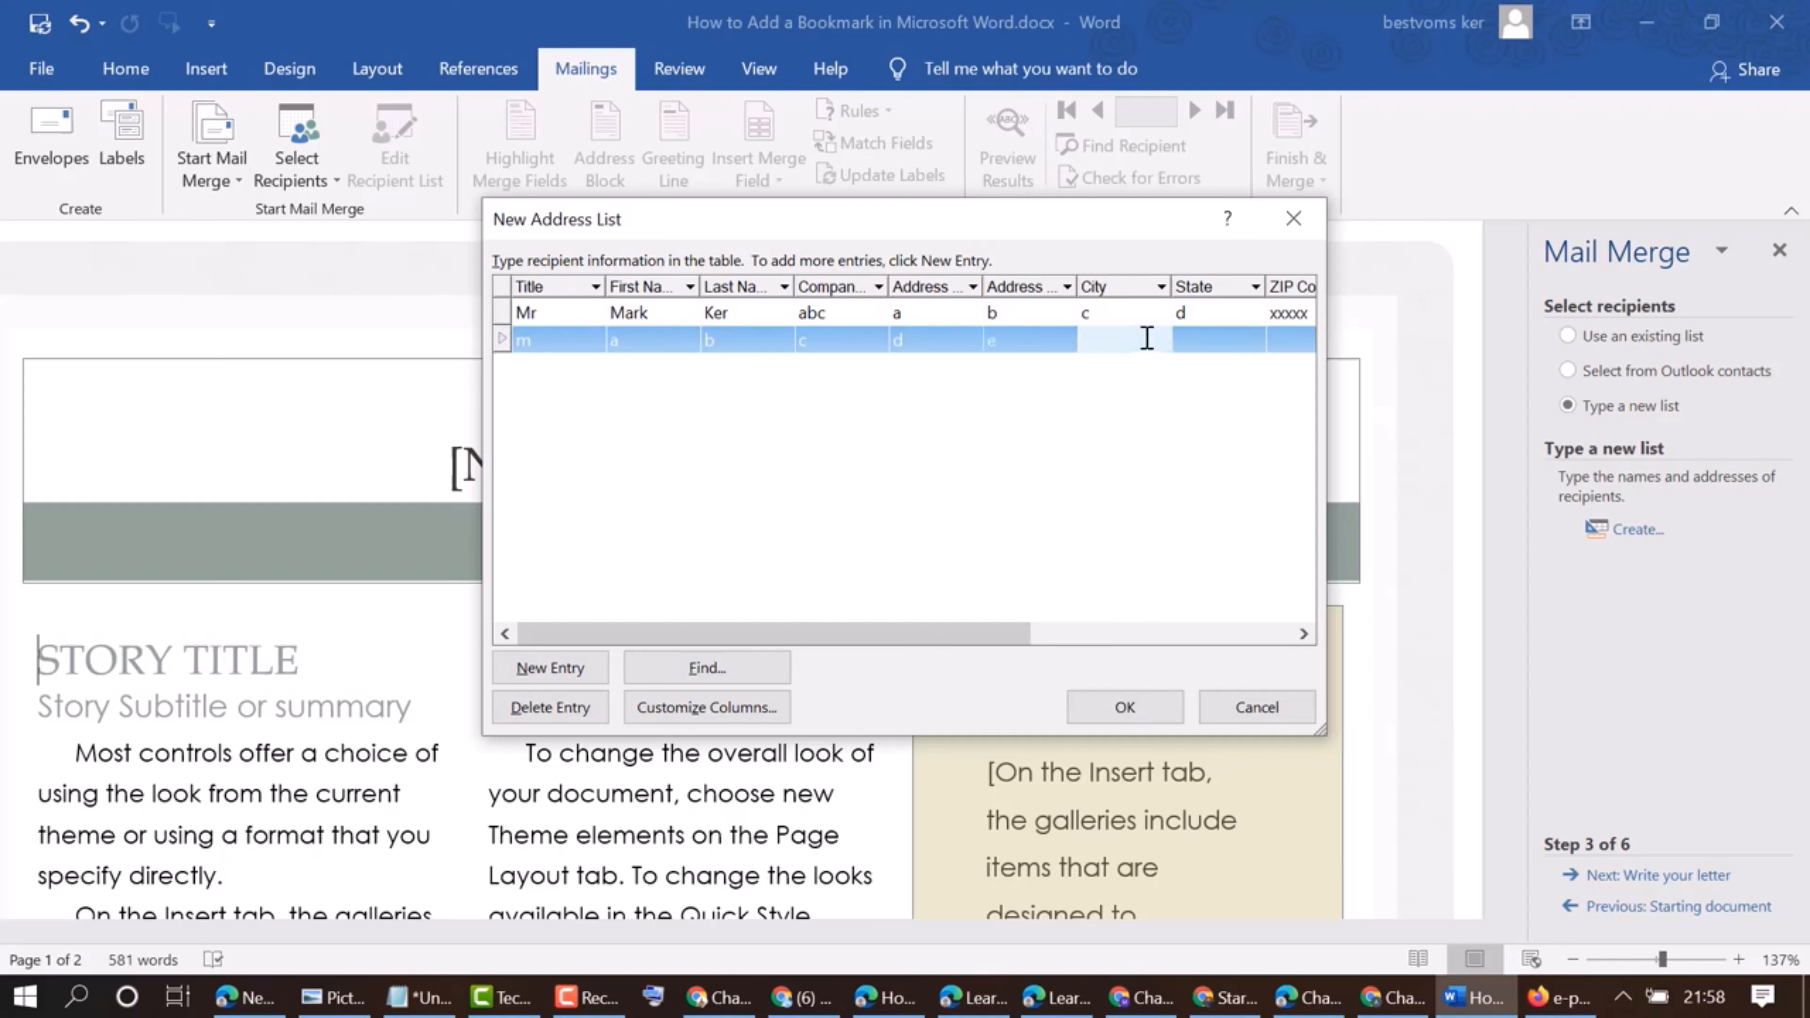
{"action": "type", "text": "f"}
{"action": "left_click", "coordinate": [1203, 339]}
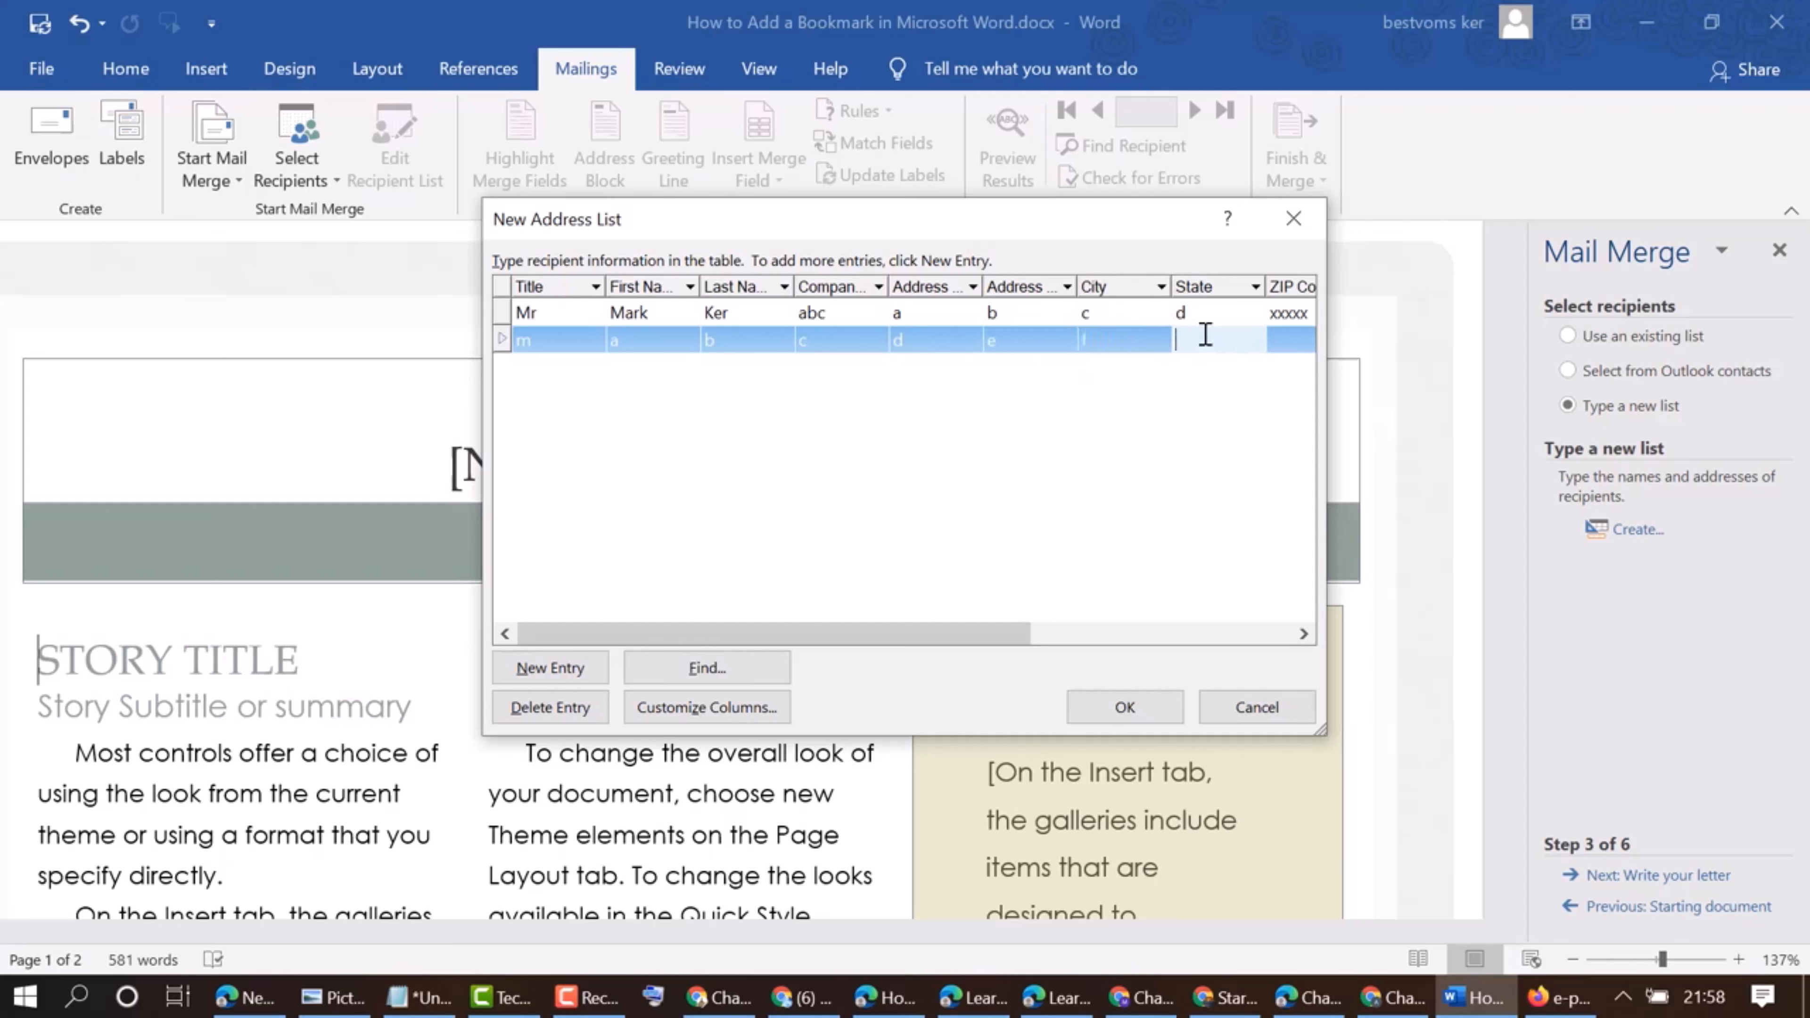
{"action": "type", "text": "f"}
{"action": "left_click", "coordinate": [1291, 341]}
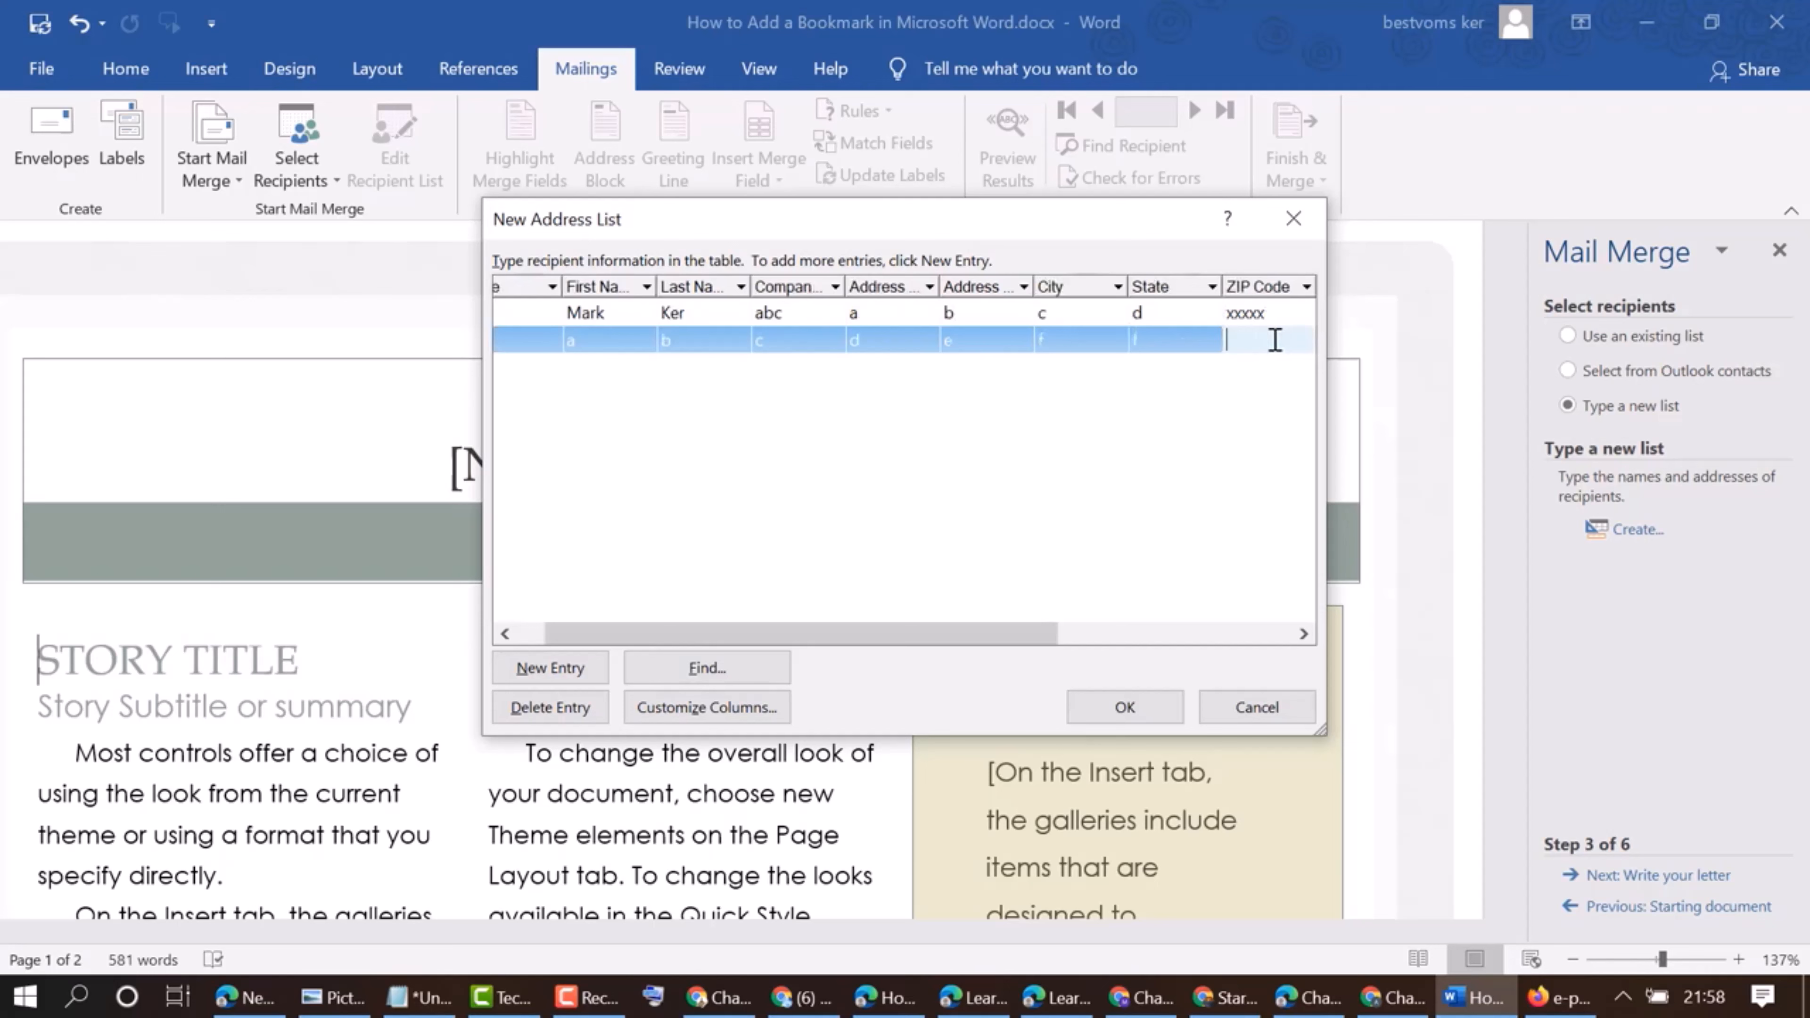
{"action": "type", "text": "g"}
Set the second recipient's country to h, home phone to i and work phone to j
{"action": "left_click_drag", "start_coordinate": [999, 648], "coordinate": [1211, 634]}
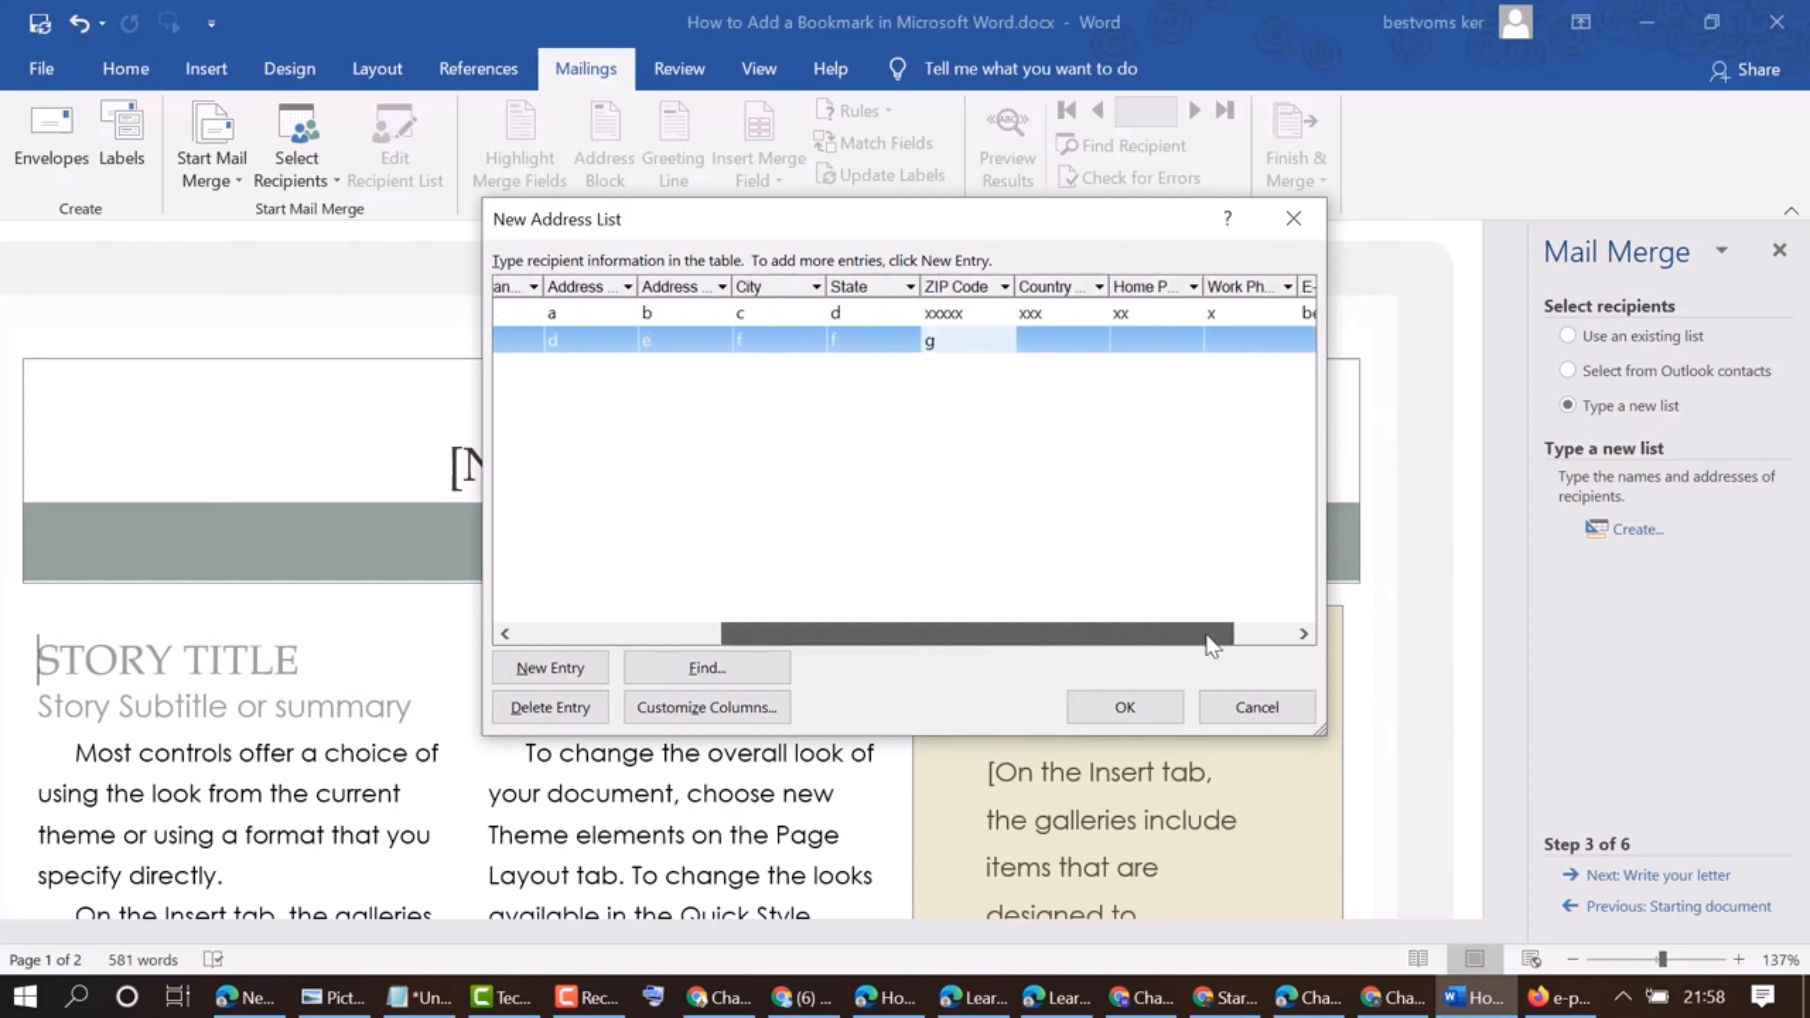
{"action": "left_click", "coordinate": [1019, 342]}
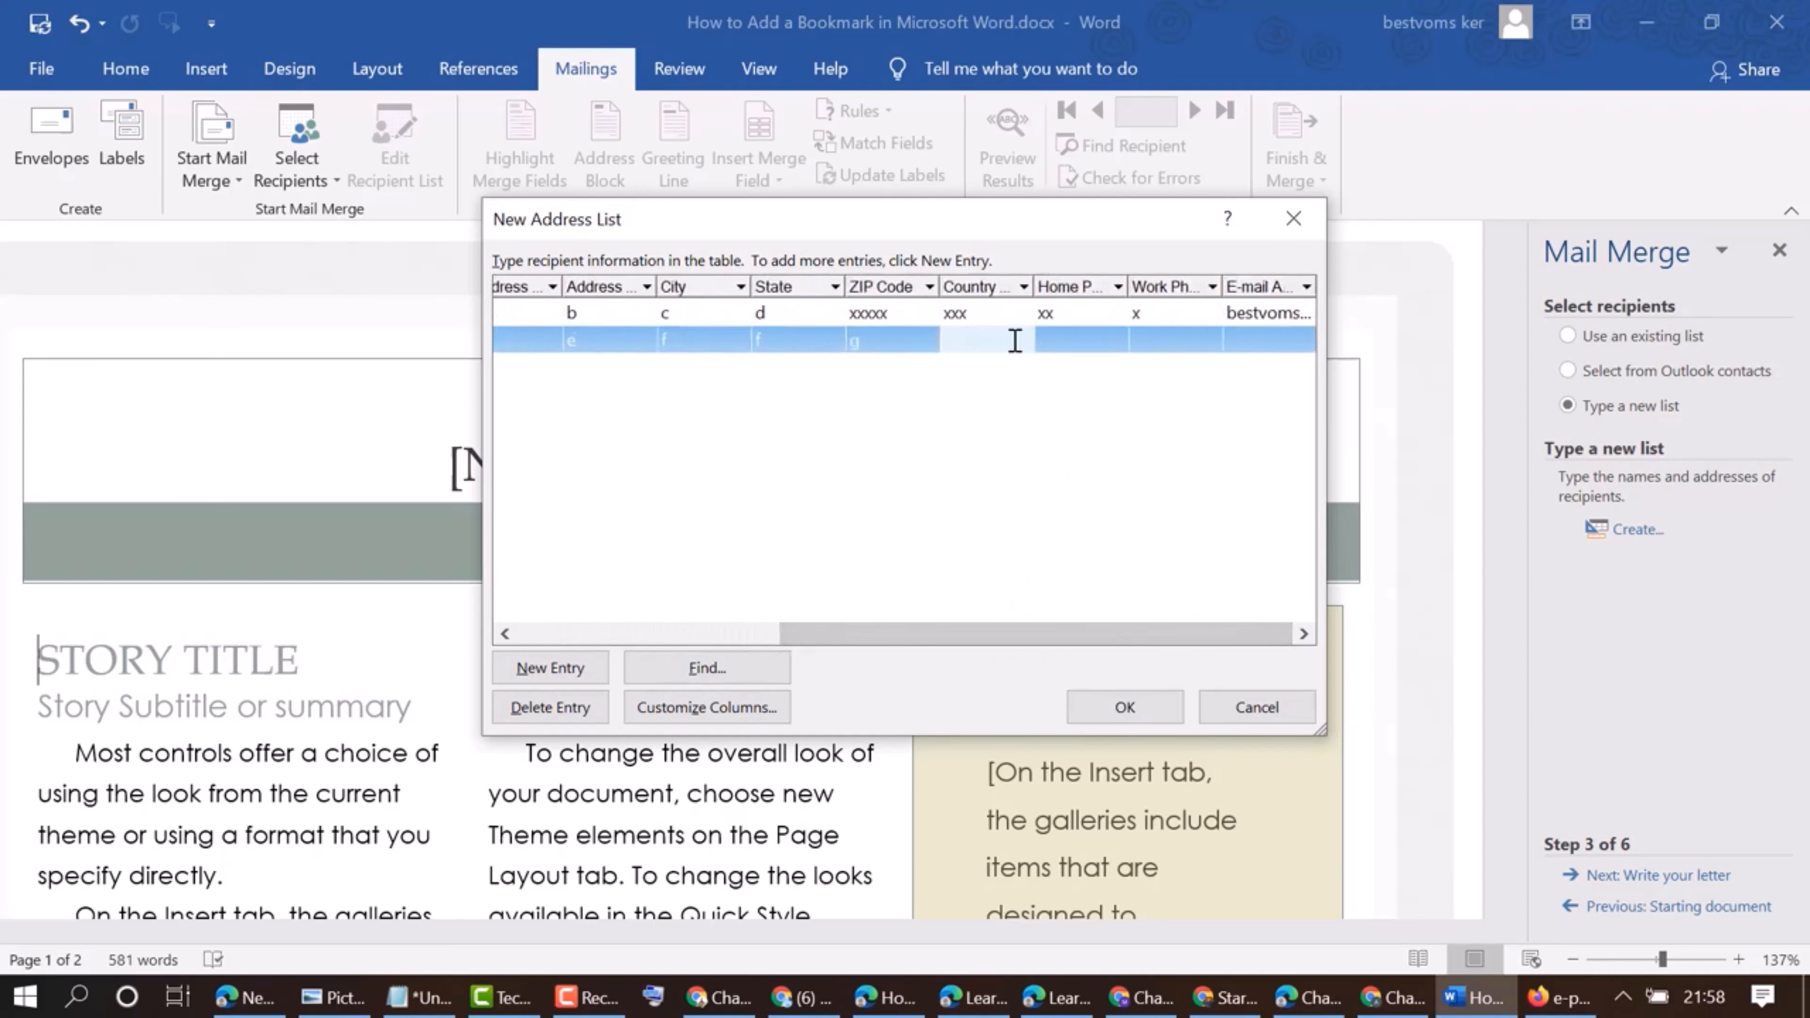
{"action": "type", "text": "h"}
{"action": "left_click", "coordinate": [1083, 339]}
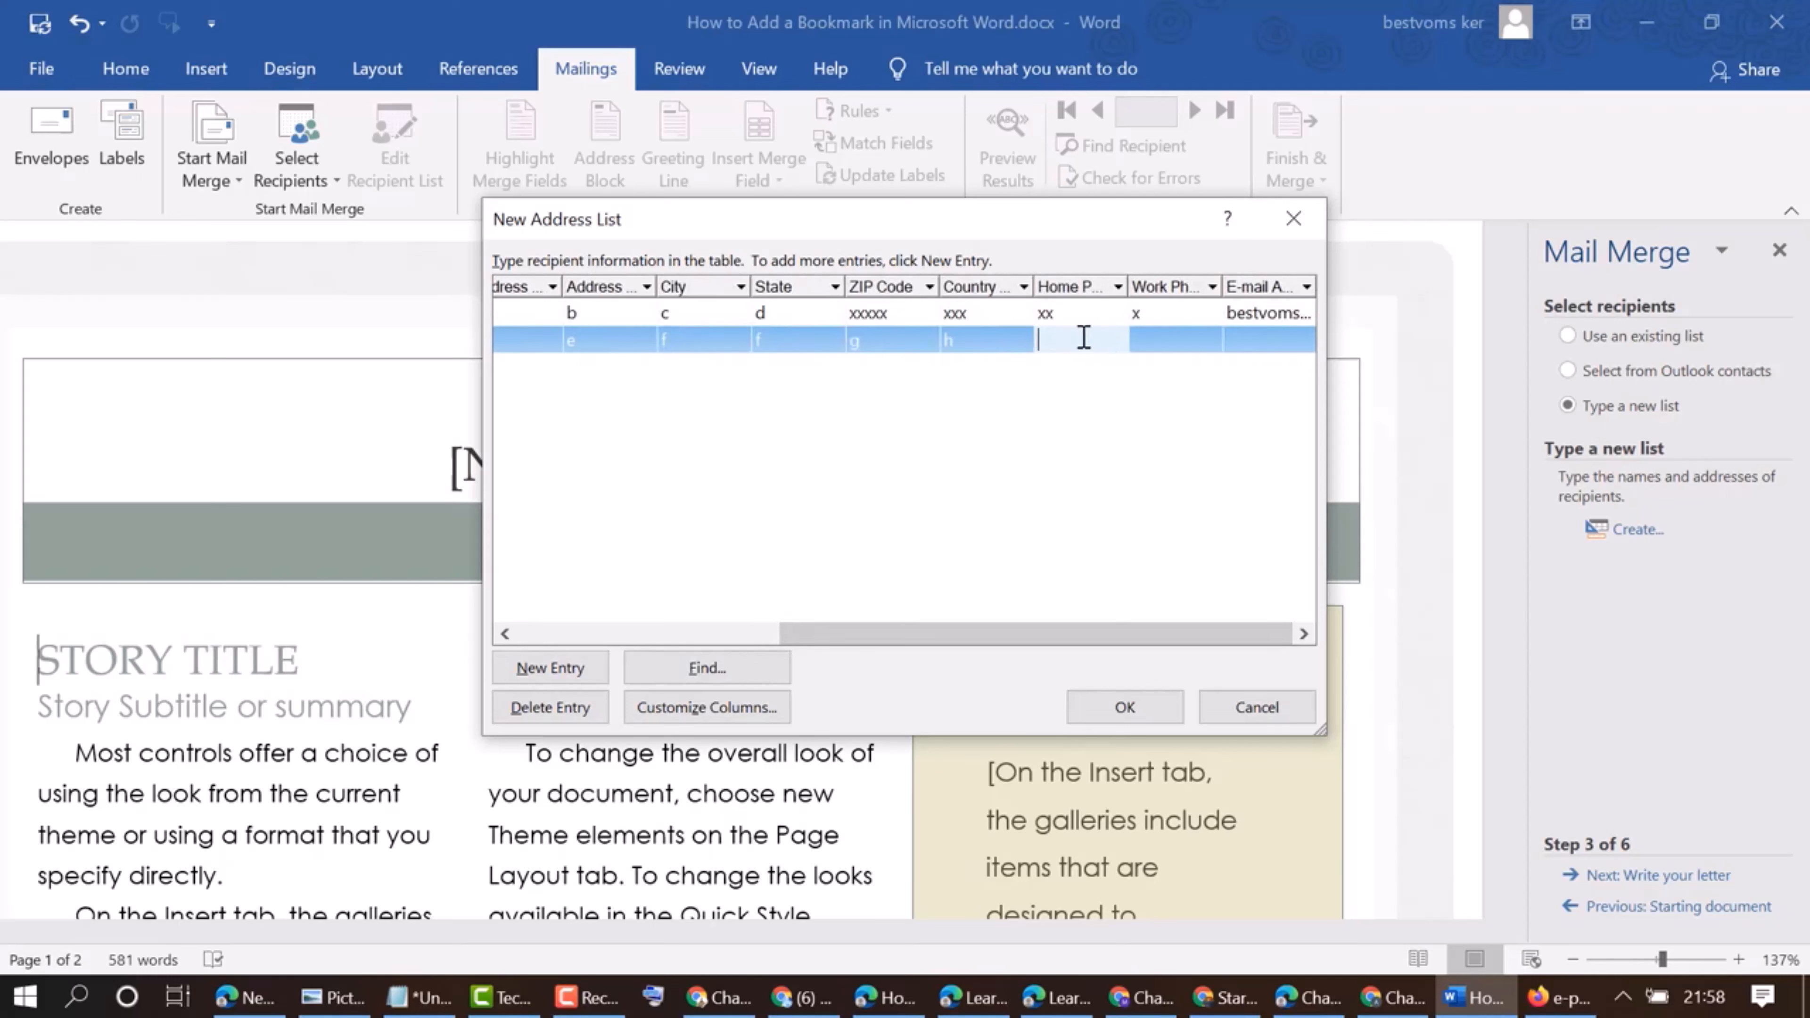
{"action": "type", "text": "i"}
{"action": "left_click", "coordinate": [1168, 341]}
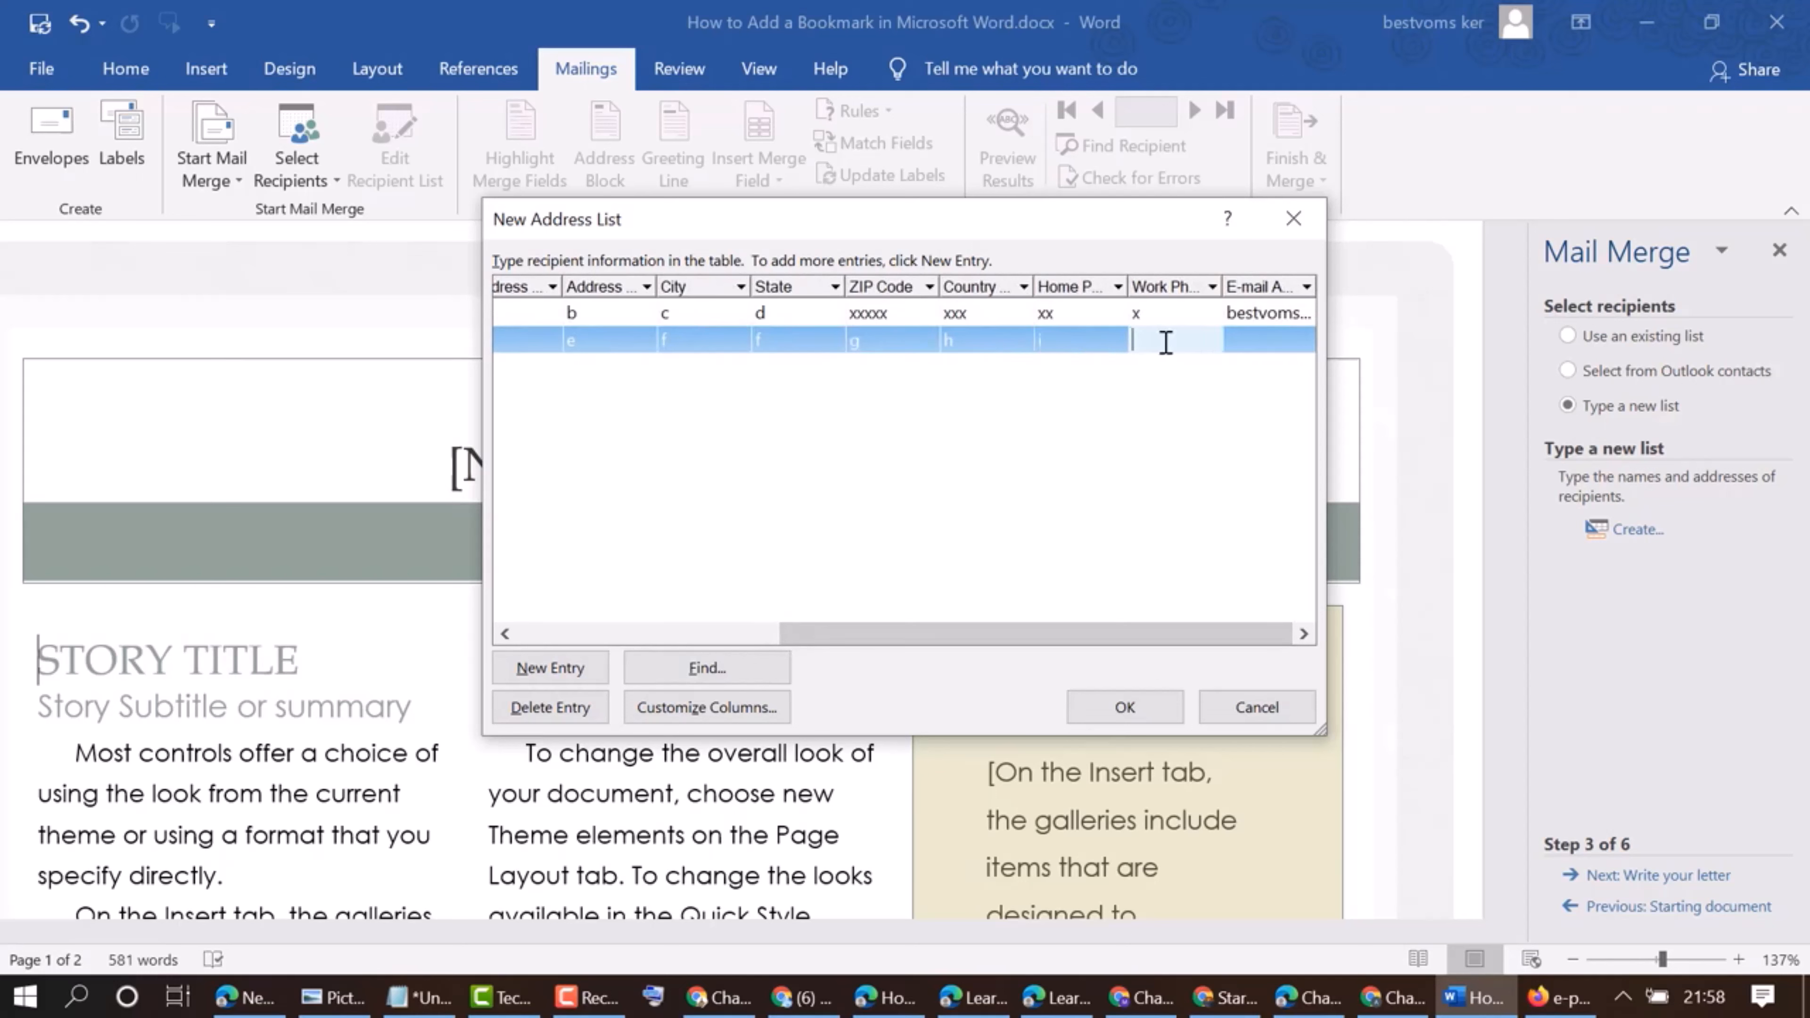
{"action": "type", "text": "j"}
Fill in the second recipient's e-mail address
{"action": "left_click", "coordinate": [1254, 349]}
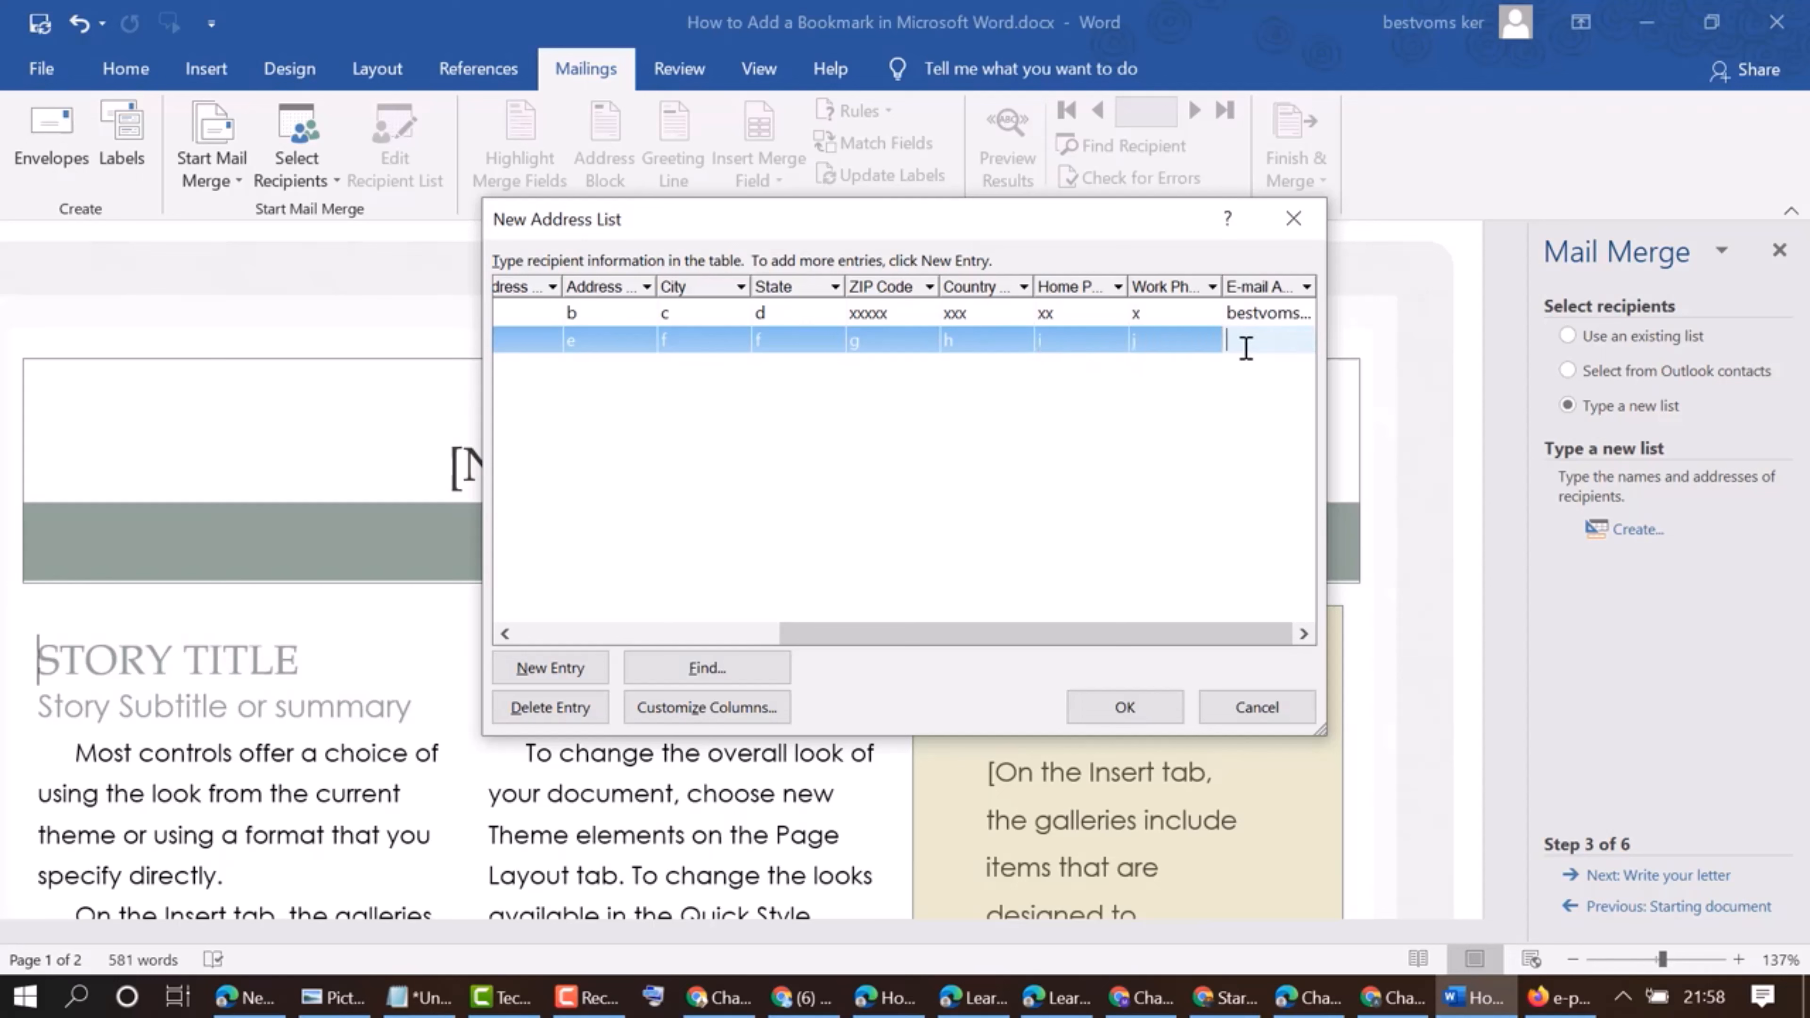
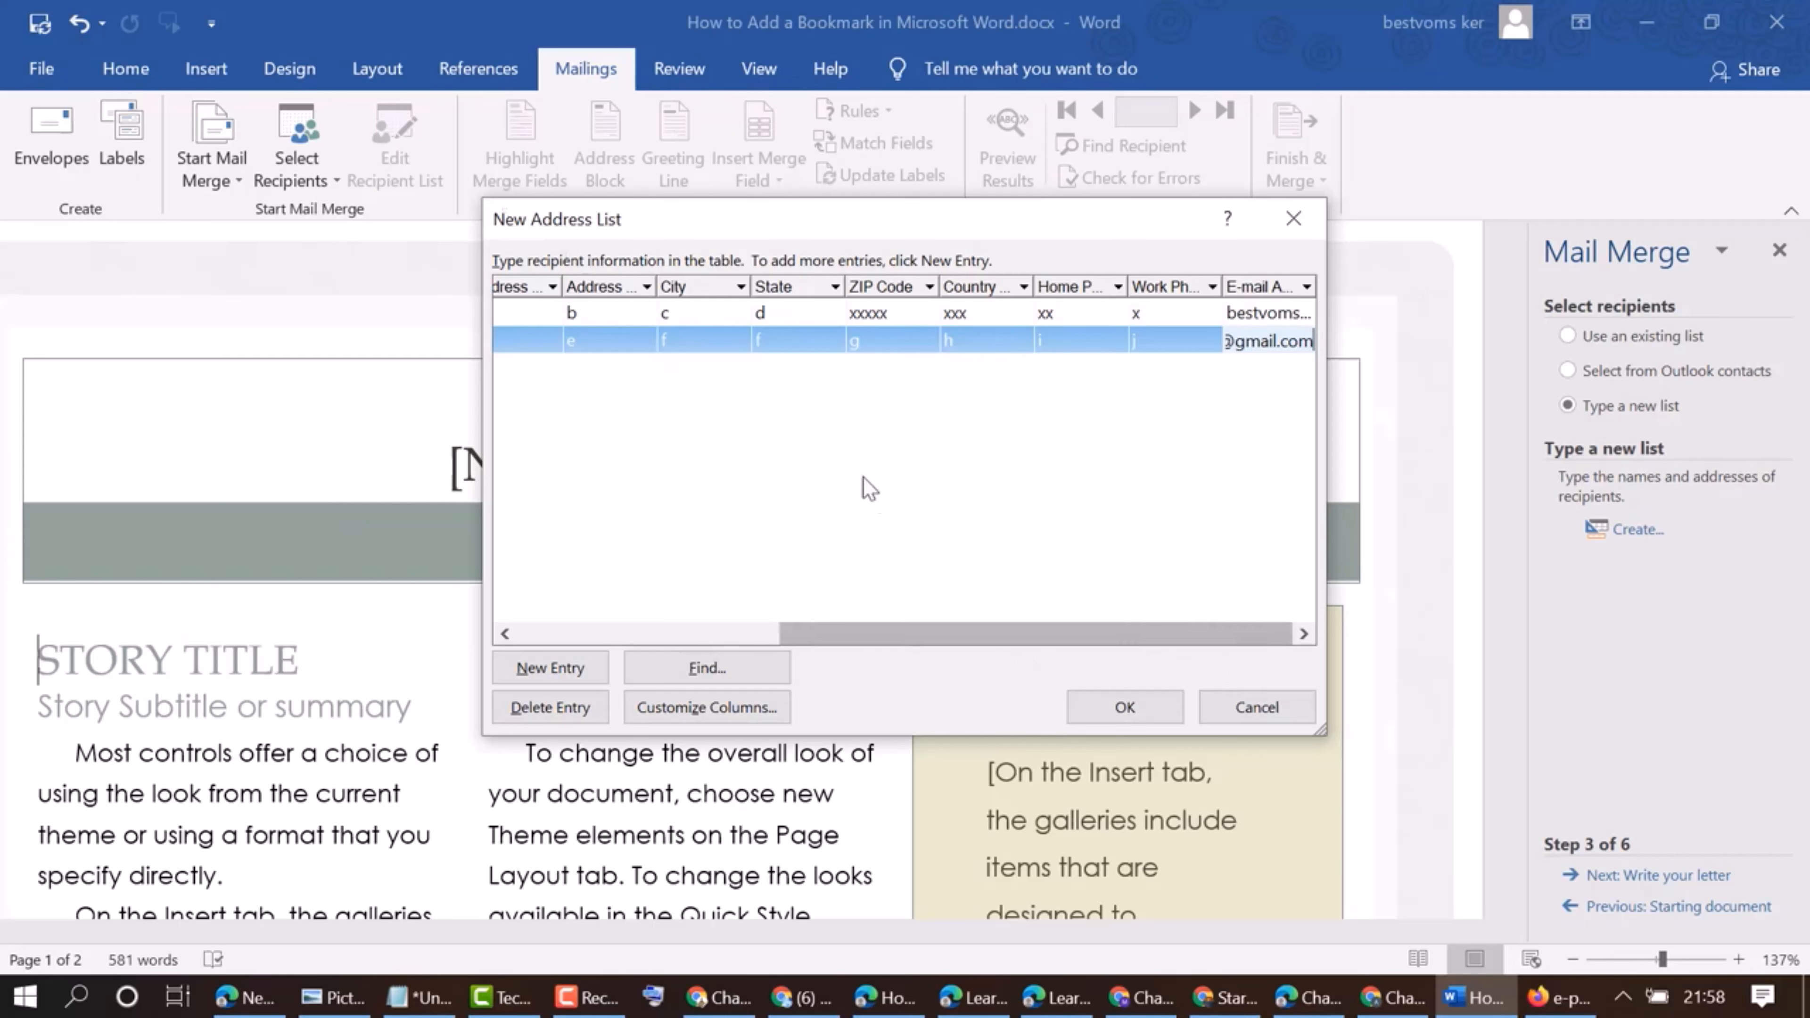
Finish the address list and save it in My Data Sources as "first con list"
{"action": "left_click", "coordinate": [1122, 705]}
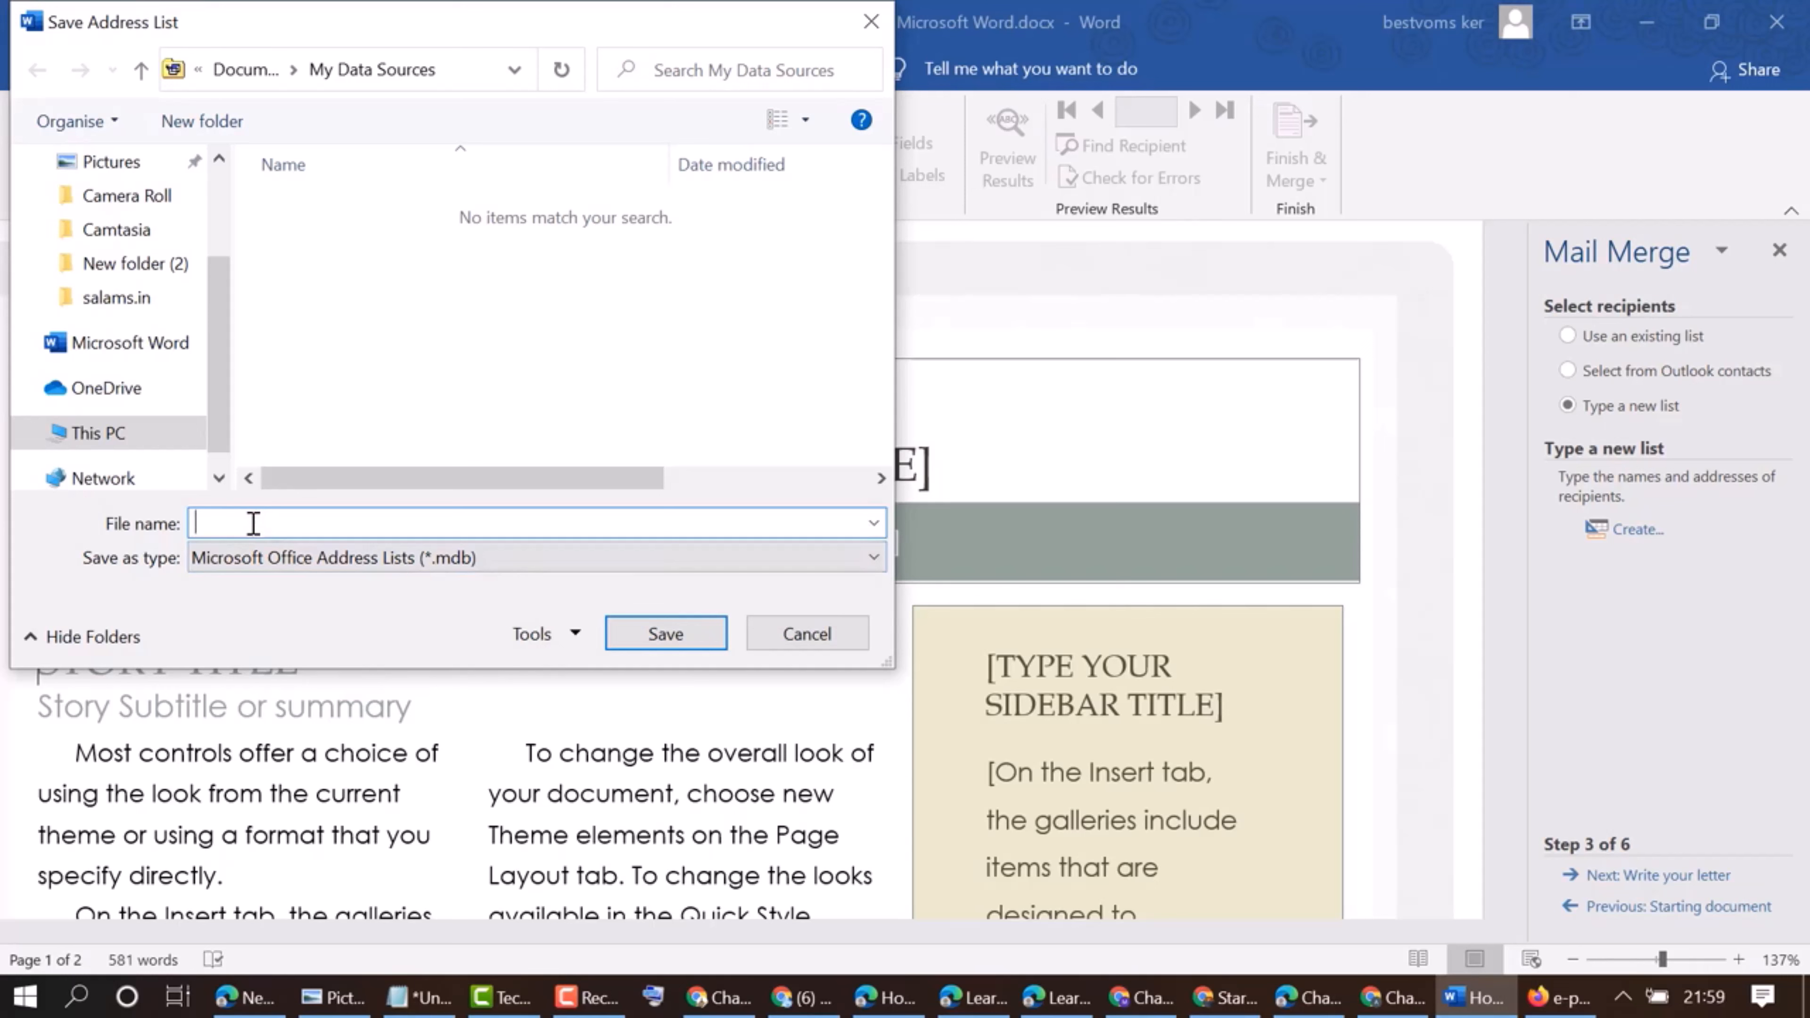
{"action": "type", "text": "irst c"}
{"action": "type", "text": "or"}
{"action": "type", "text": " list"}
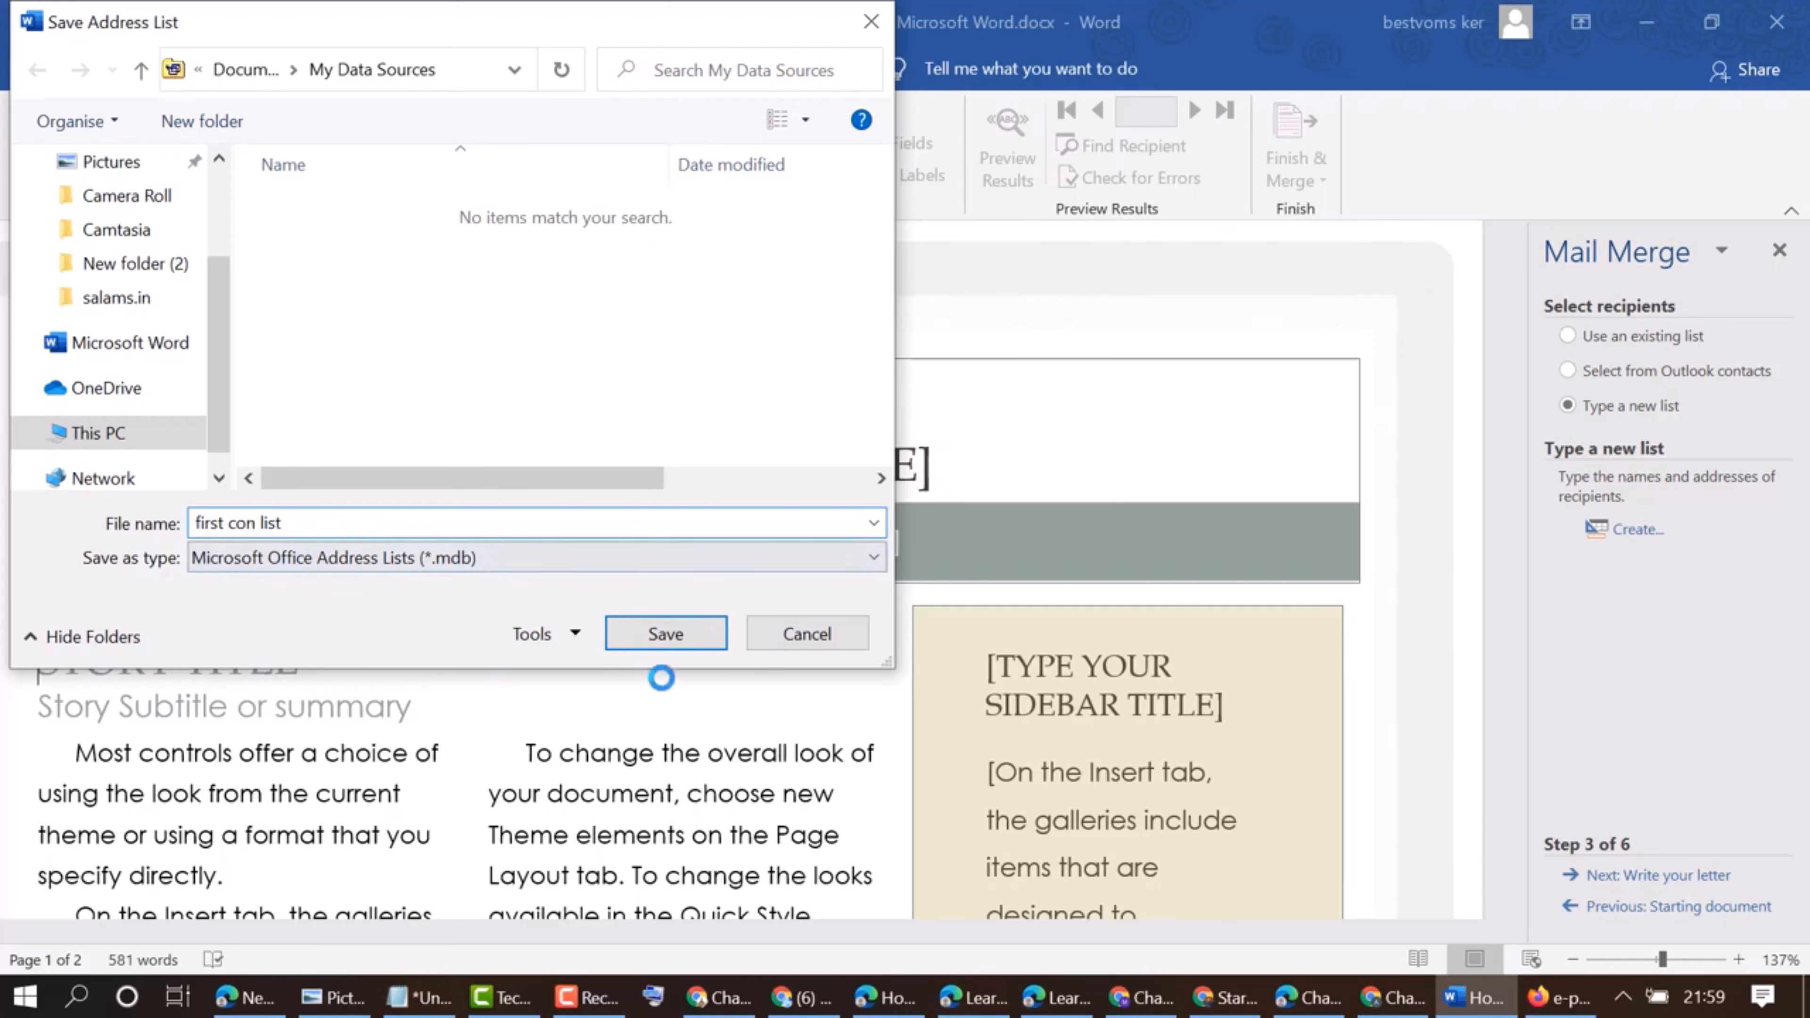
{"action": "left_click", "coordinate": [685, 639]}
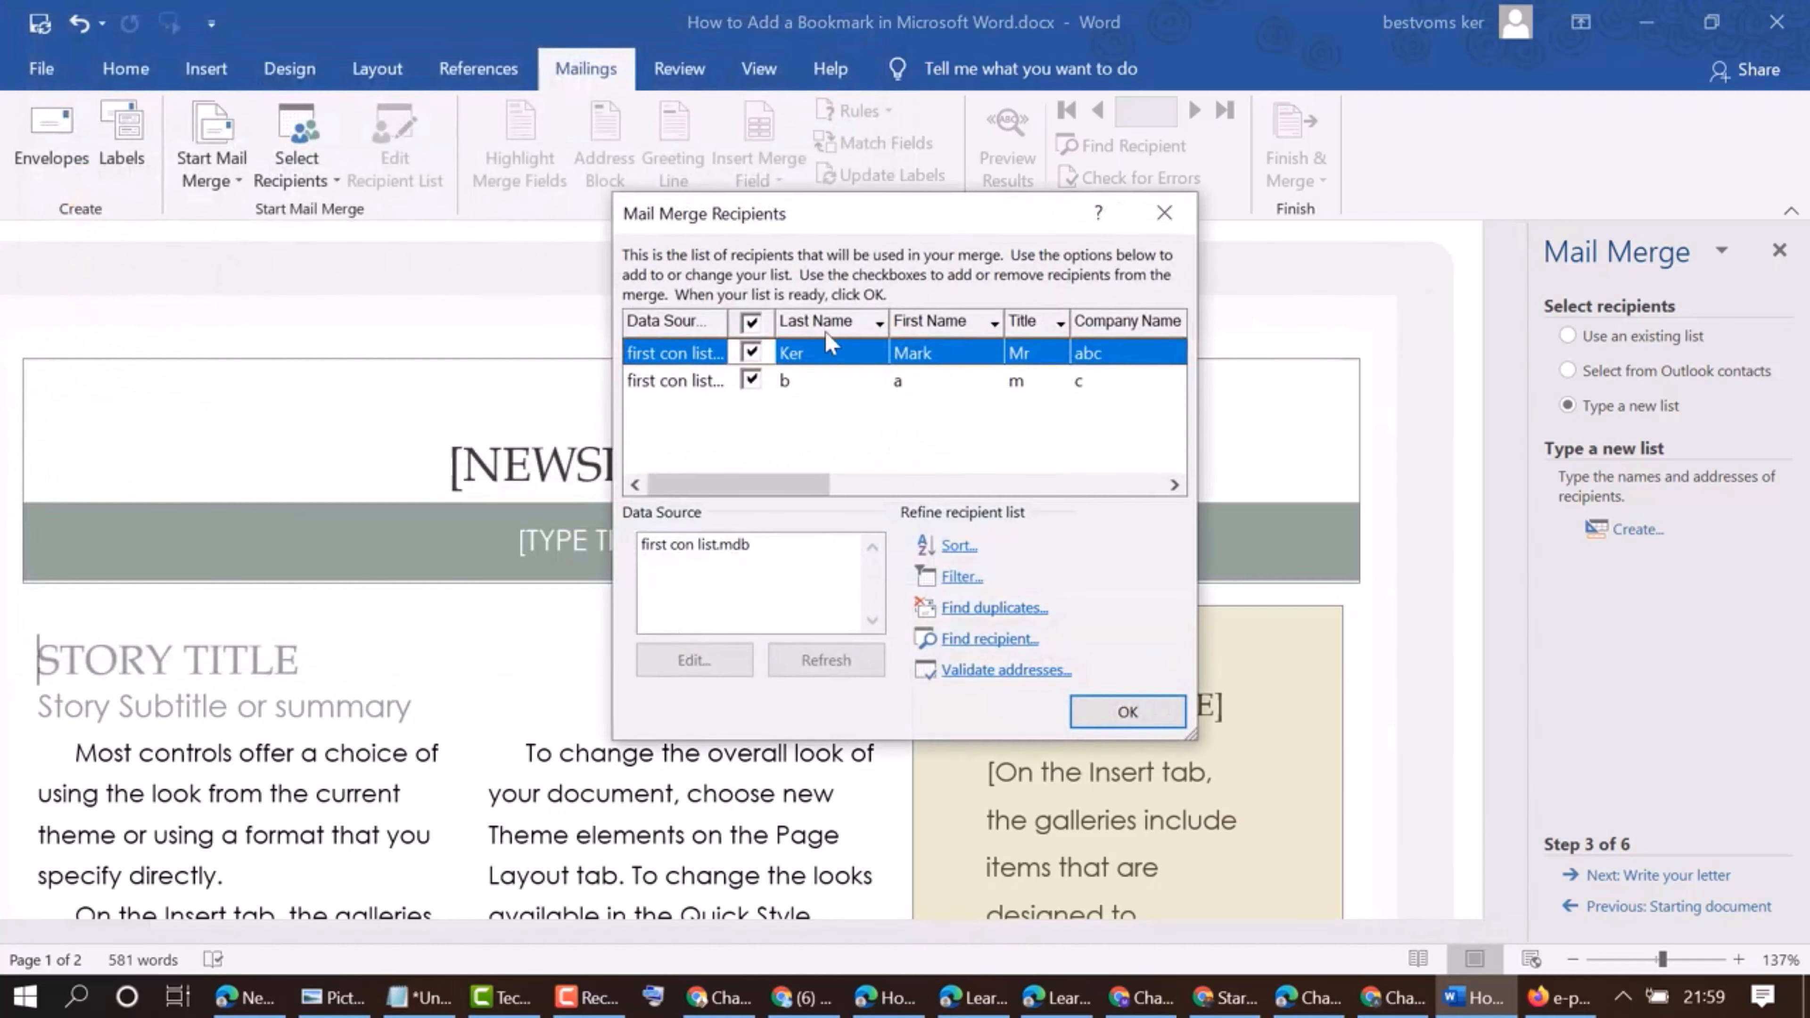
Select the first con list.mdb data source and accept the merge recipients, keeping both entries included
{"action": "left_click", "coordinate": [683, 549]}
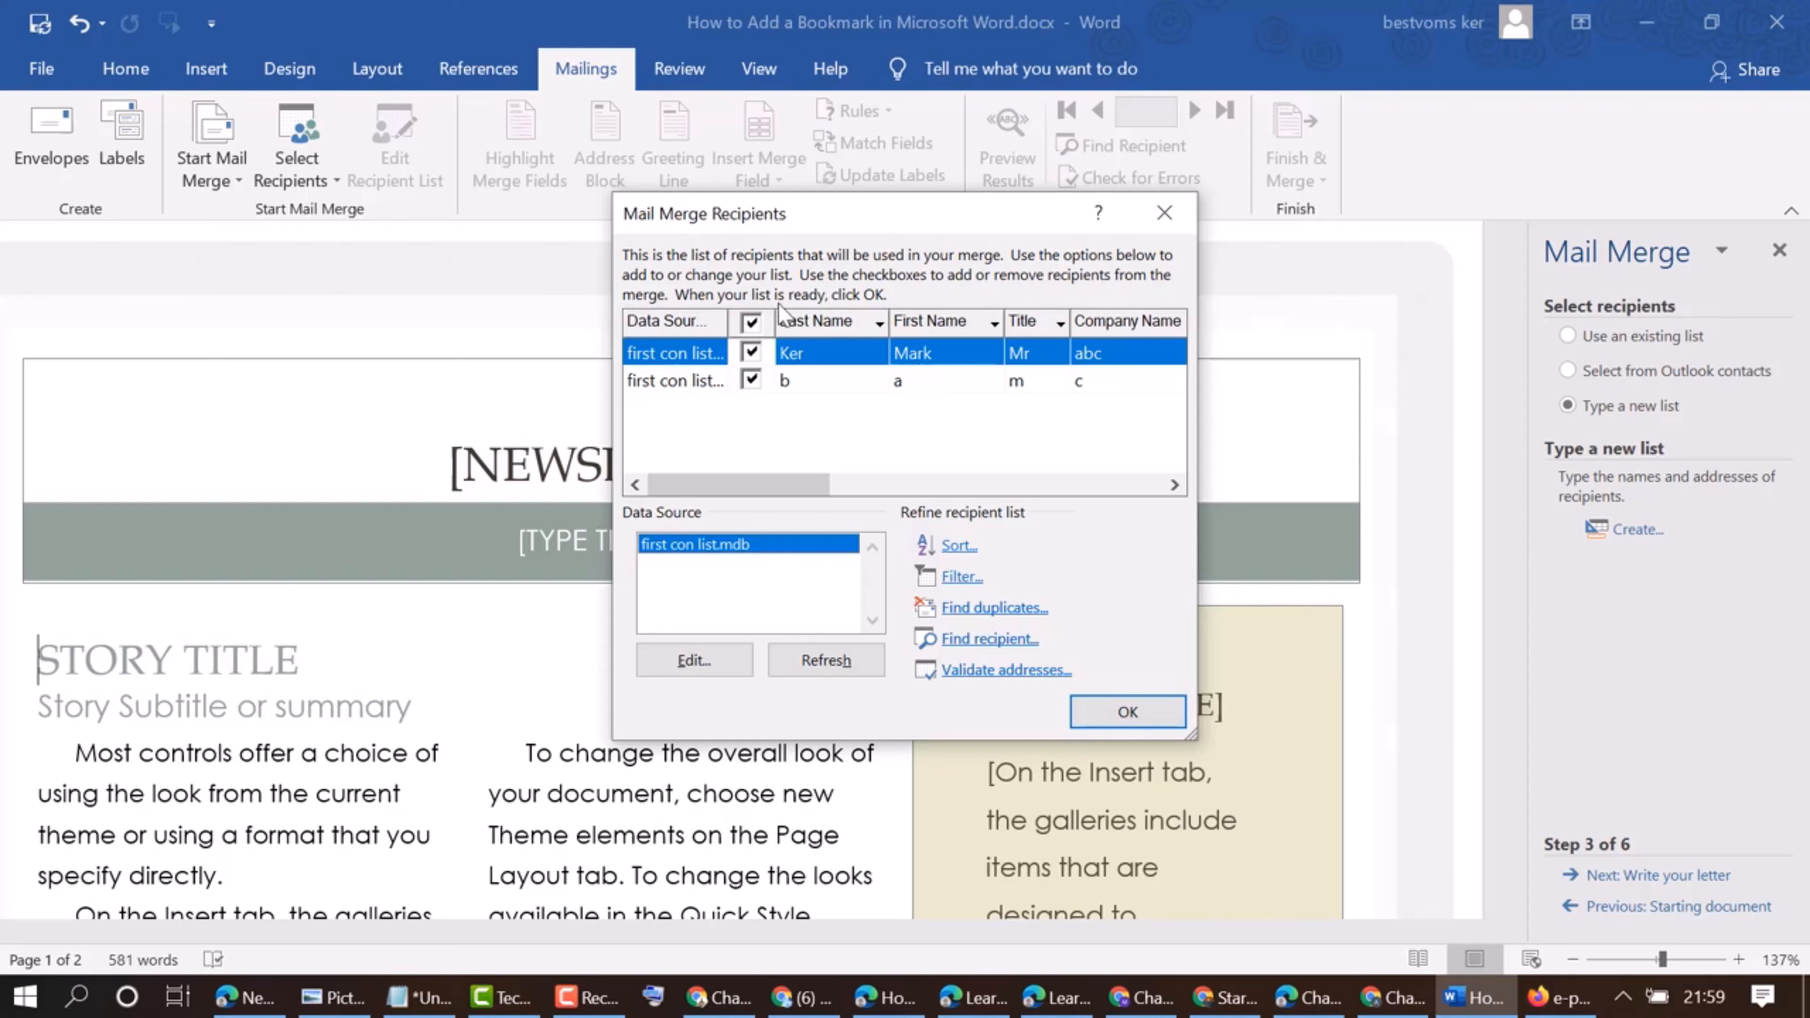
{"action": "left_click", "coordinate": [748, 321]}
{"action": "left_click", "coordinate": [752, 379]}
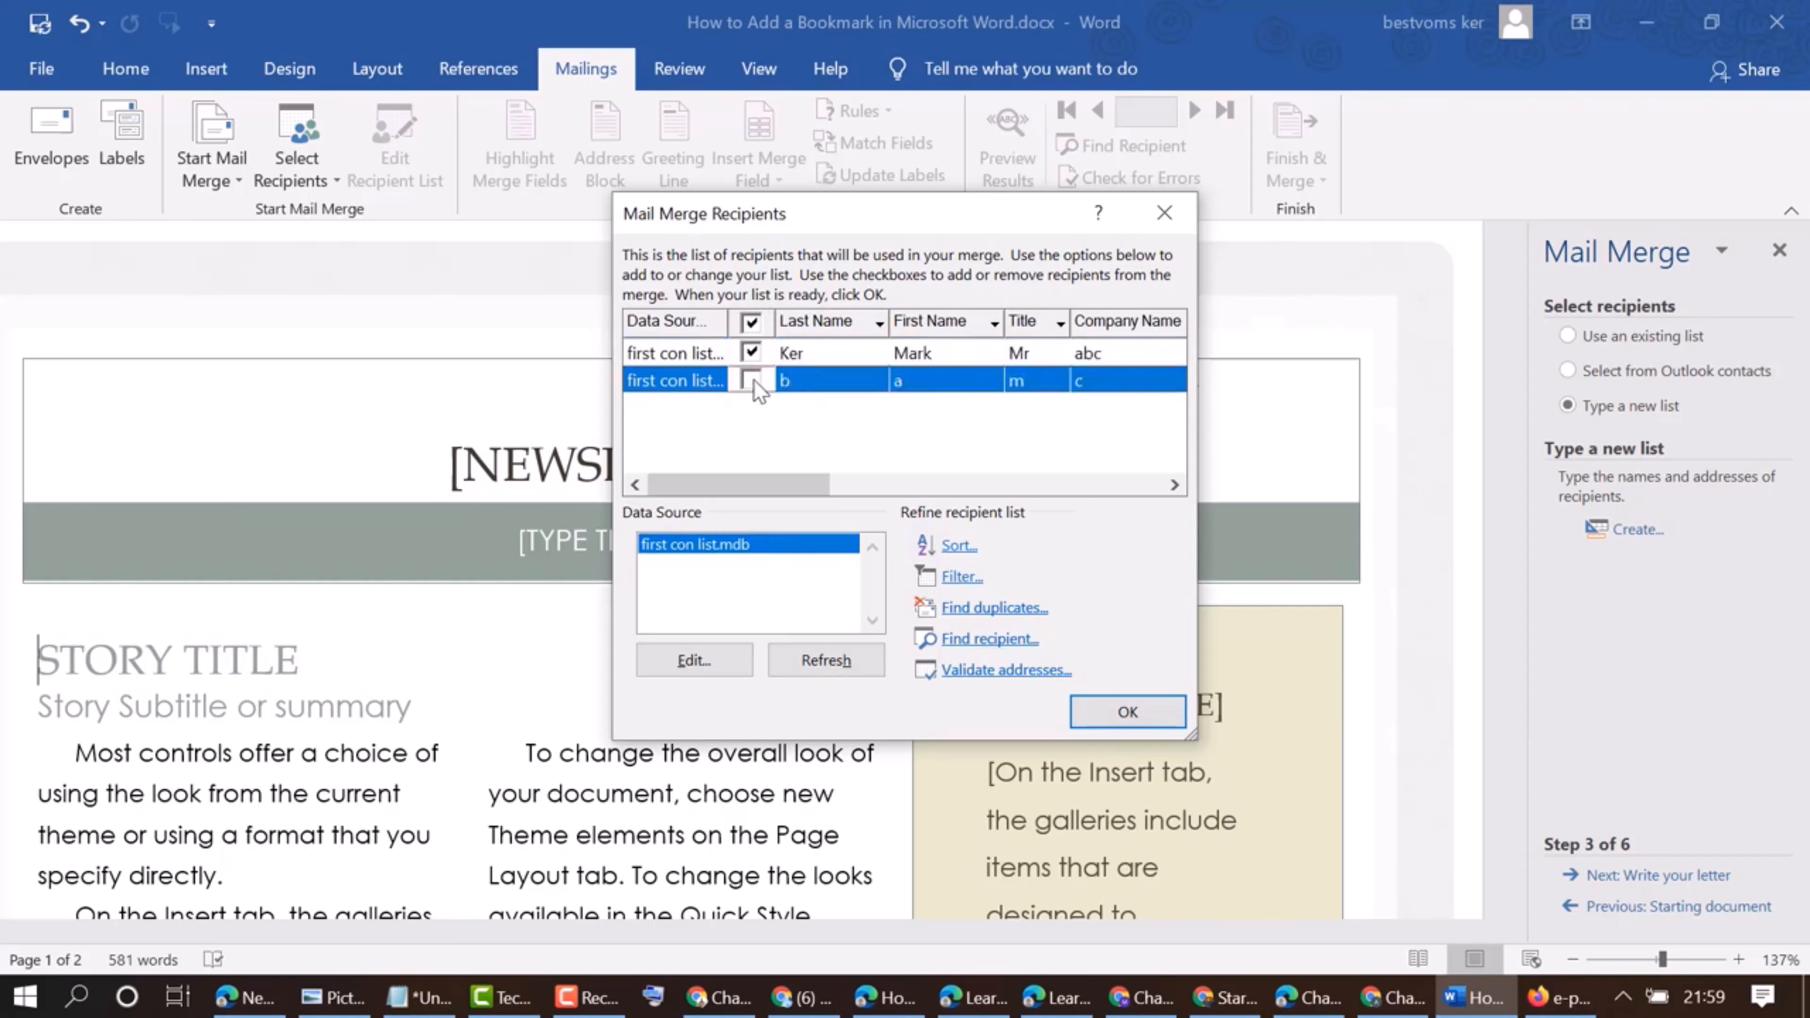
{"action": "left_click", "coordinate": [753, 380]}
{"action": "left_click", "coordinate": [1132, 712]}
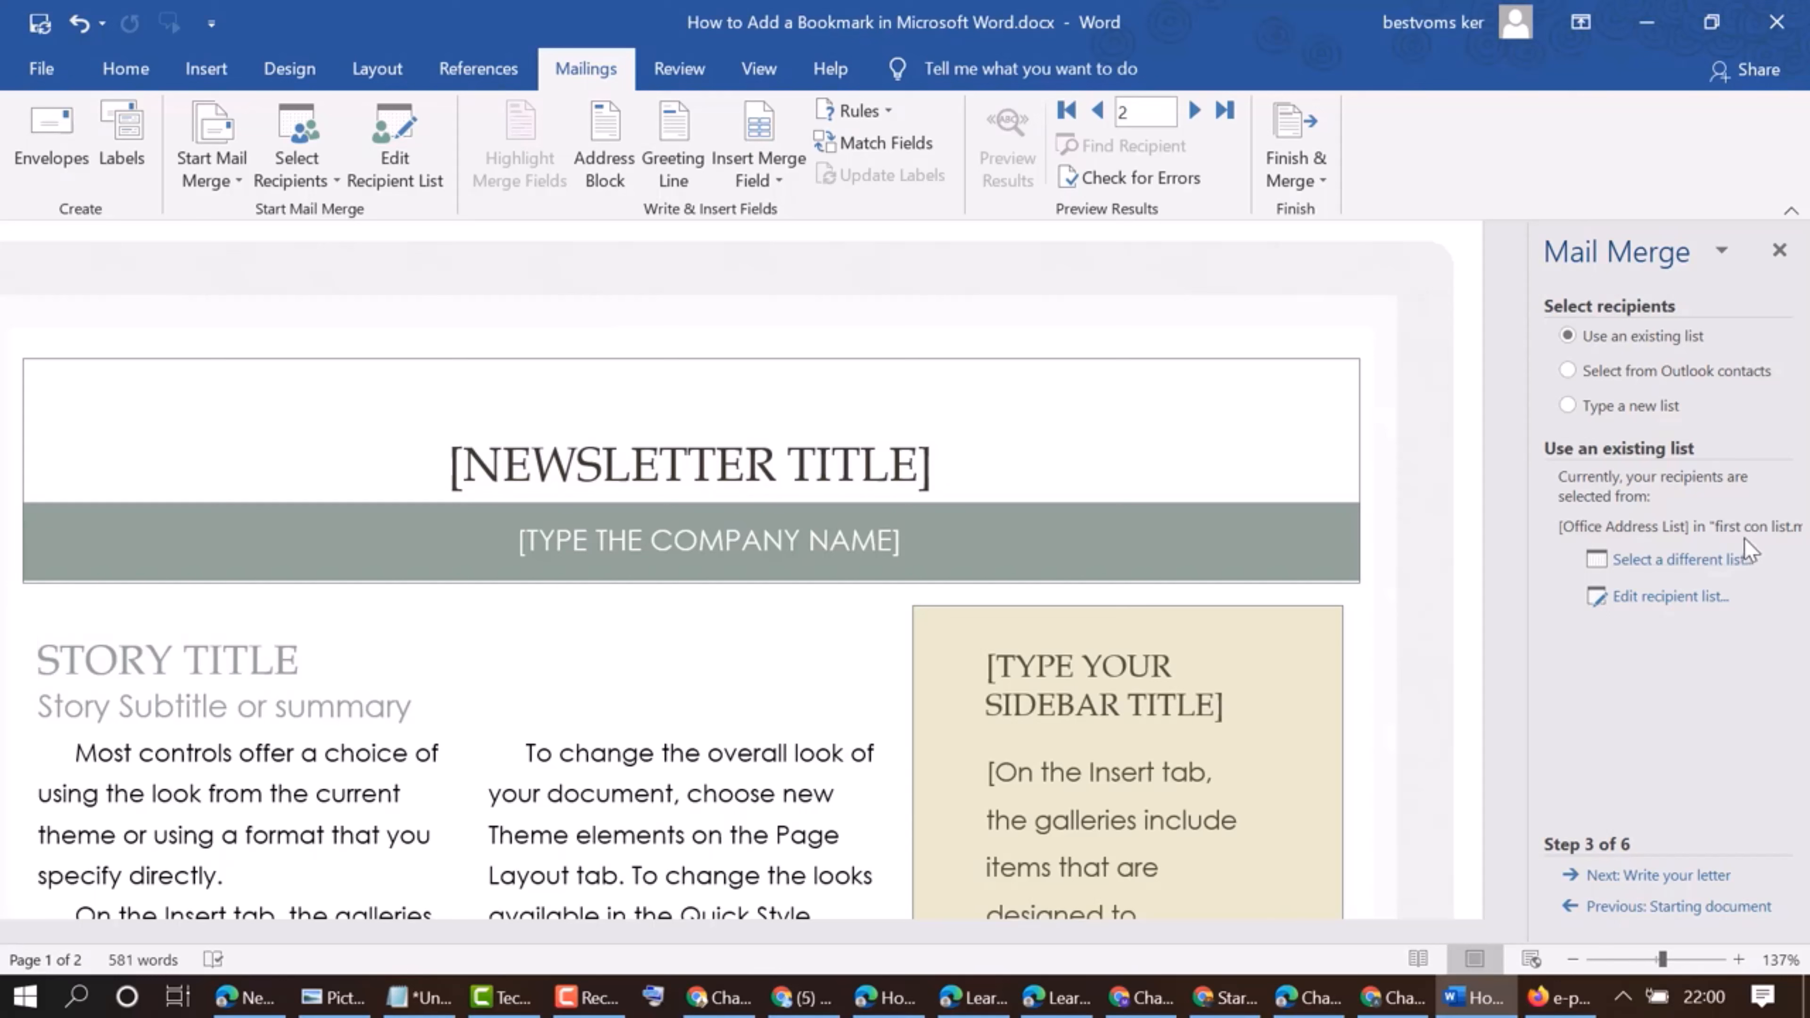
Proceed to the letter-writing stage and review the newsletter down to its recipient name and address area
{"action": "left_click", "coordinate": [1661, 882]}
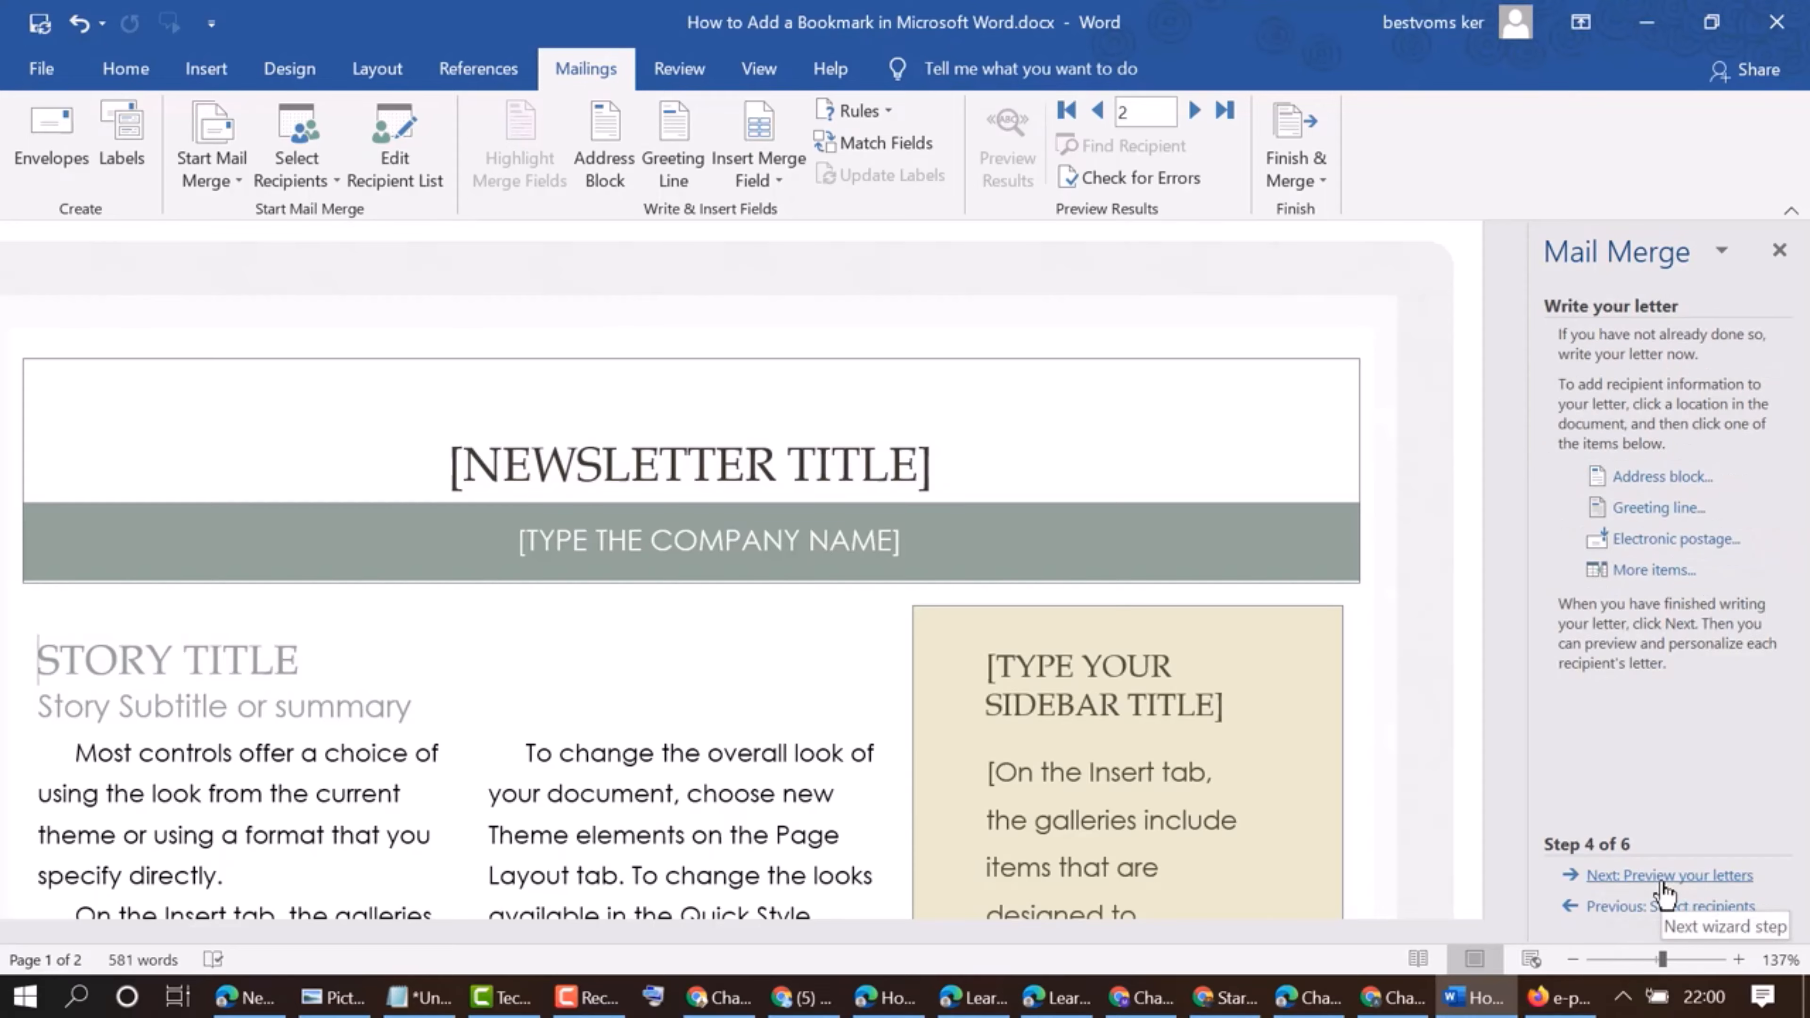
{"action": "scroll", "coordinate": [668, 456], "scroll_direction": "down", "scroll_amount": 8}
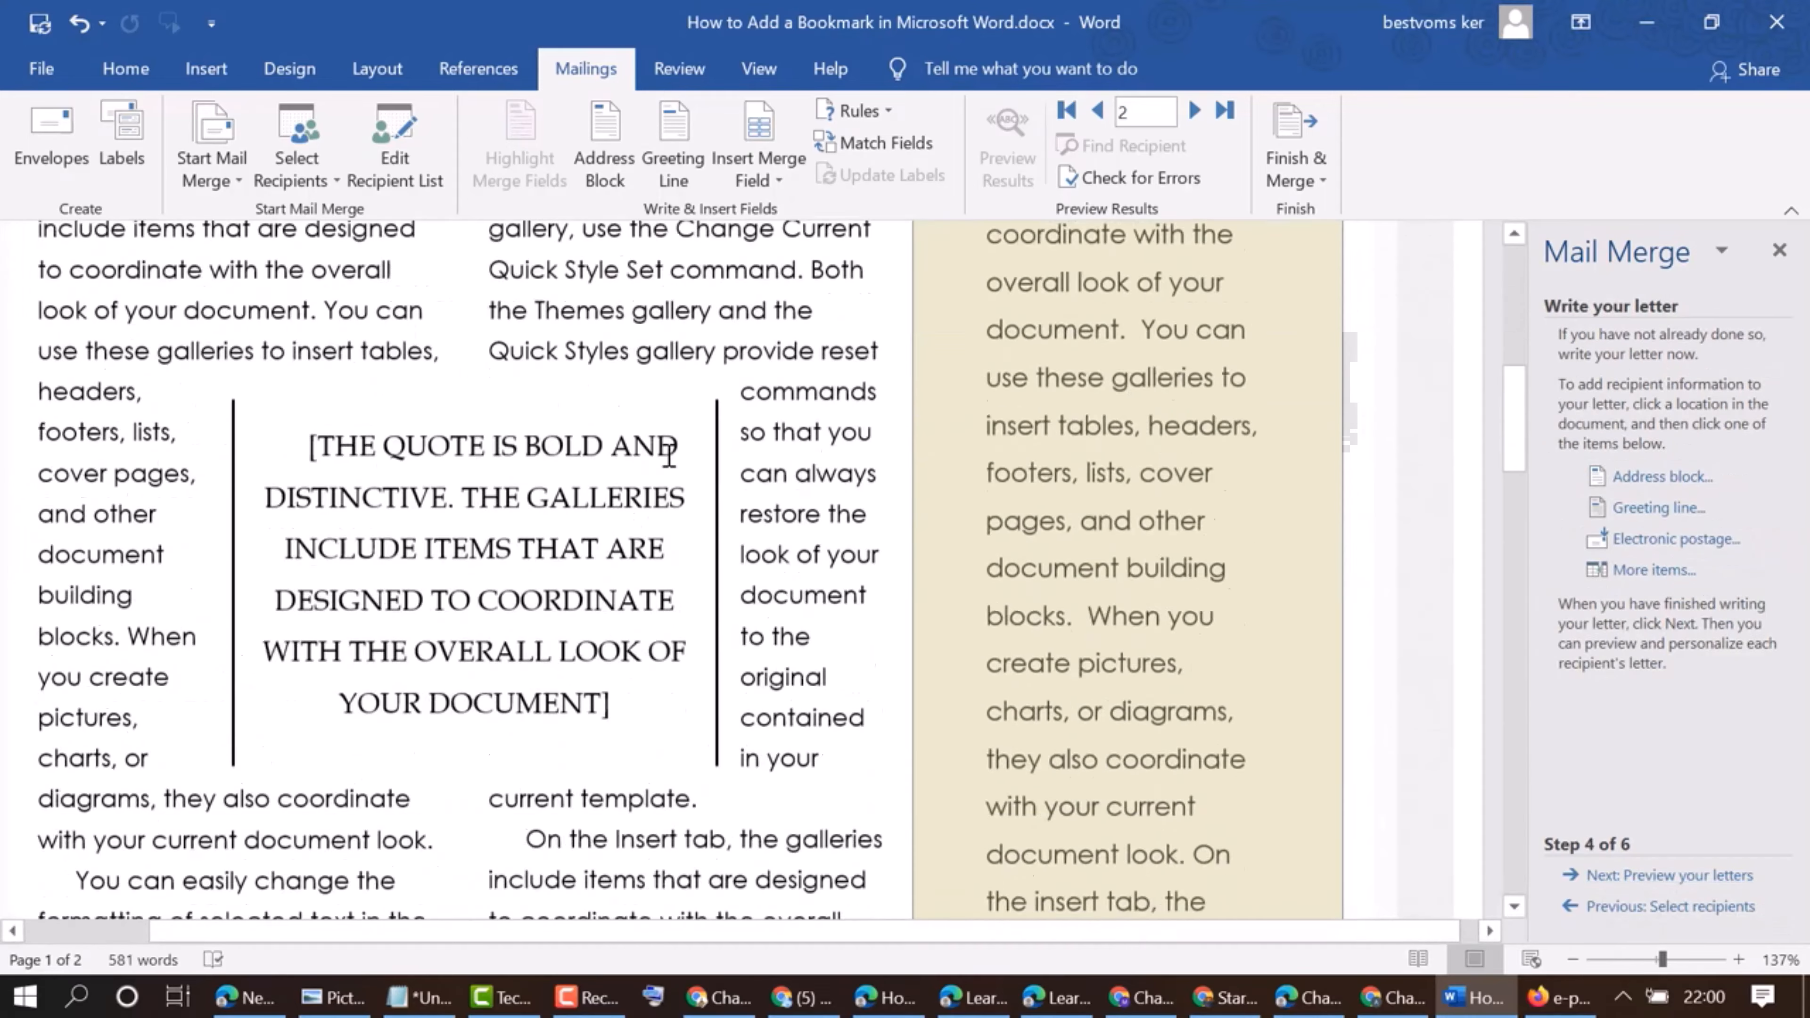
{"action": "scroll", "coordinate": [670, 454], "scroll_direction": "down", "scroll_amount": 15}
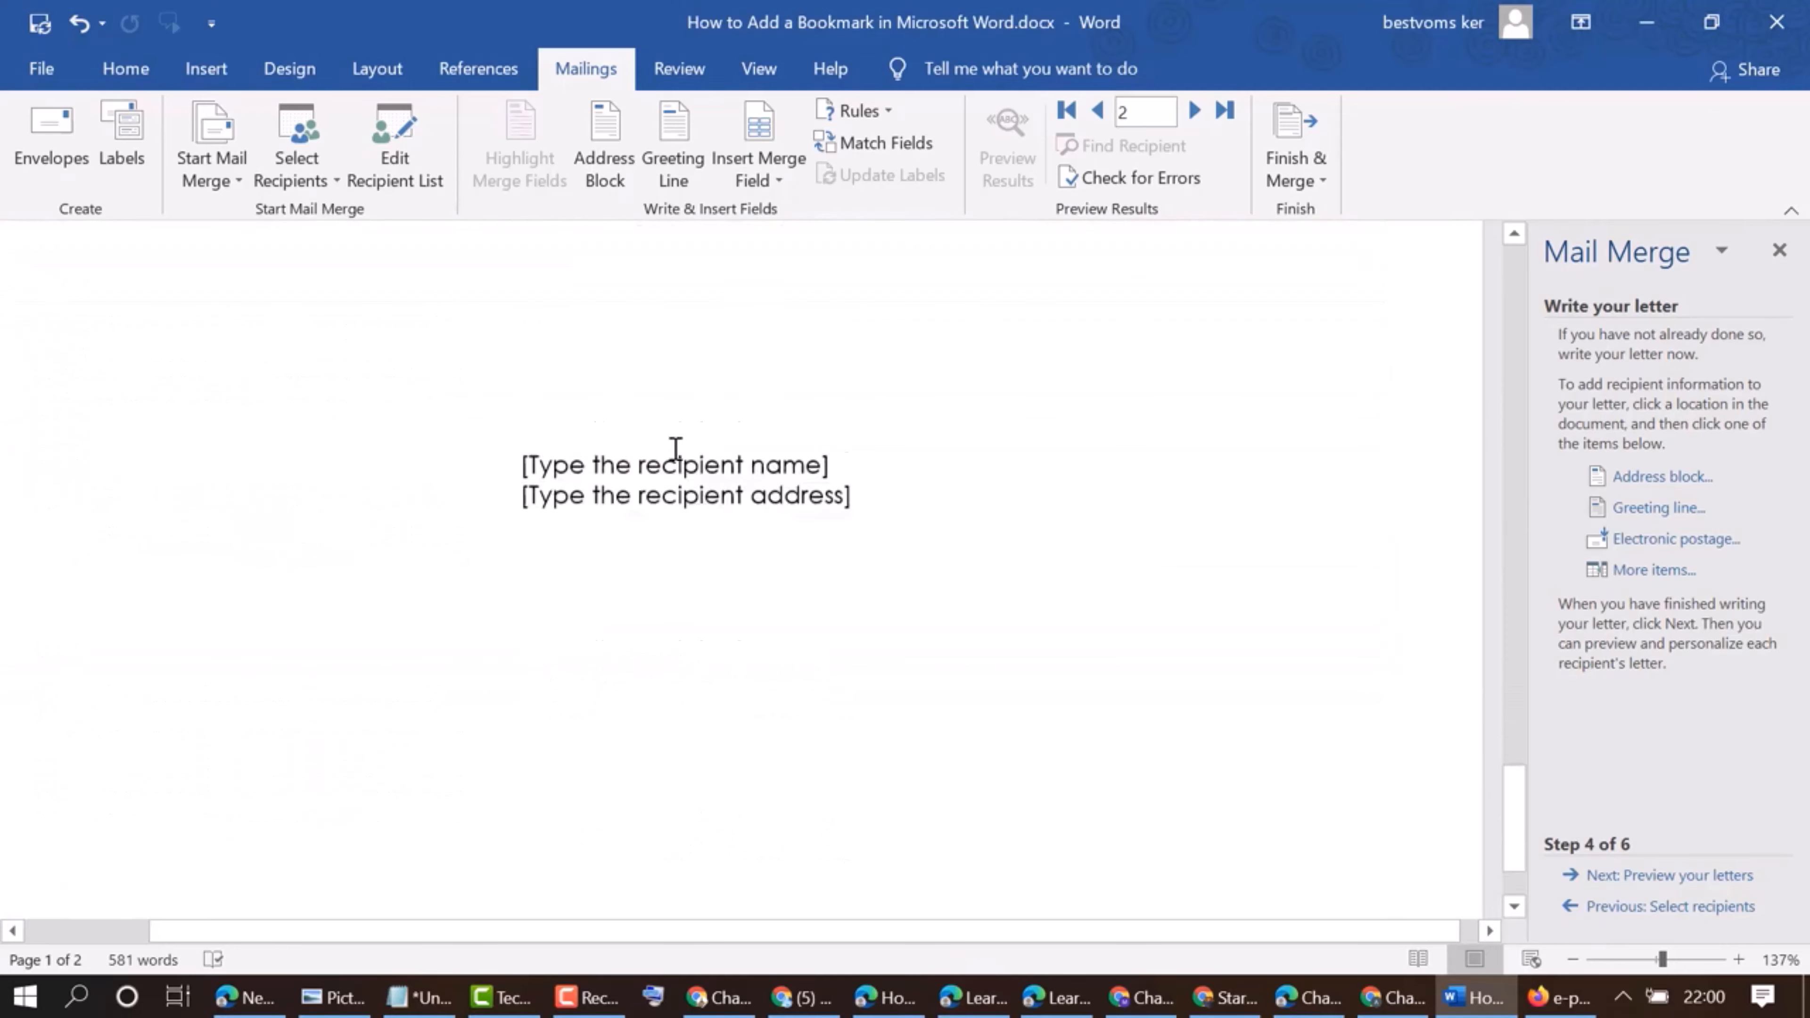
{"action": "scroll", "coordinate": [675, 450], "scroll_direction": "down", "scroll_amount": 2}
{"action": "scroll", "coordinate": [675, 442], "scroll_direction": "up", "scroll_amount": 6}
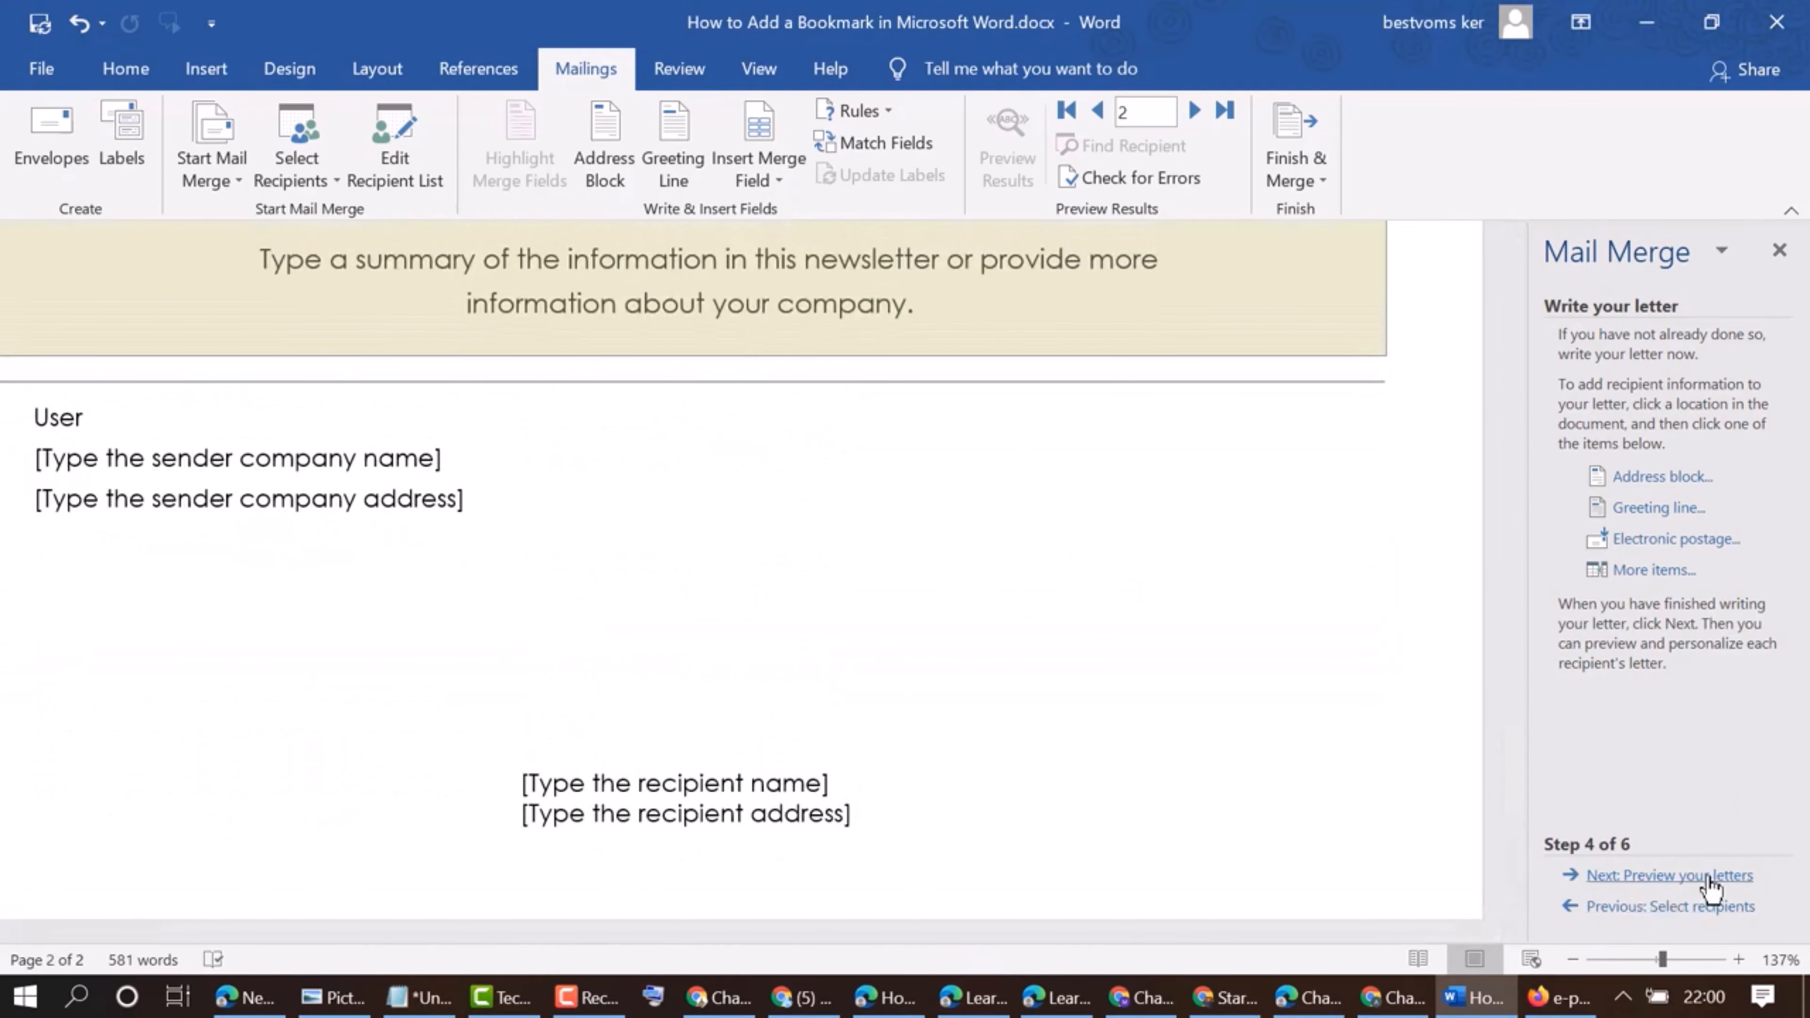
Preview the merged letters and proceed to the wizard's merge completion stage
{"action": "left_click", "coordinate": [1633, 884]}
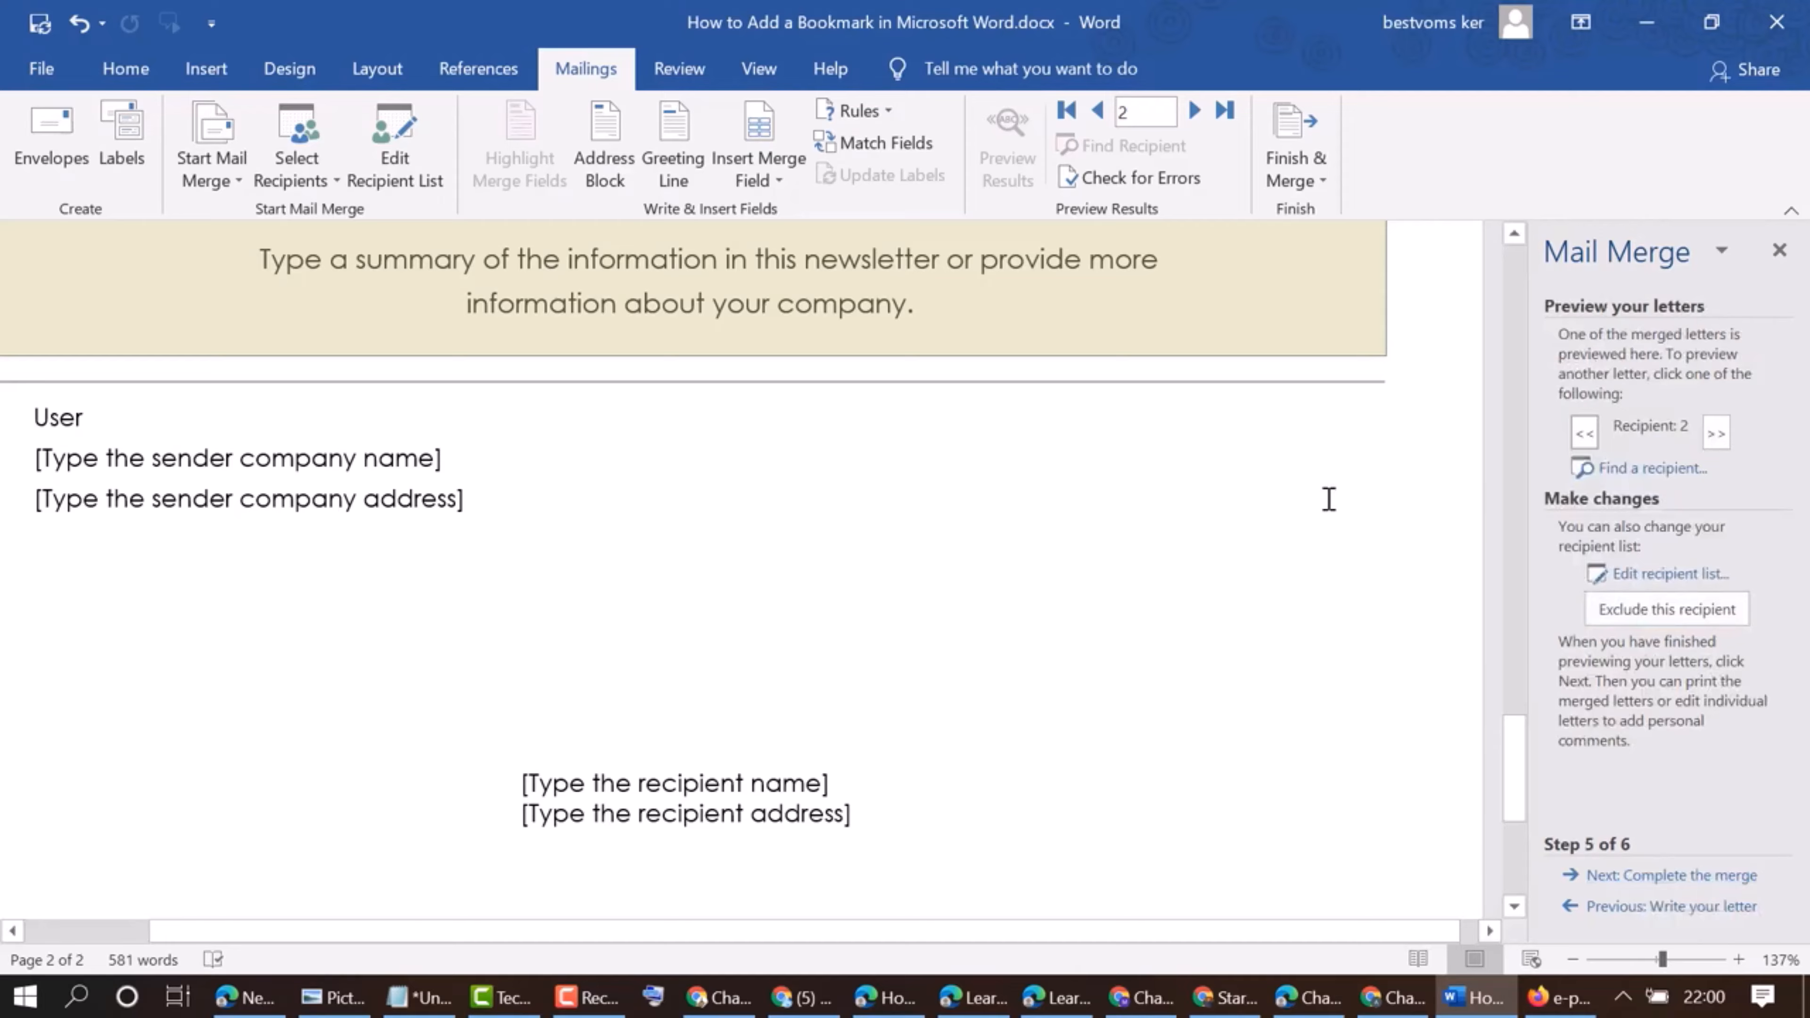
{"action": "scroll", "coordinate": [1330, 501], "scroll_direction": "up", "scroll_amount": 15}
{"action": "scroll", "coordinate": [1328, 497], "scroll_direction": "up", "scroll_amount": 20}
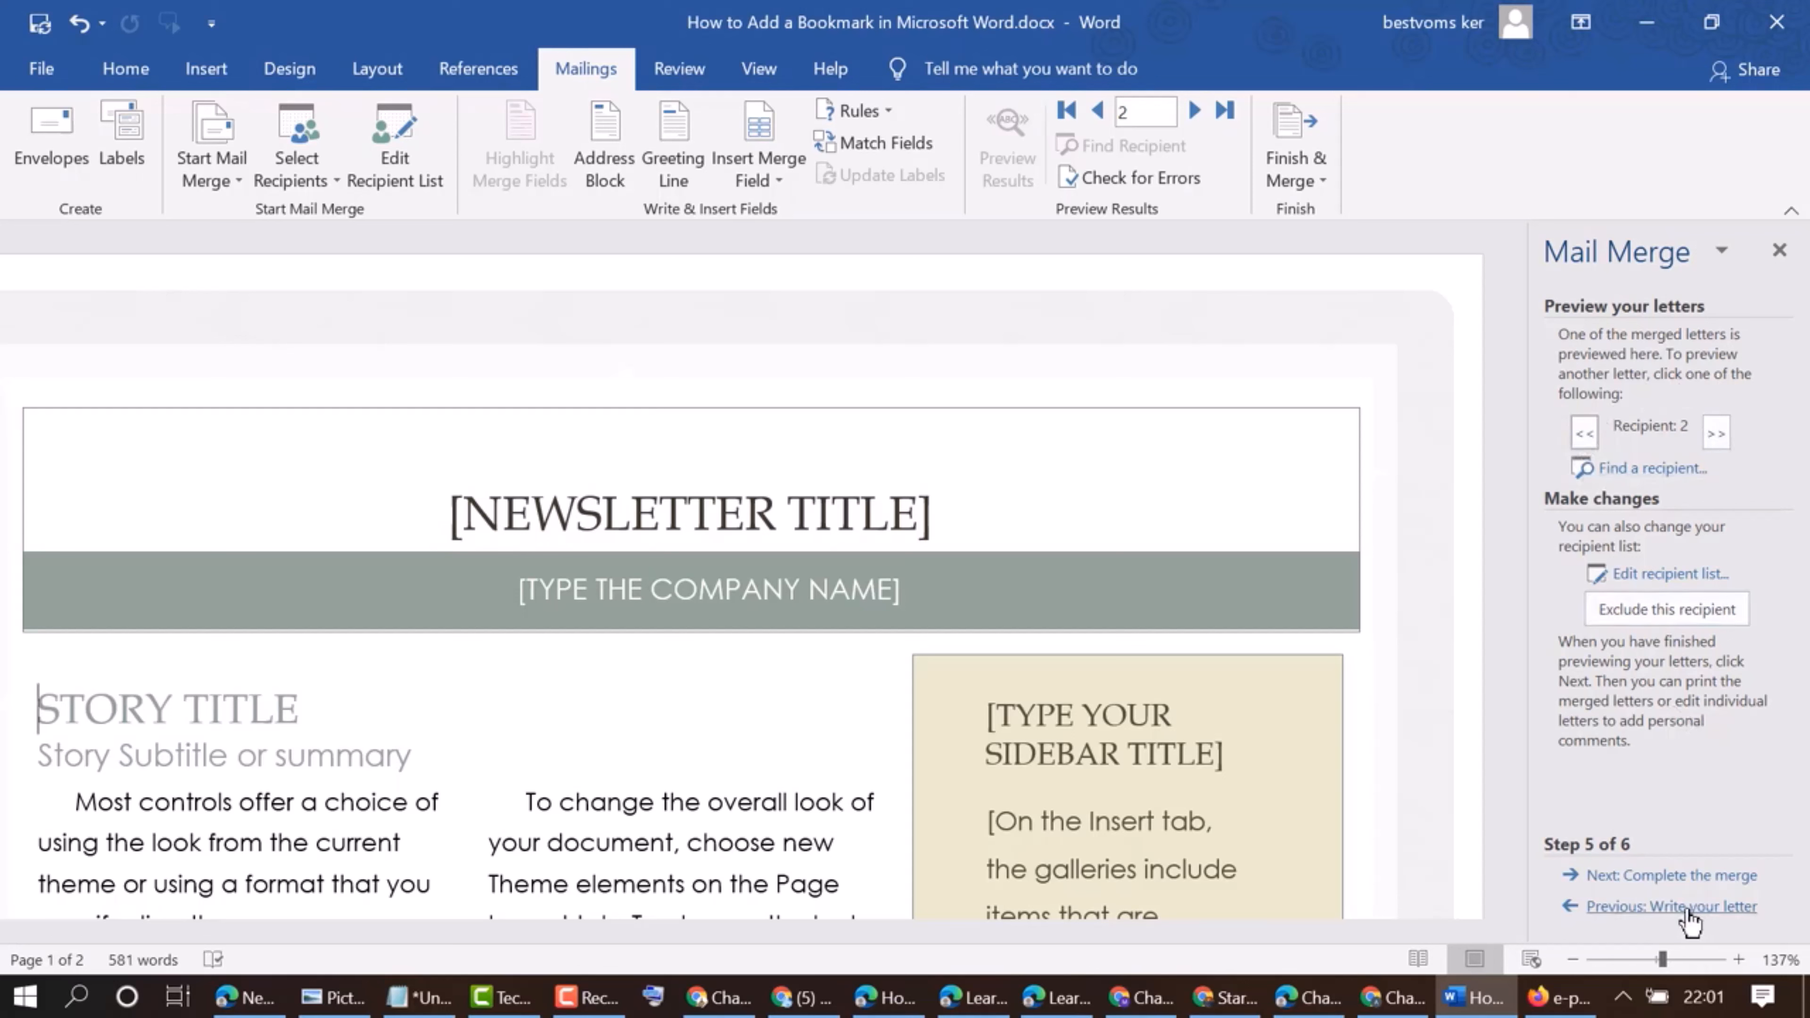
{"action": "left_click", "coordinate": [1672, 881]}
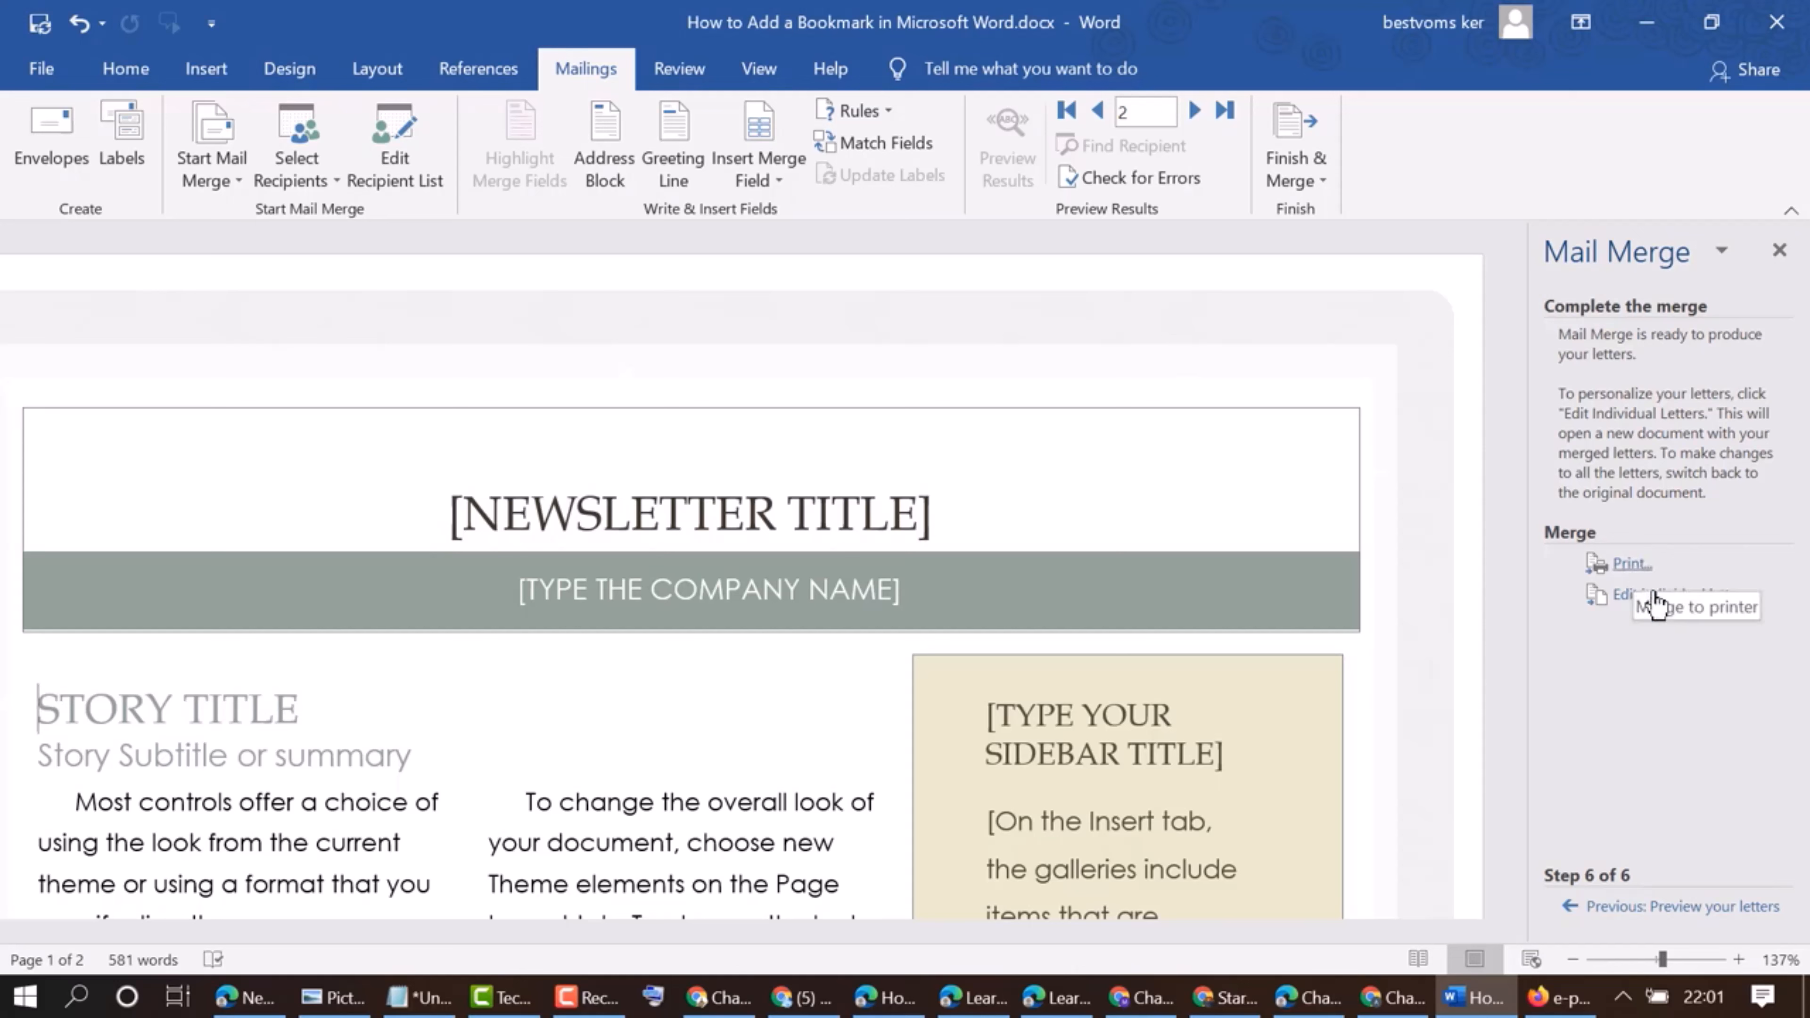
{"action": "left_click", "coordinate": [1628, 567]}
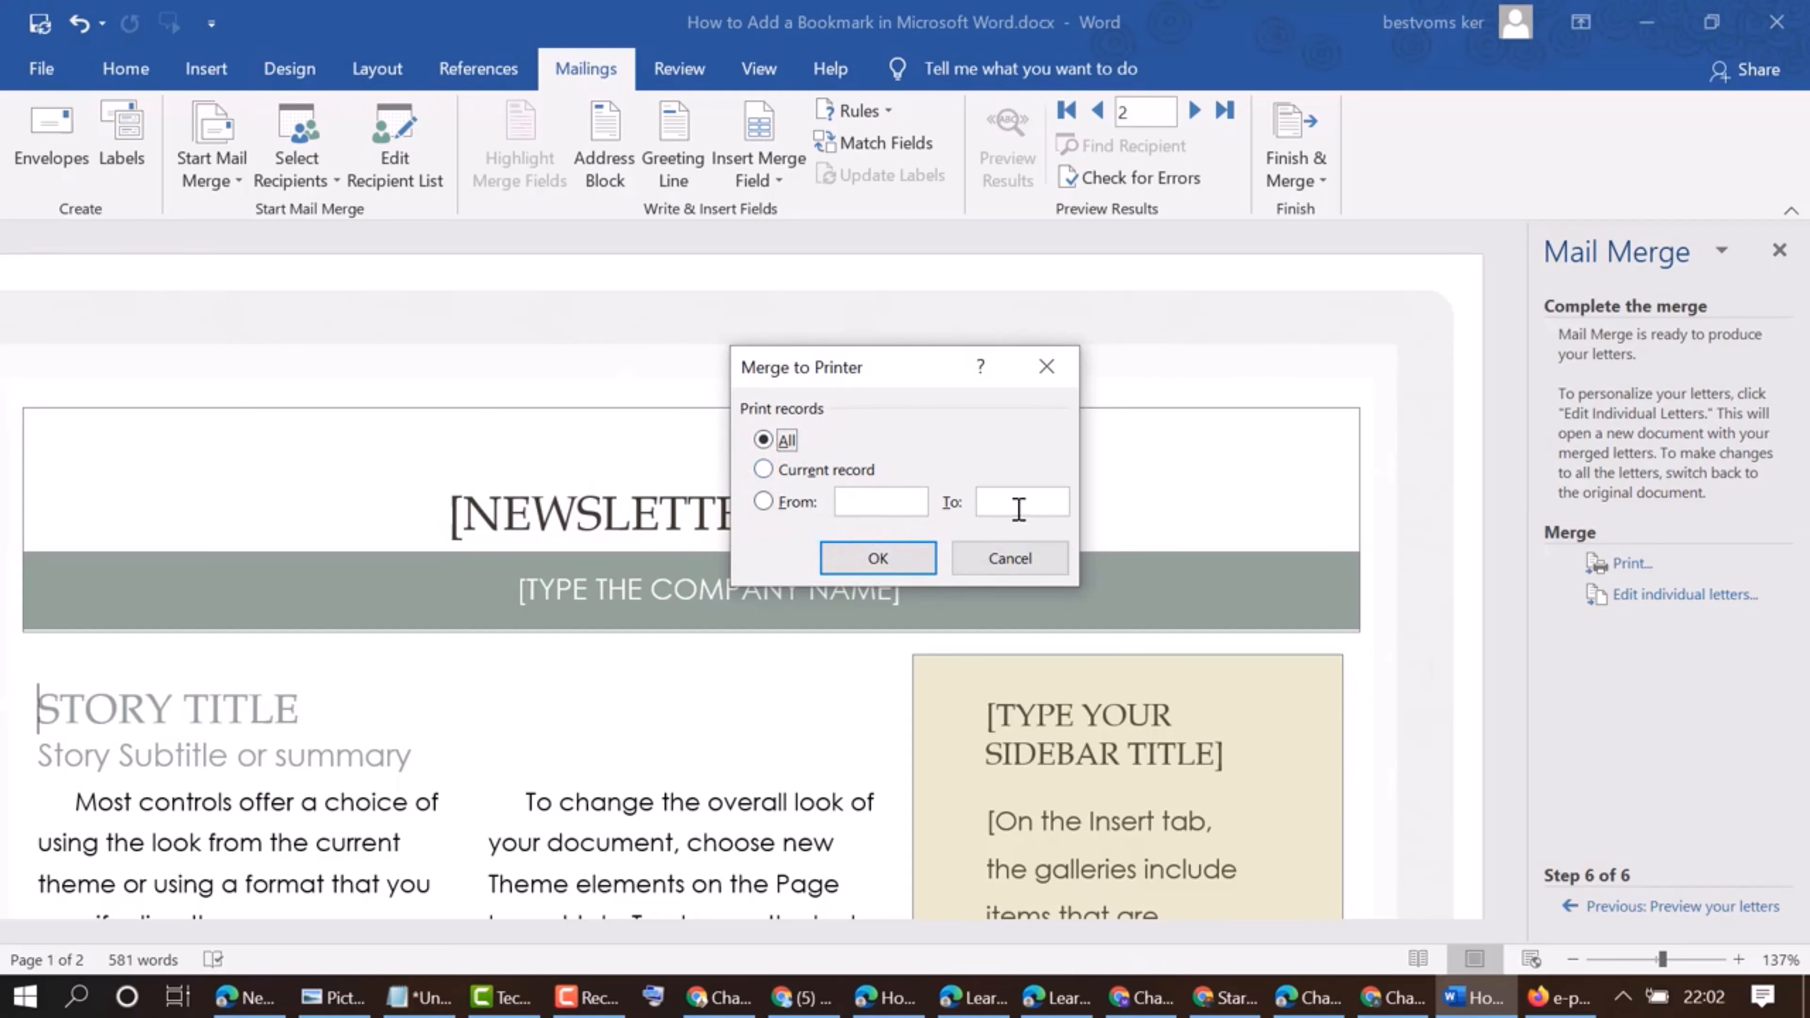
{"action": "left_click", "coordinate": [882, 569]}
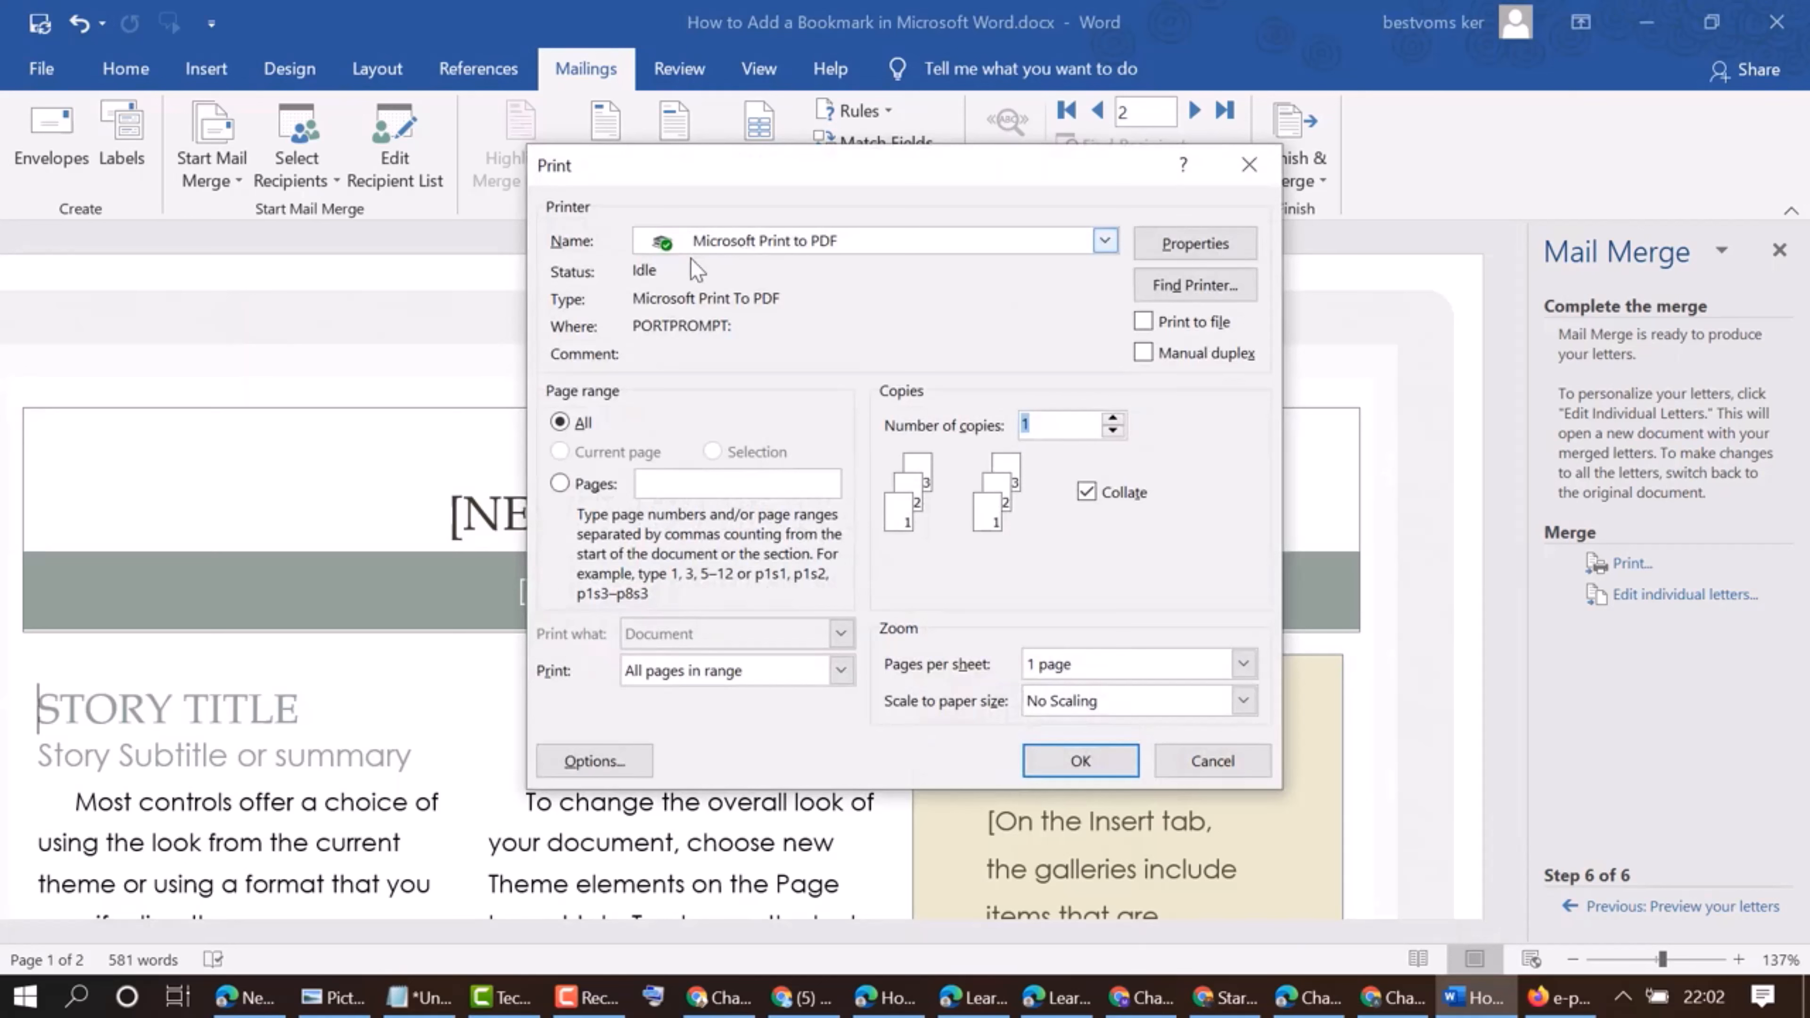
{"action": "left_click", "coordinate": [1105, 241]}
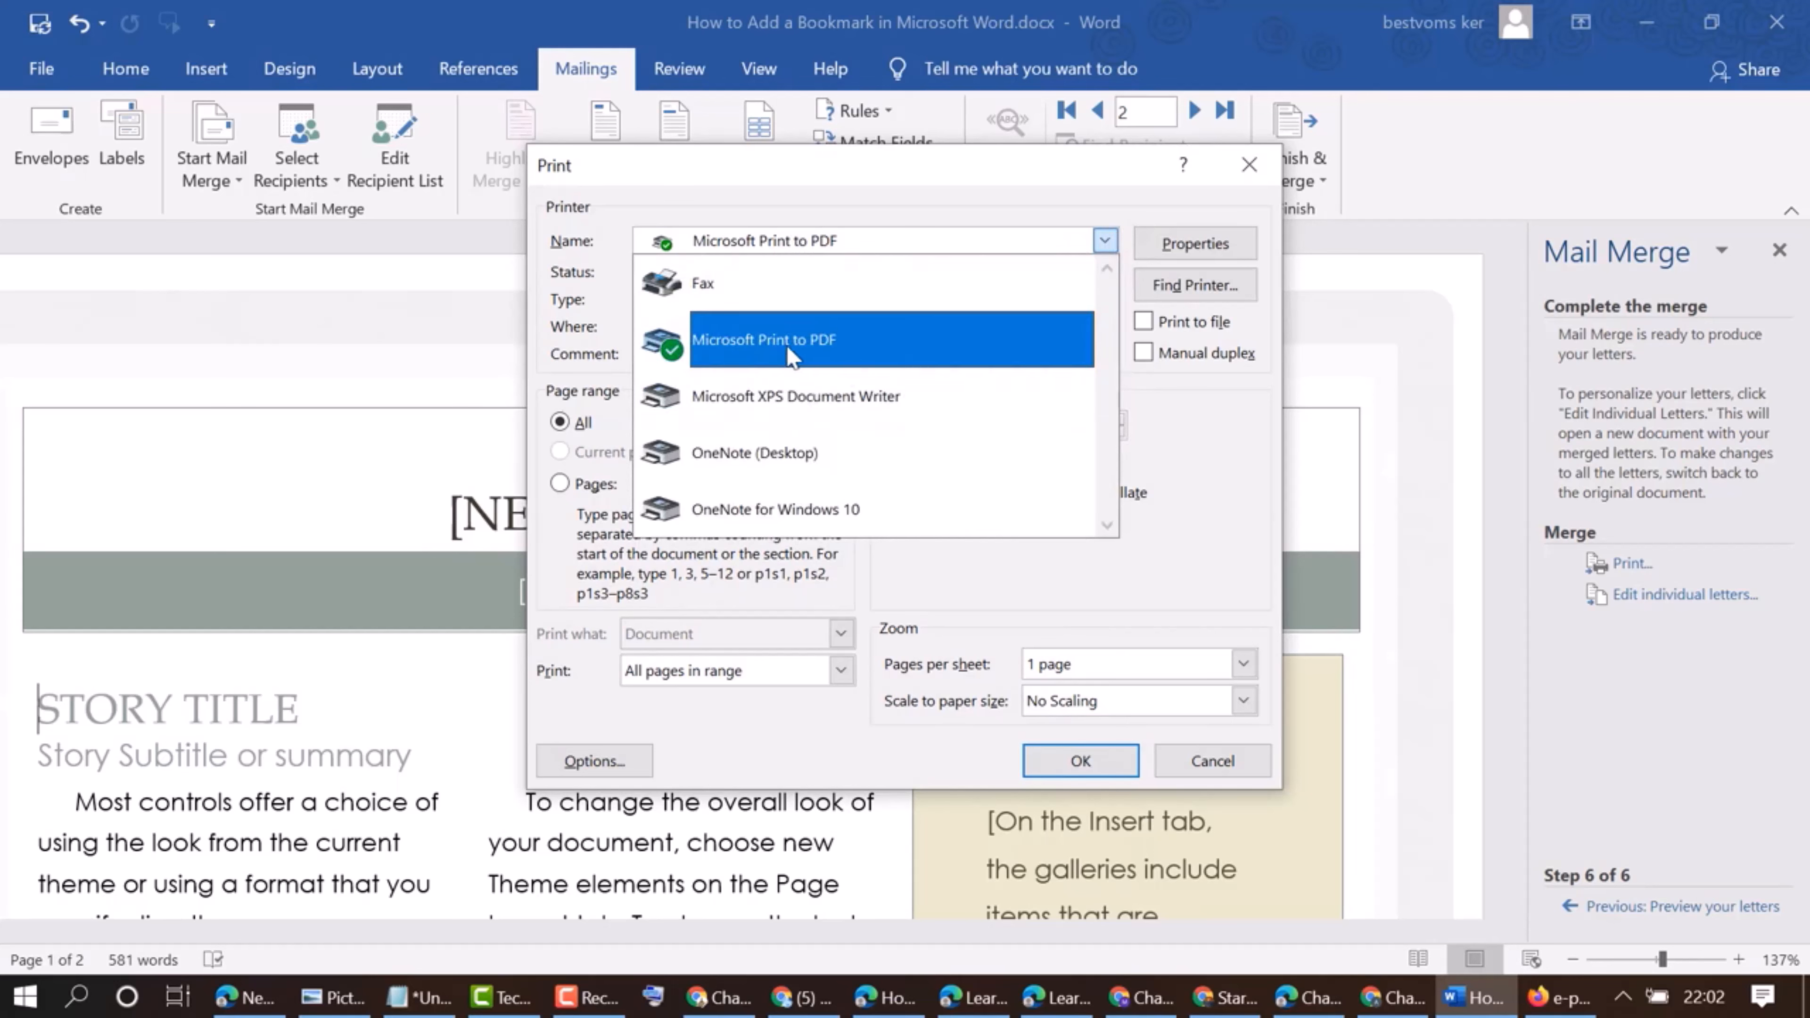
{"action": "left_click", "coordinate": [1188, 489]}
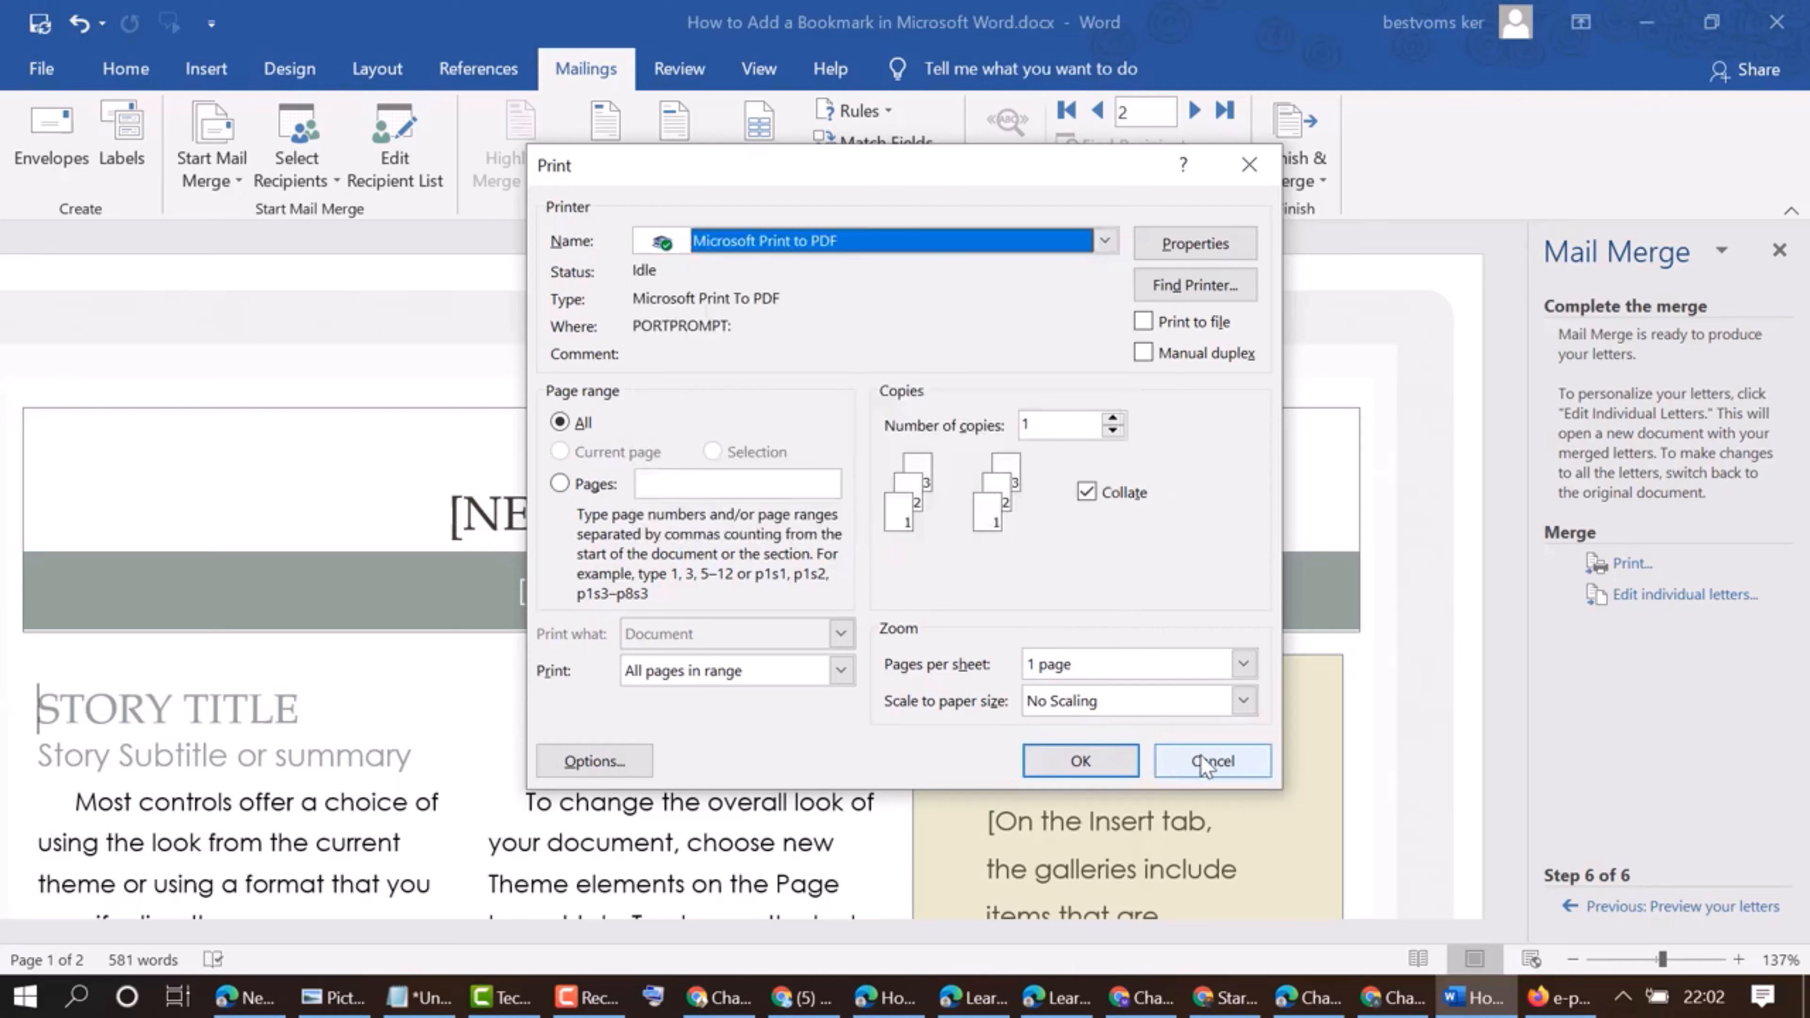
{"action": "left_click", "coordinate": [1184, 761]}
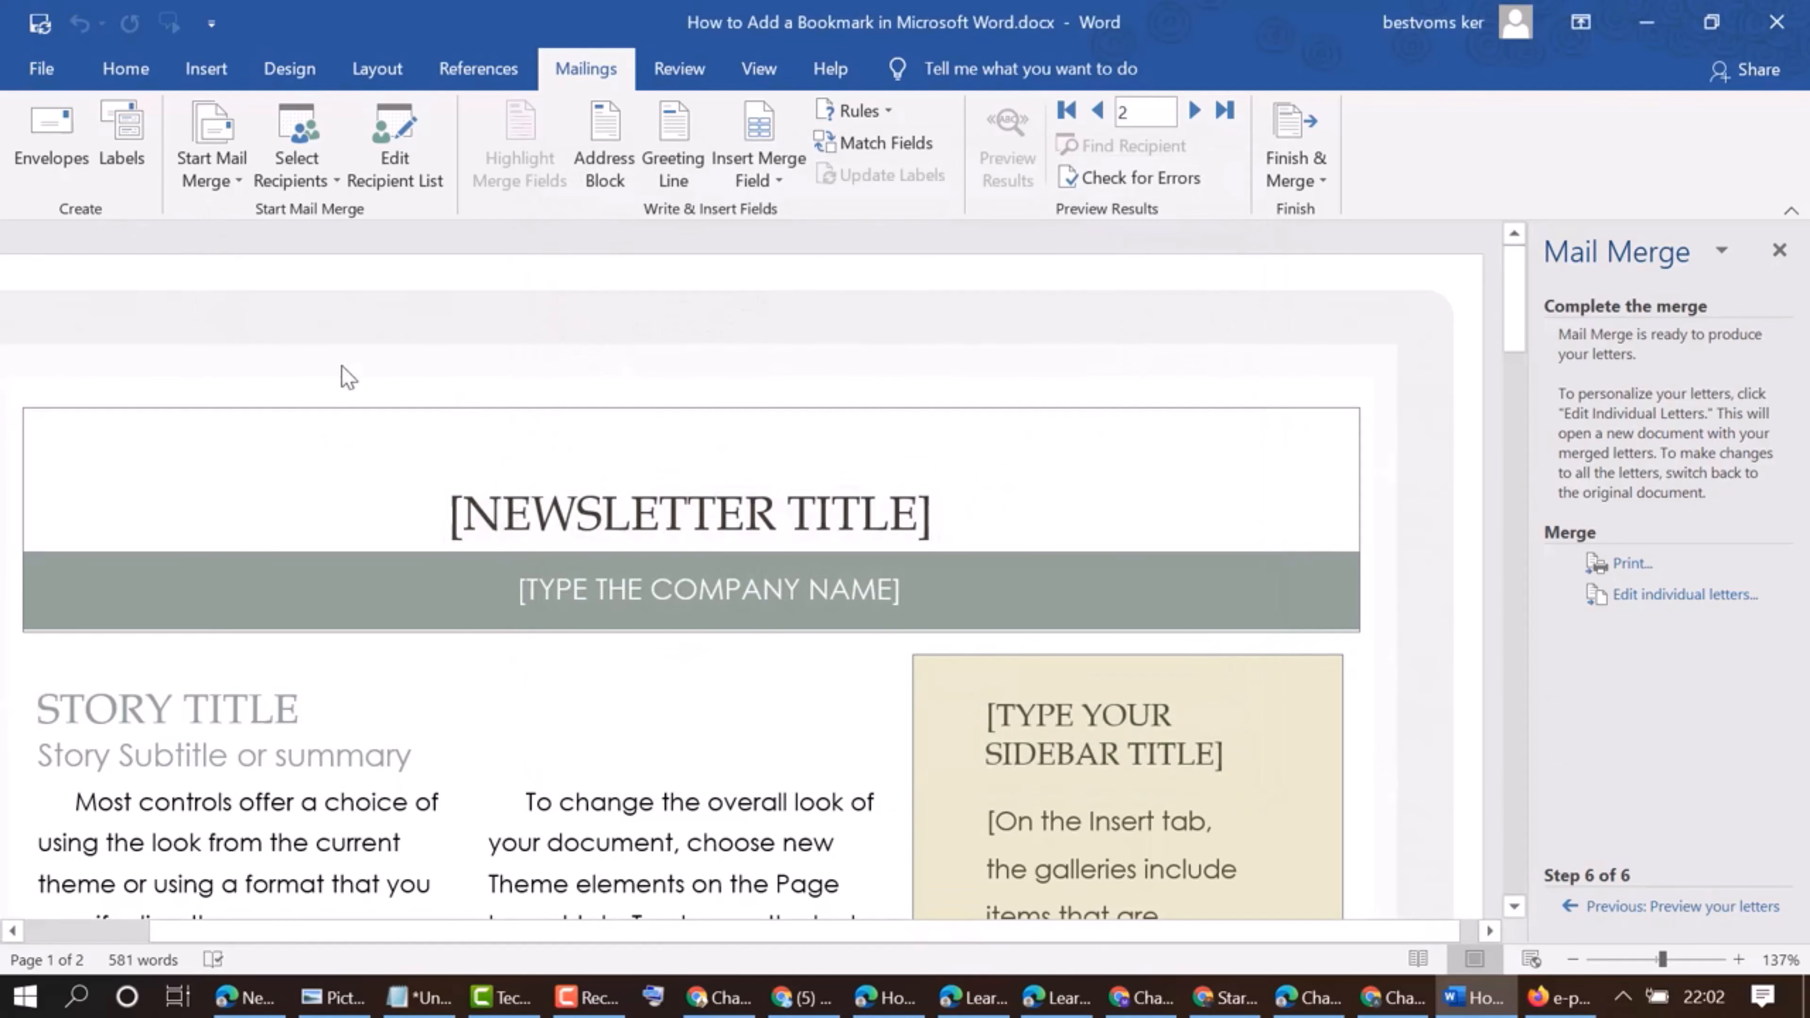
Change the mail merge document type to E-mail Messages
{"action": "scroll", "coordinate": [342, 375], "scroll_direction": "down", "scroll_amount": 7}
{"action": "left_click", "coordinate": [213, 161]}
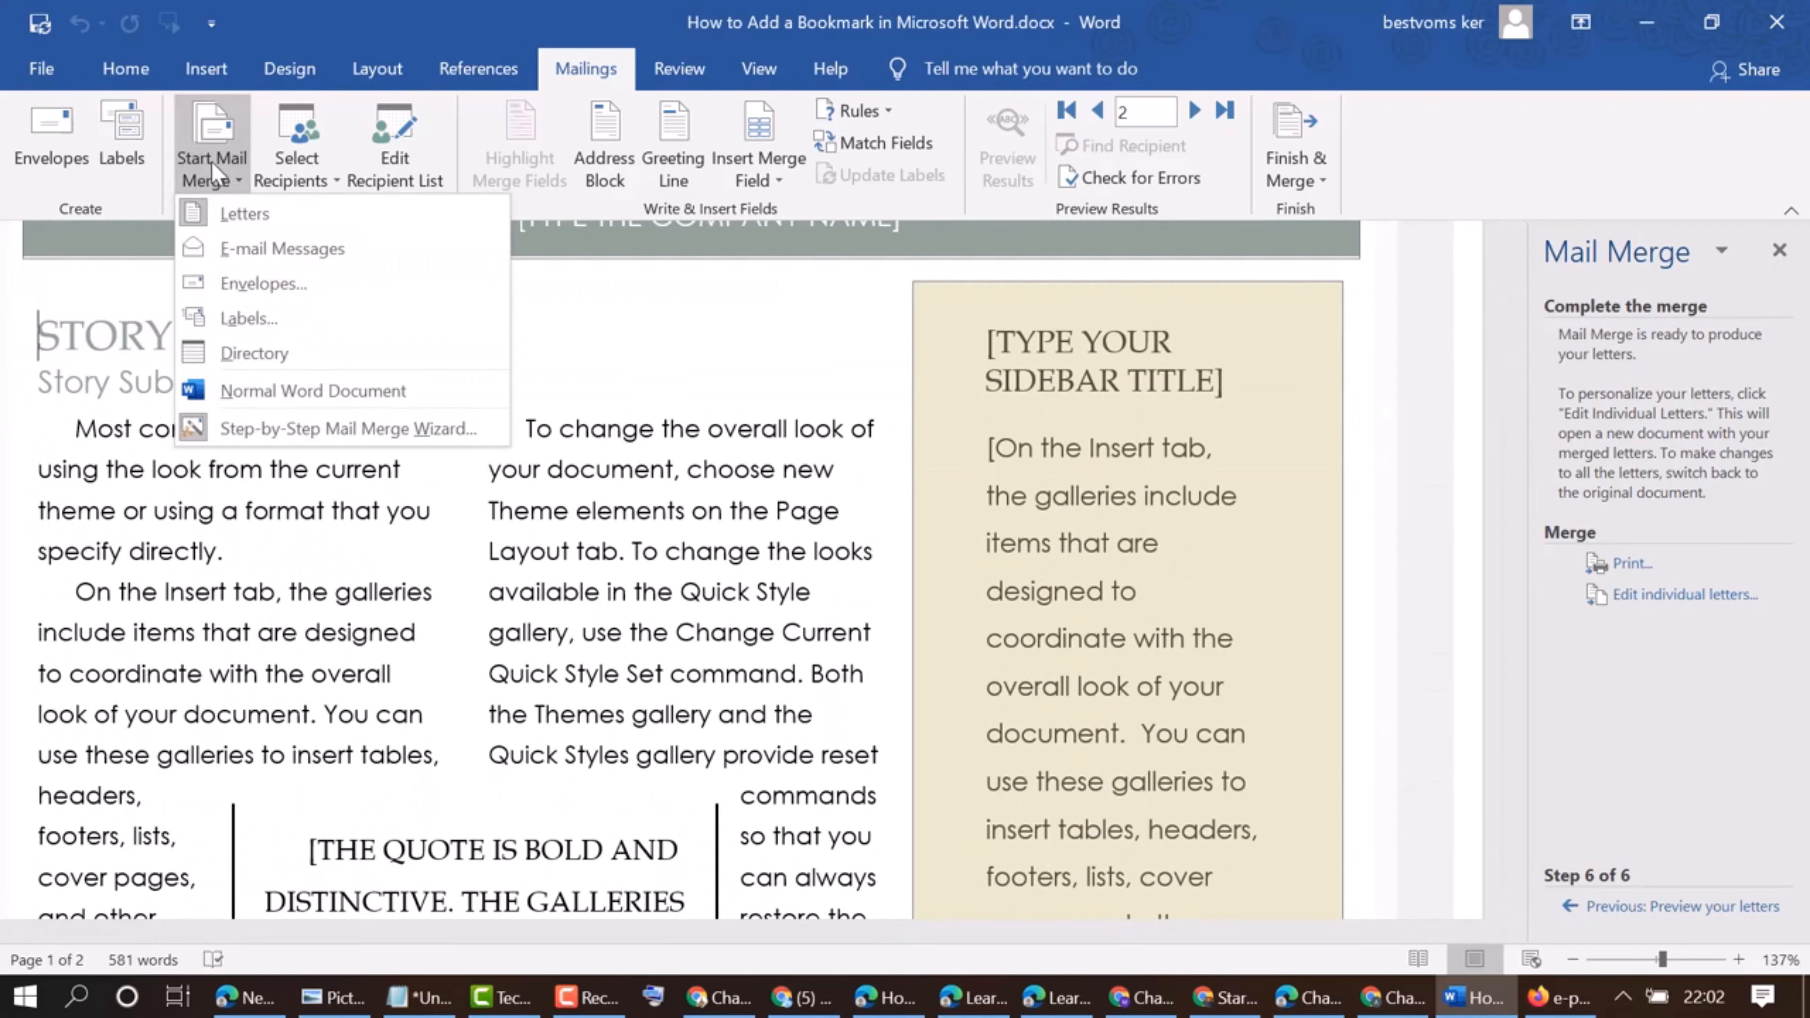
{"action": "left_click", "coordinate": [246, 249]}
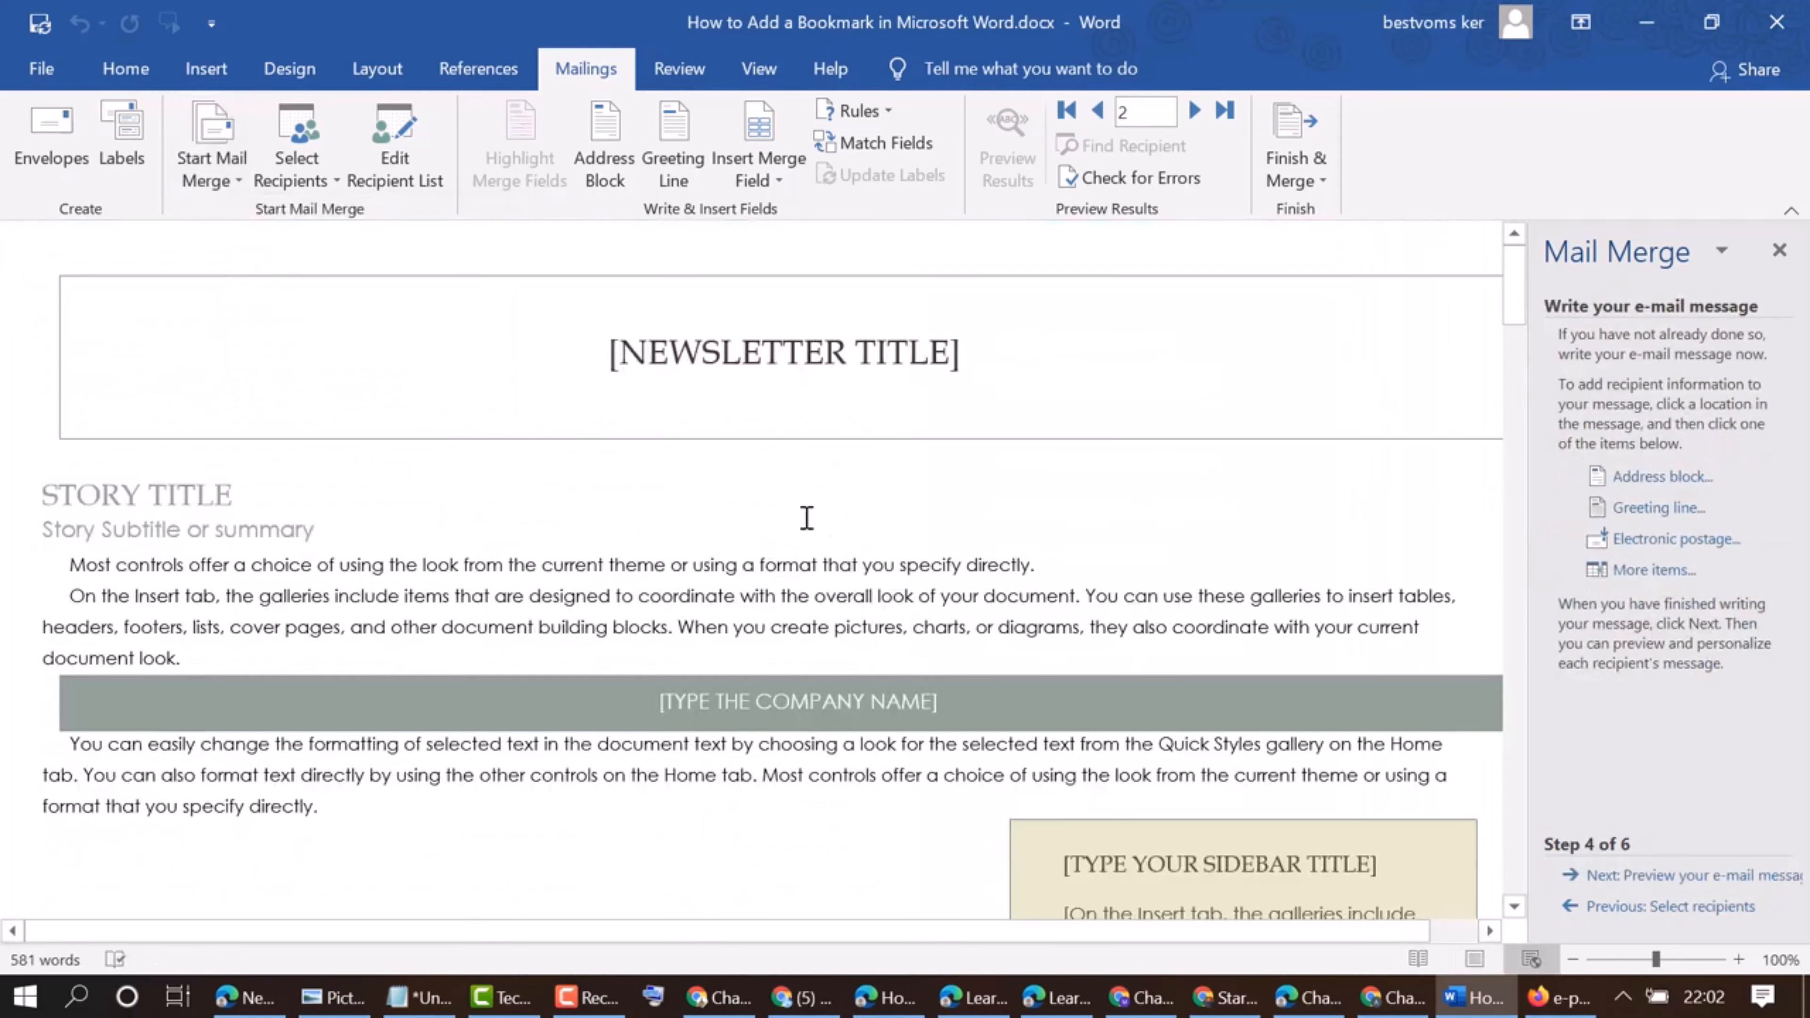
Advance the merge past the e-mail message writing and preview stages to the completion stage
{"action": "scroll", "coordinate": [797, 512], "scroll_direction": "down", "scroll_amount": 5}
{"action": "scroll", "coordinate": [797, 512], "scroll_direction": "down", "scroll_amount": 12}
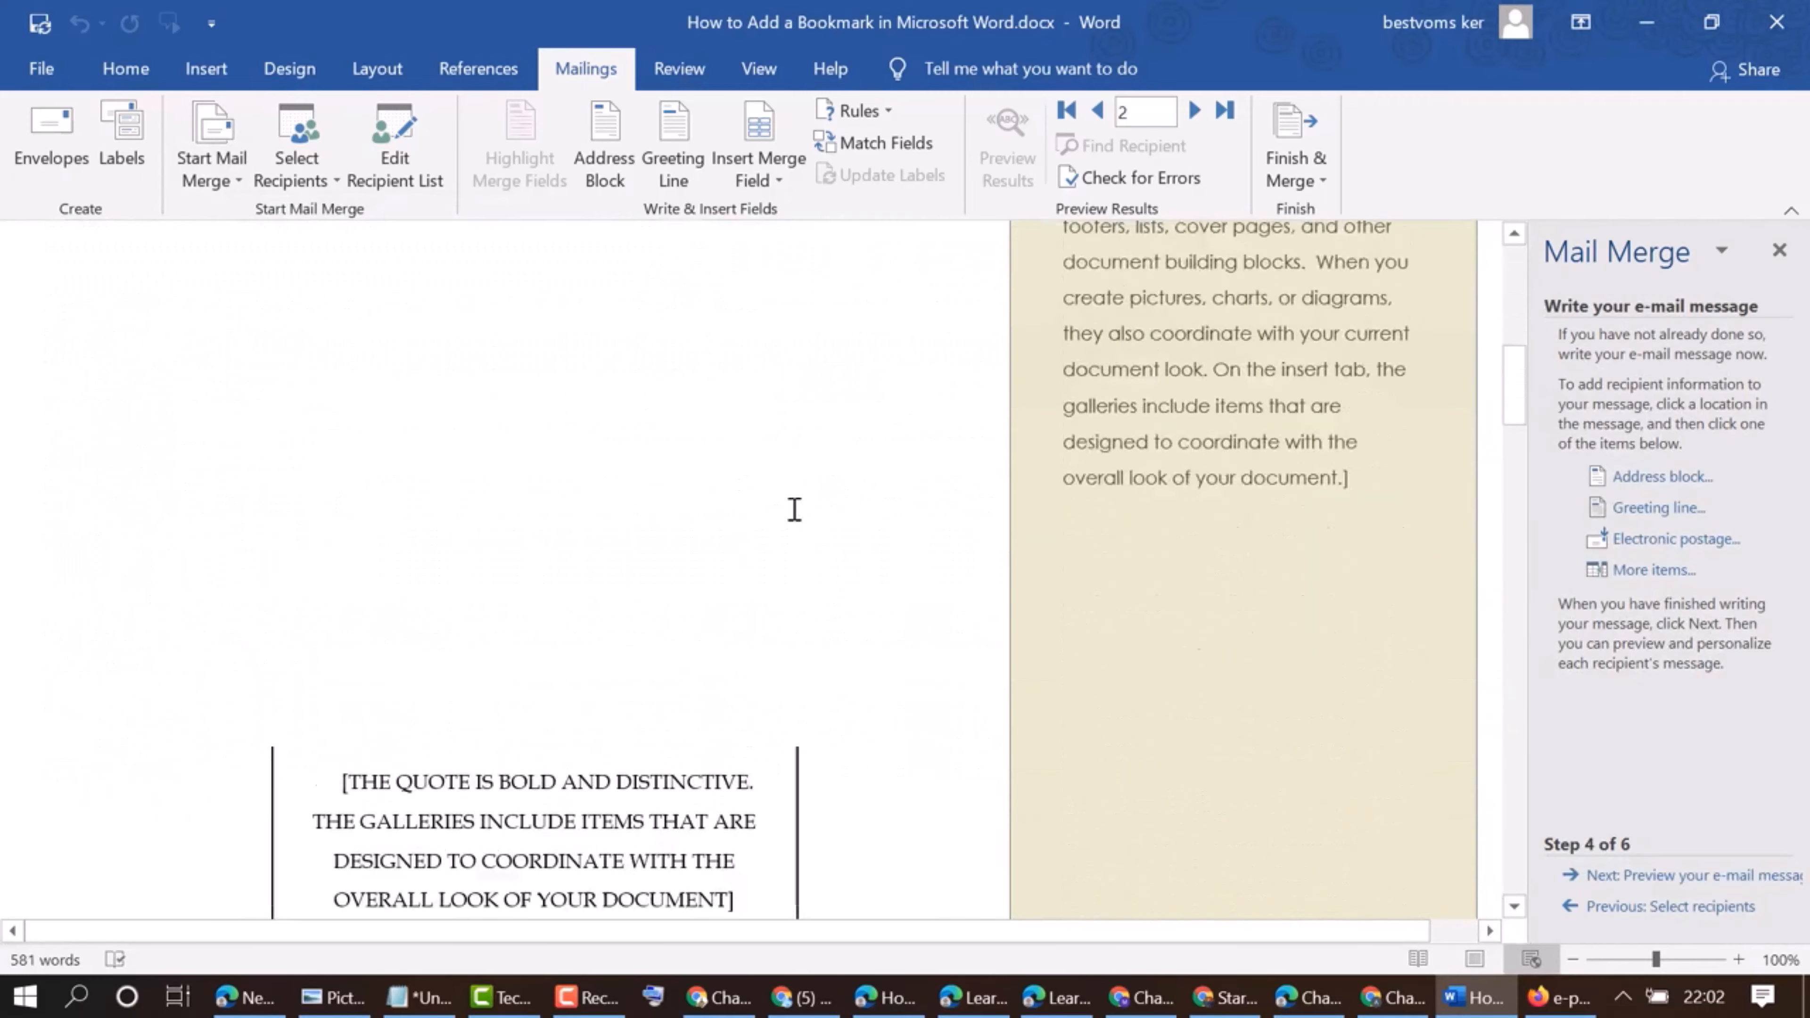
{"action": "left_click", "coordinate": [1649, 877]}
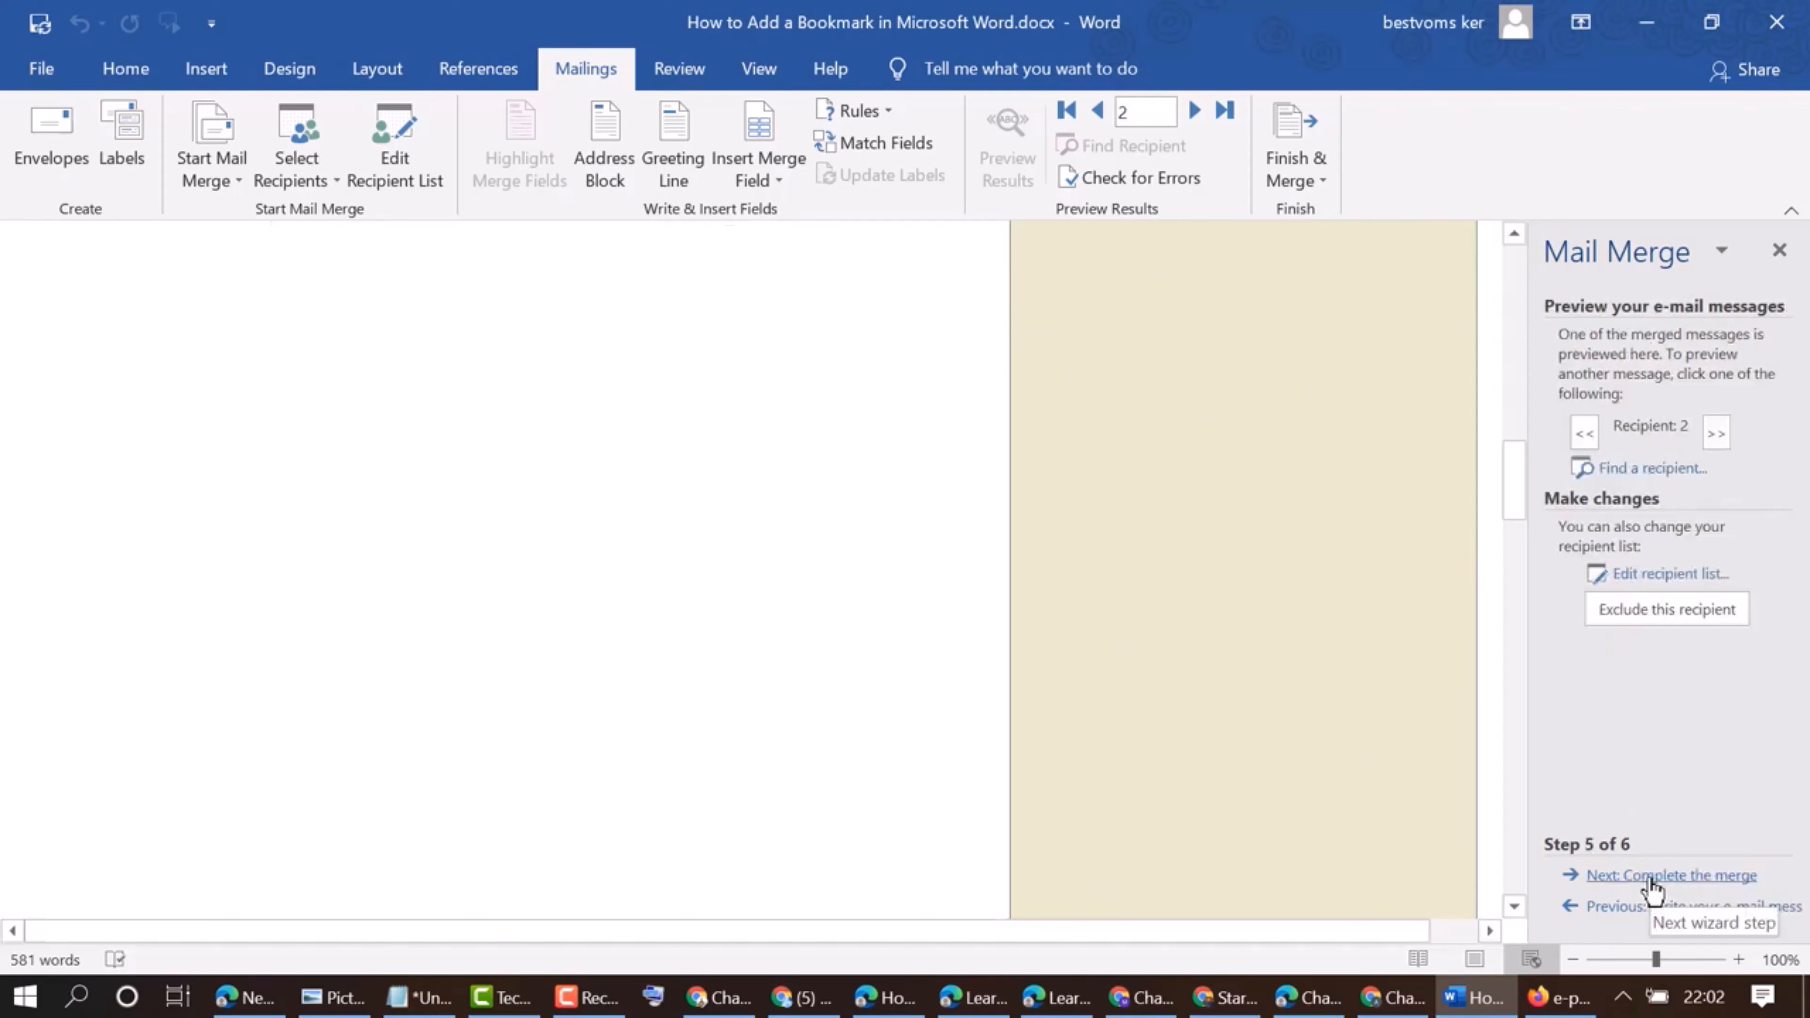
{"action": "left_click", "coordinate": [1649, 878]}
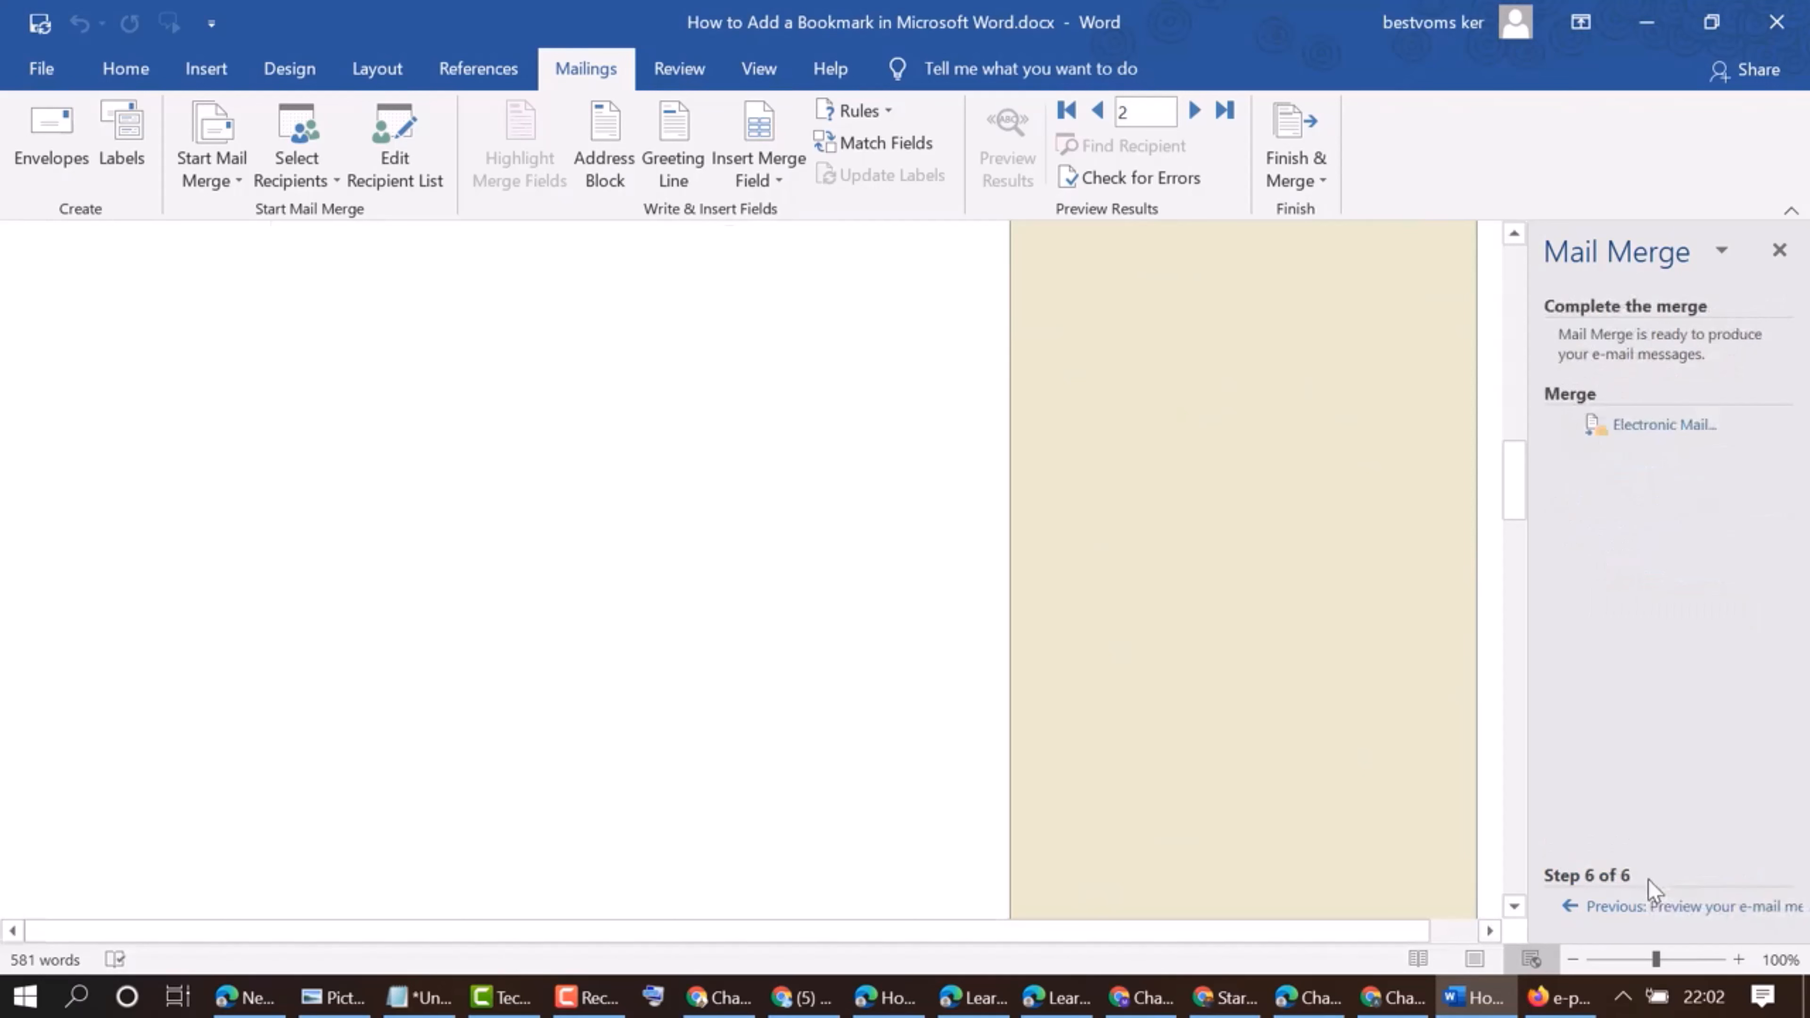
Start merging to electronic mail and set the message's To field to First_Name
{"action": "left_click", "coordinate": [1647, 426]}
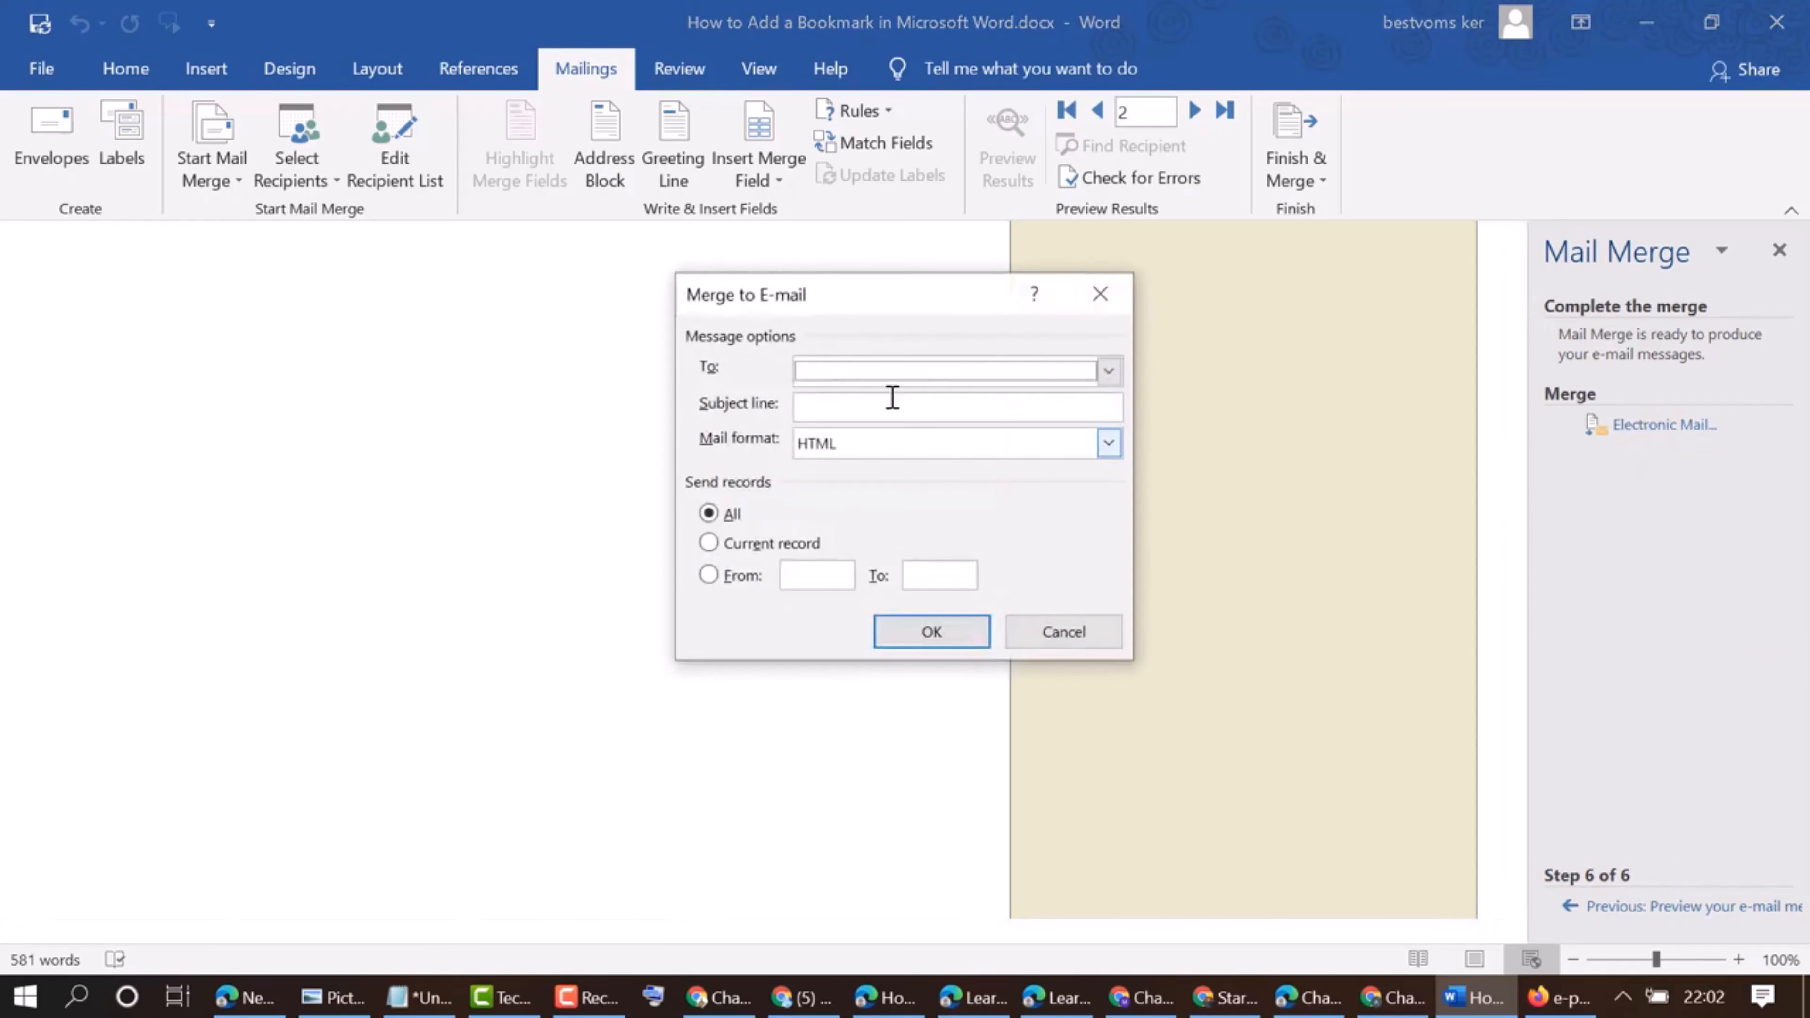
{"action": "left_click", "coordinate": [857, 374]}
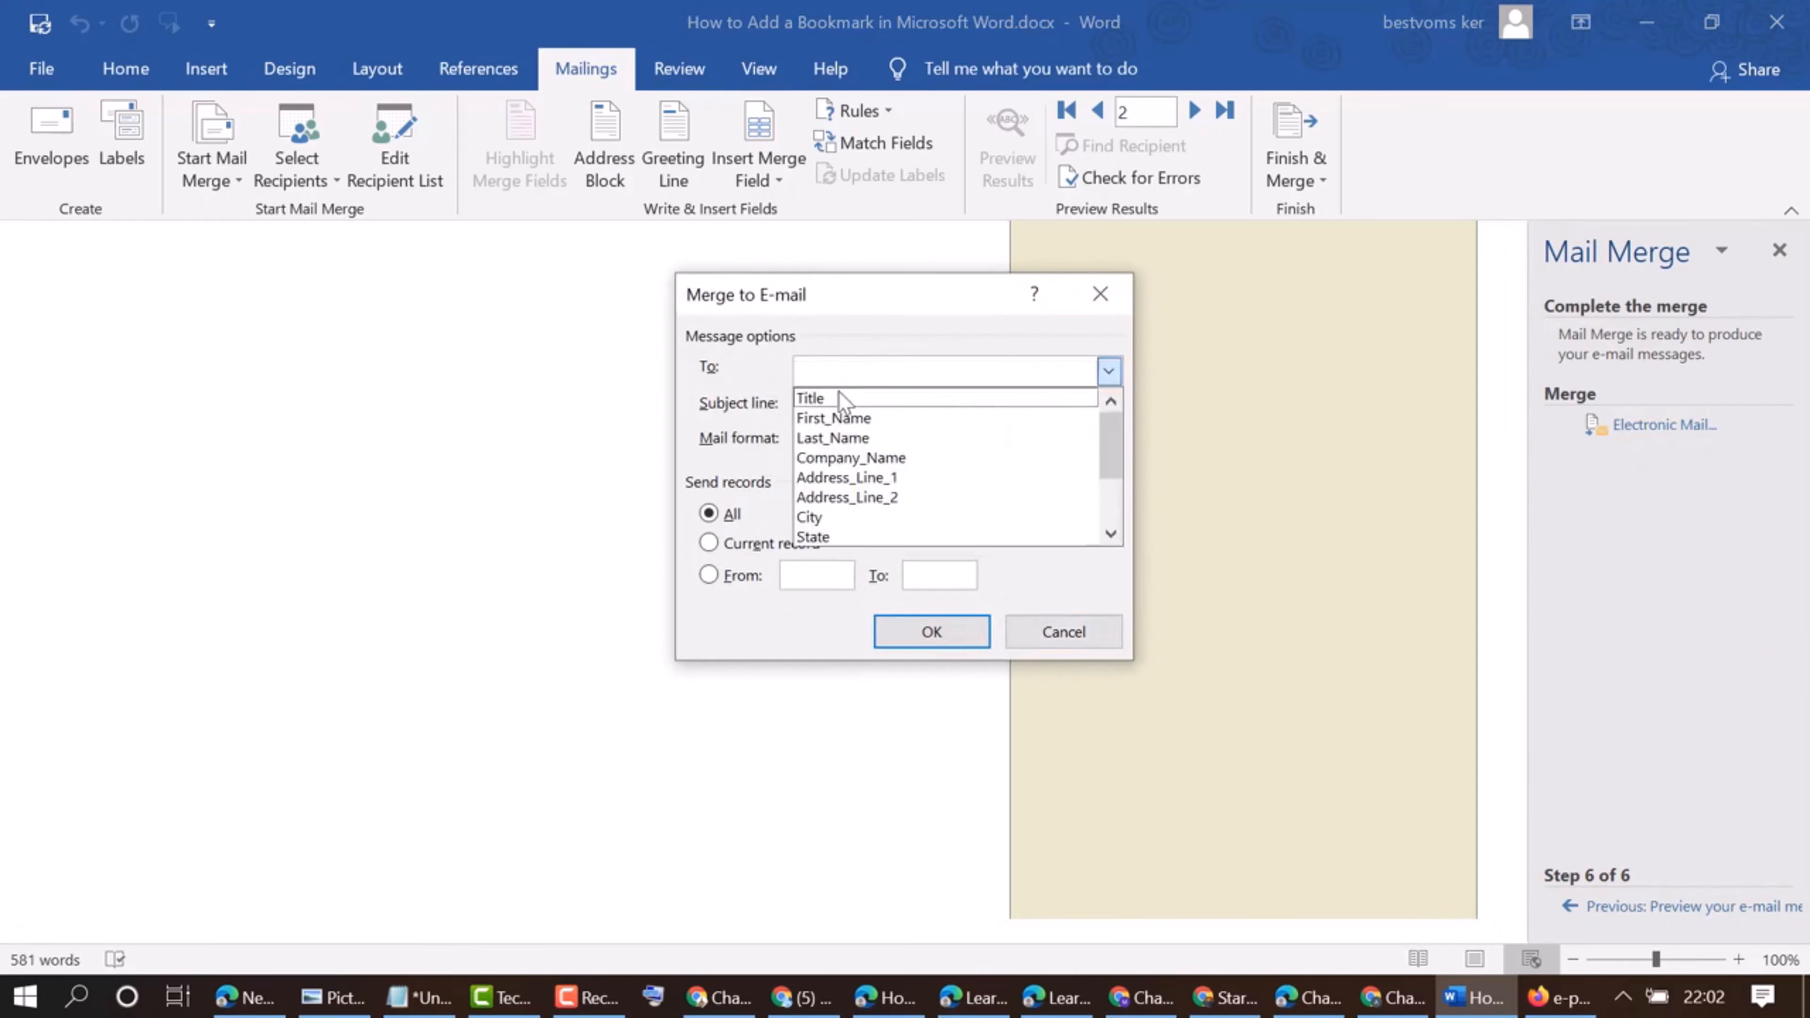
{"action": "left_click", "coordinate": [838, 299]}
{"action": "left_click", "coordinate": [819, 371]}
{"action": "left_click", "coordinate": [830, 415]}
{"action": "left_click", "coordinate": [830, 408]}
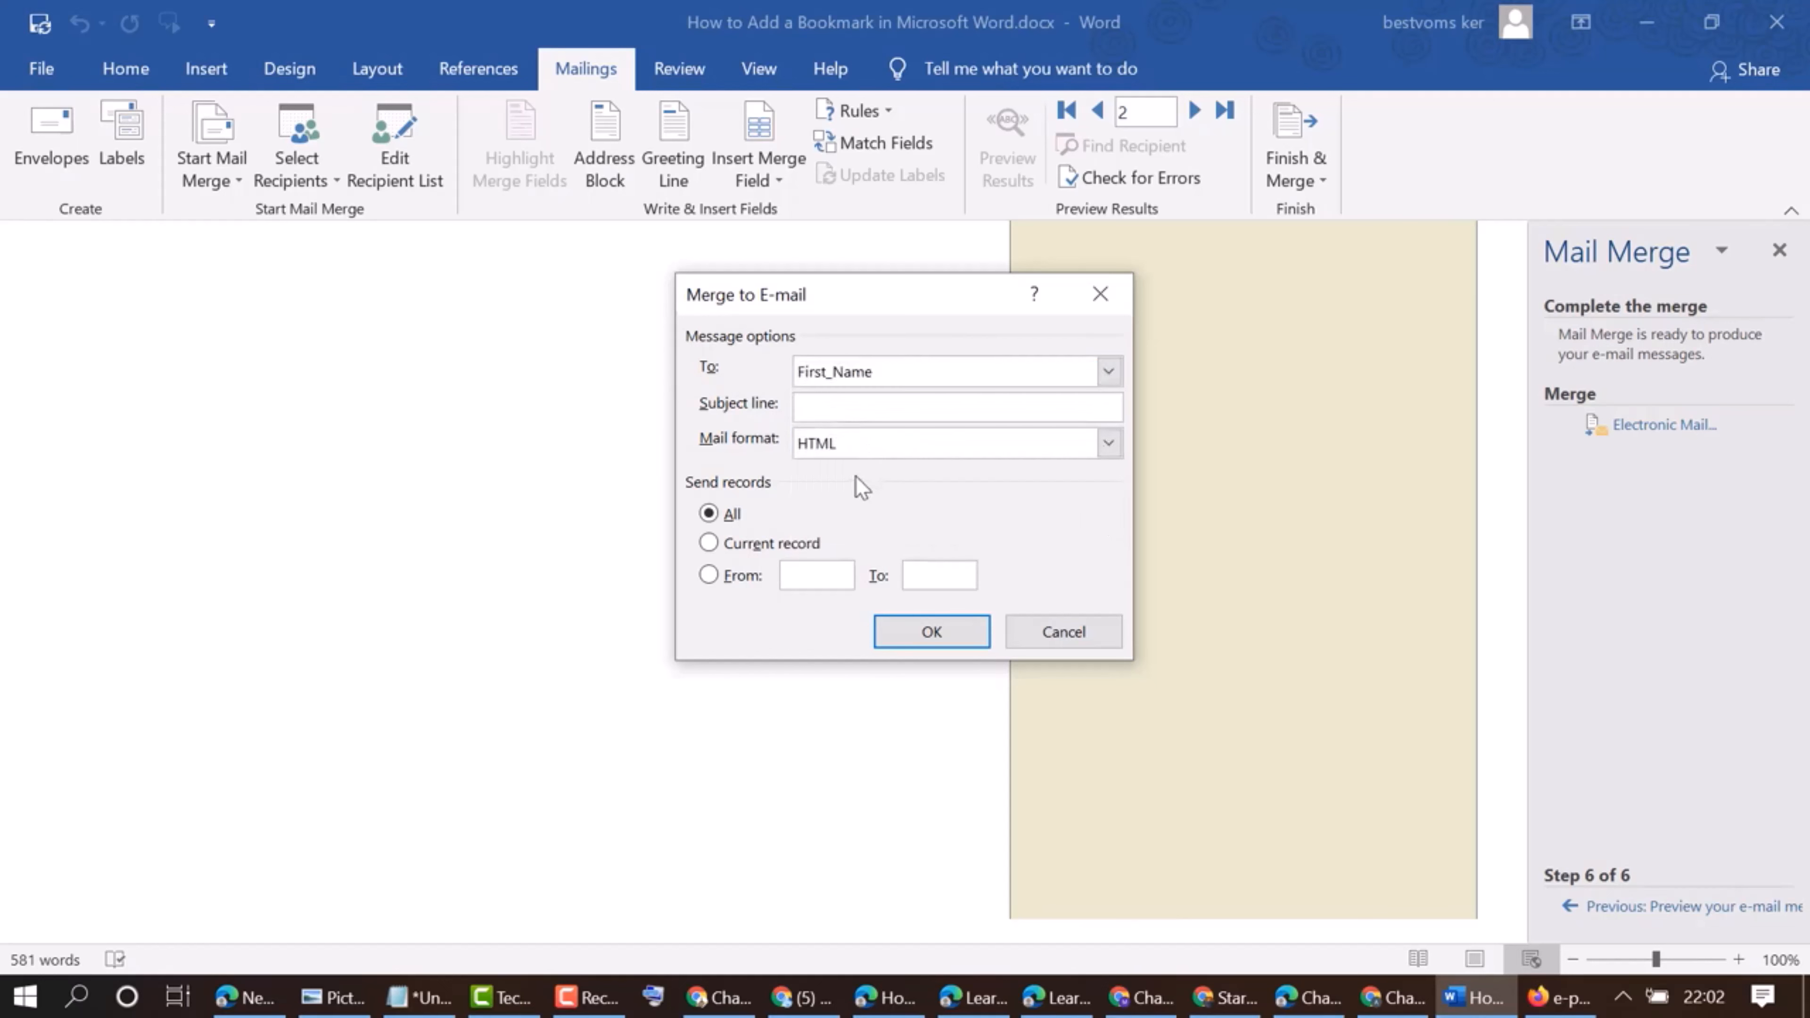
Add the subject line "r" to the merge e-mail and send all records in HTML format
{"action": "left_click", "coordinate": [935, 631]}
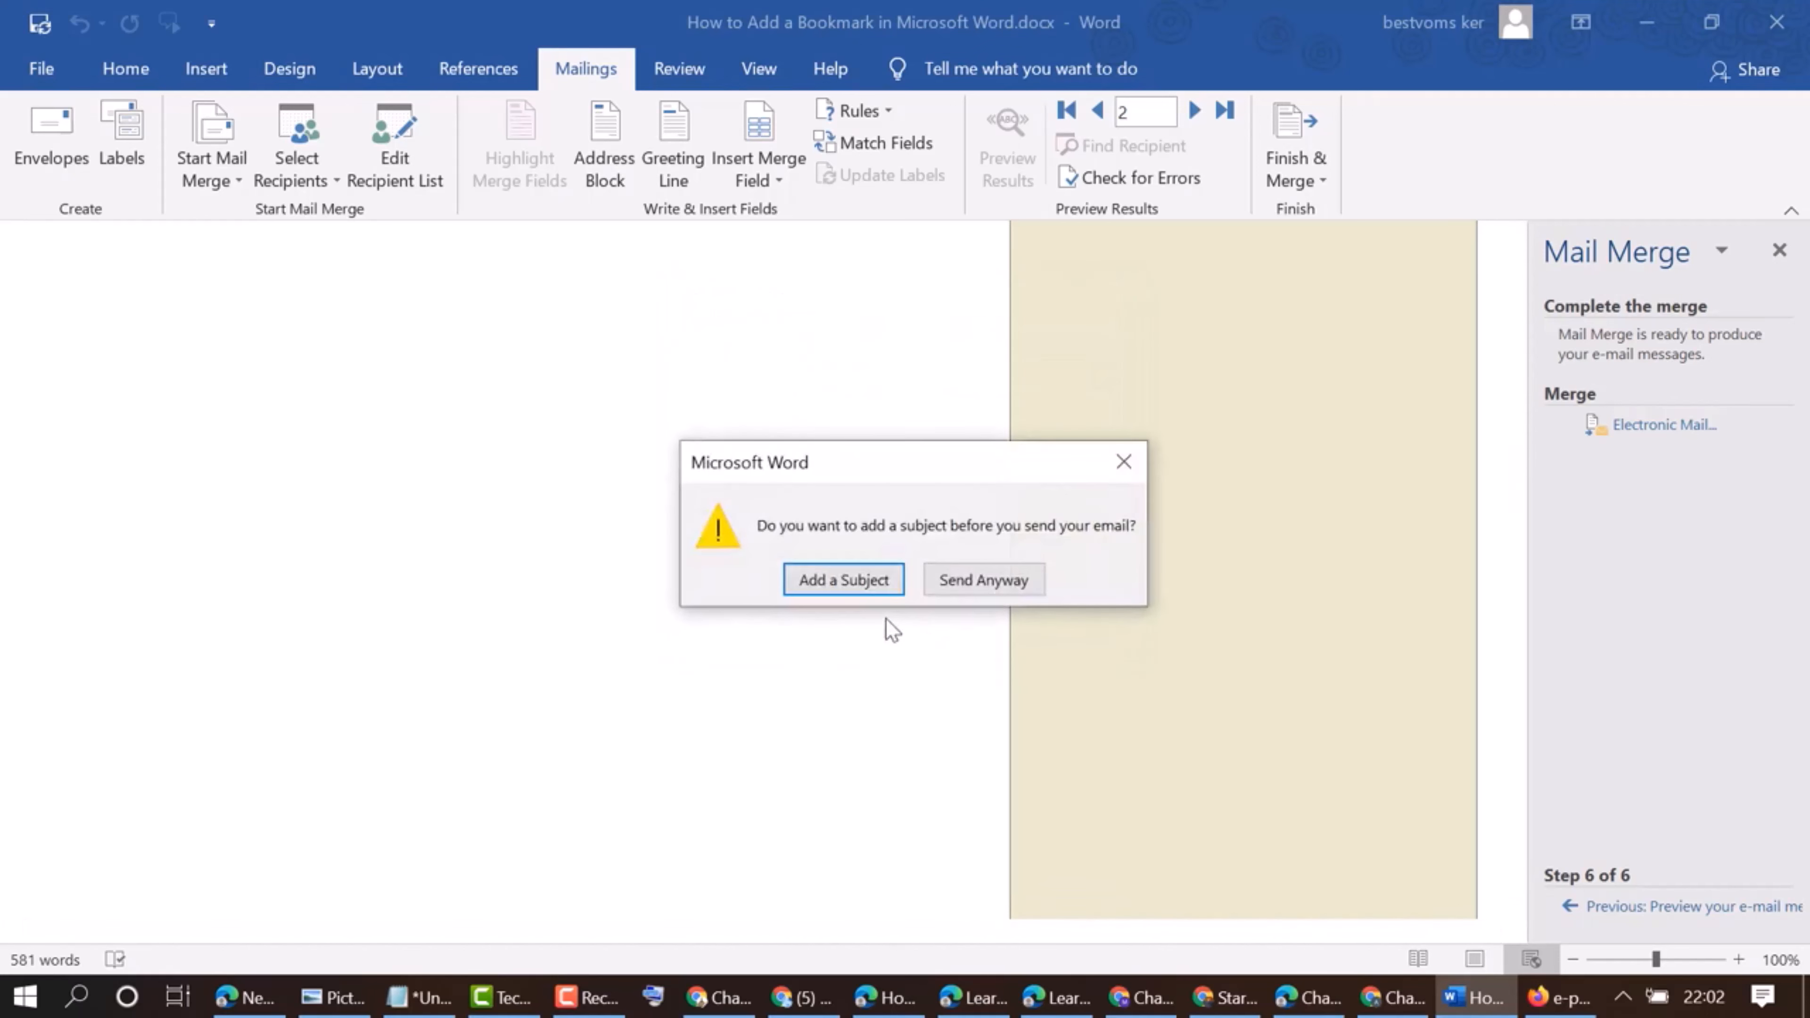
{"action": "left_click", "coordinate": [819, 586]}
{"action": "left_click", "coordinate": [809, 408]}
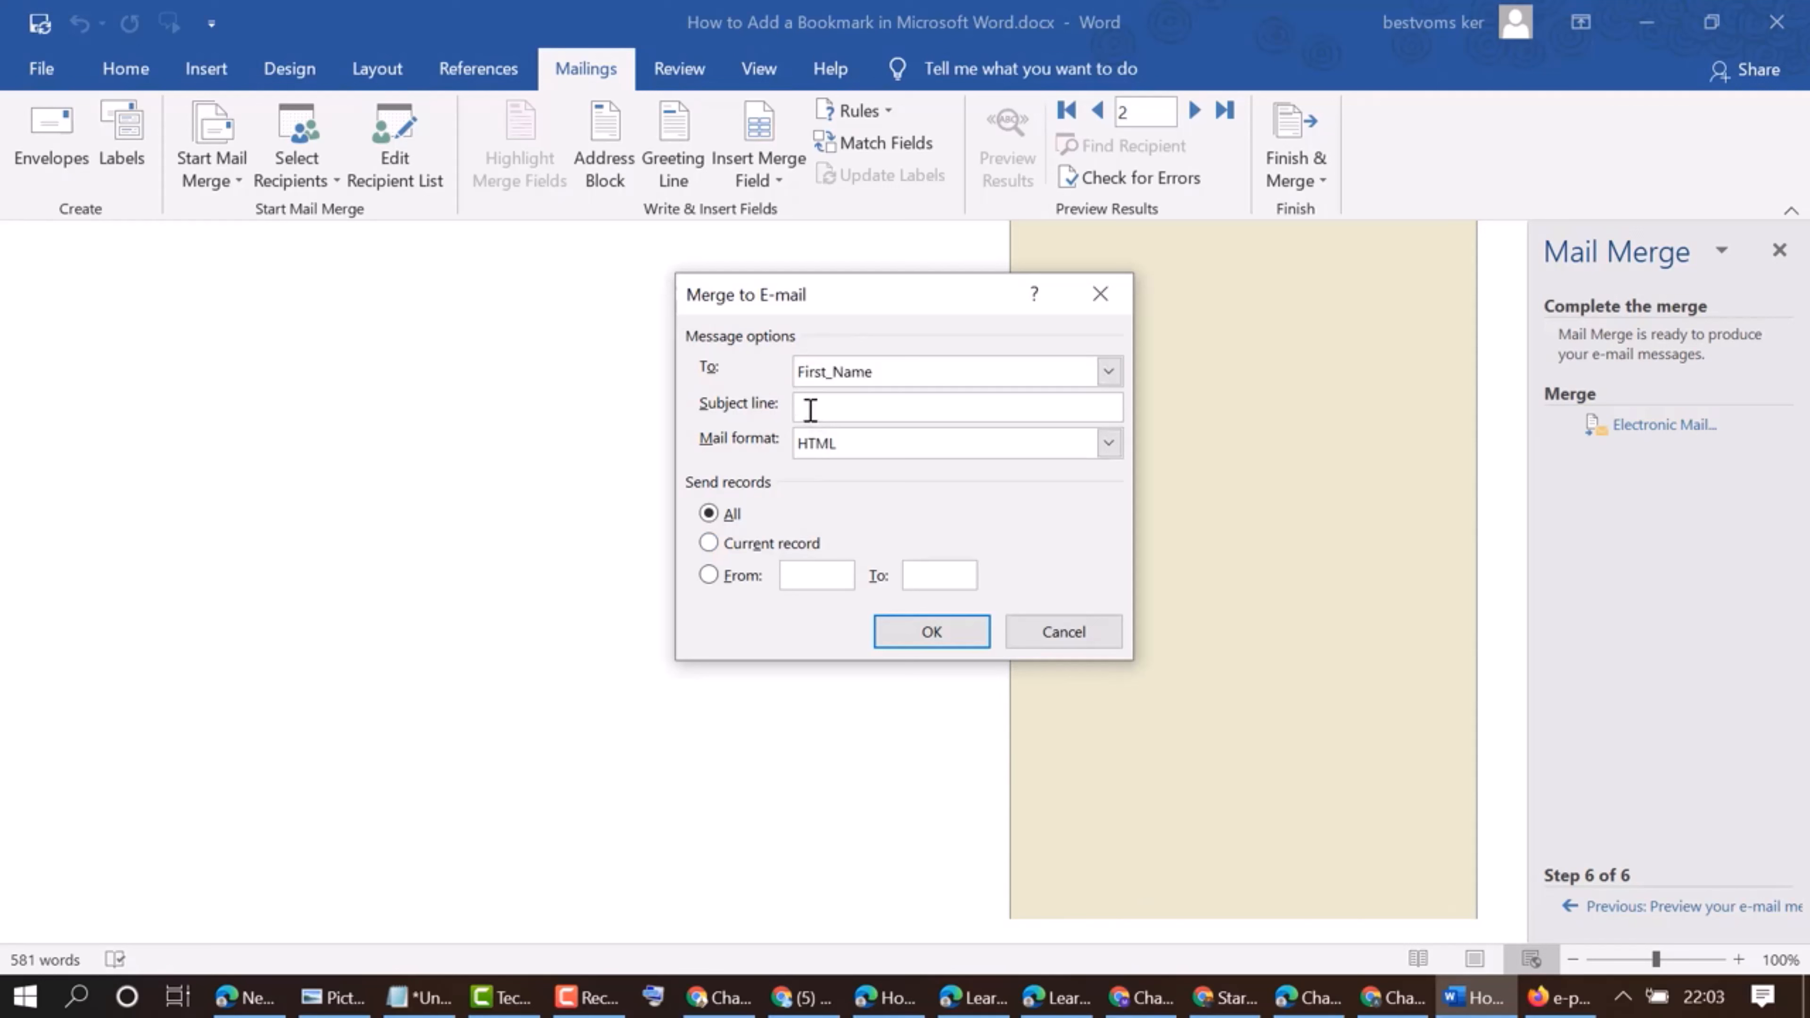
{"action": "type", "text": "r"}
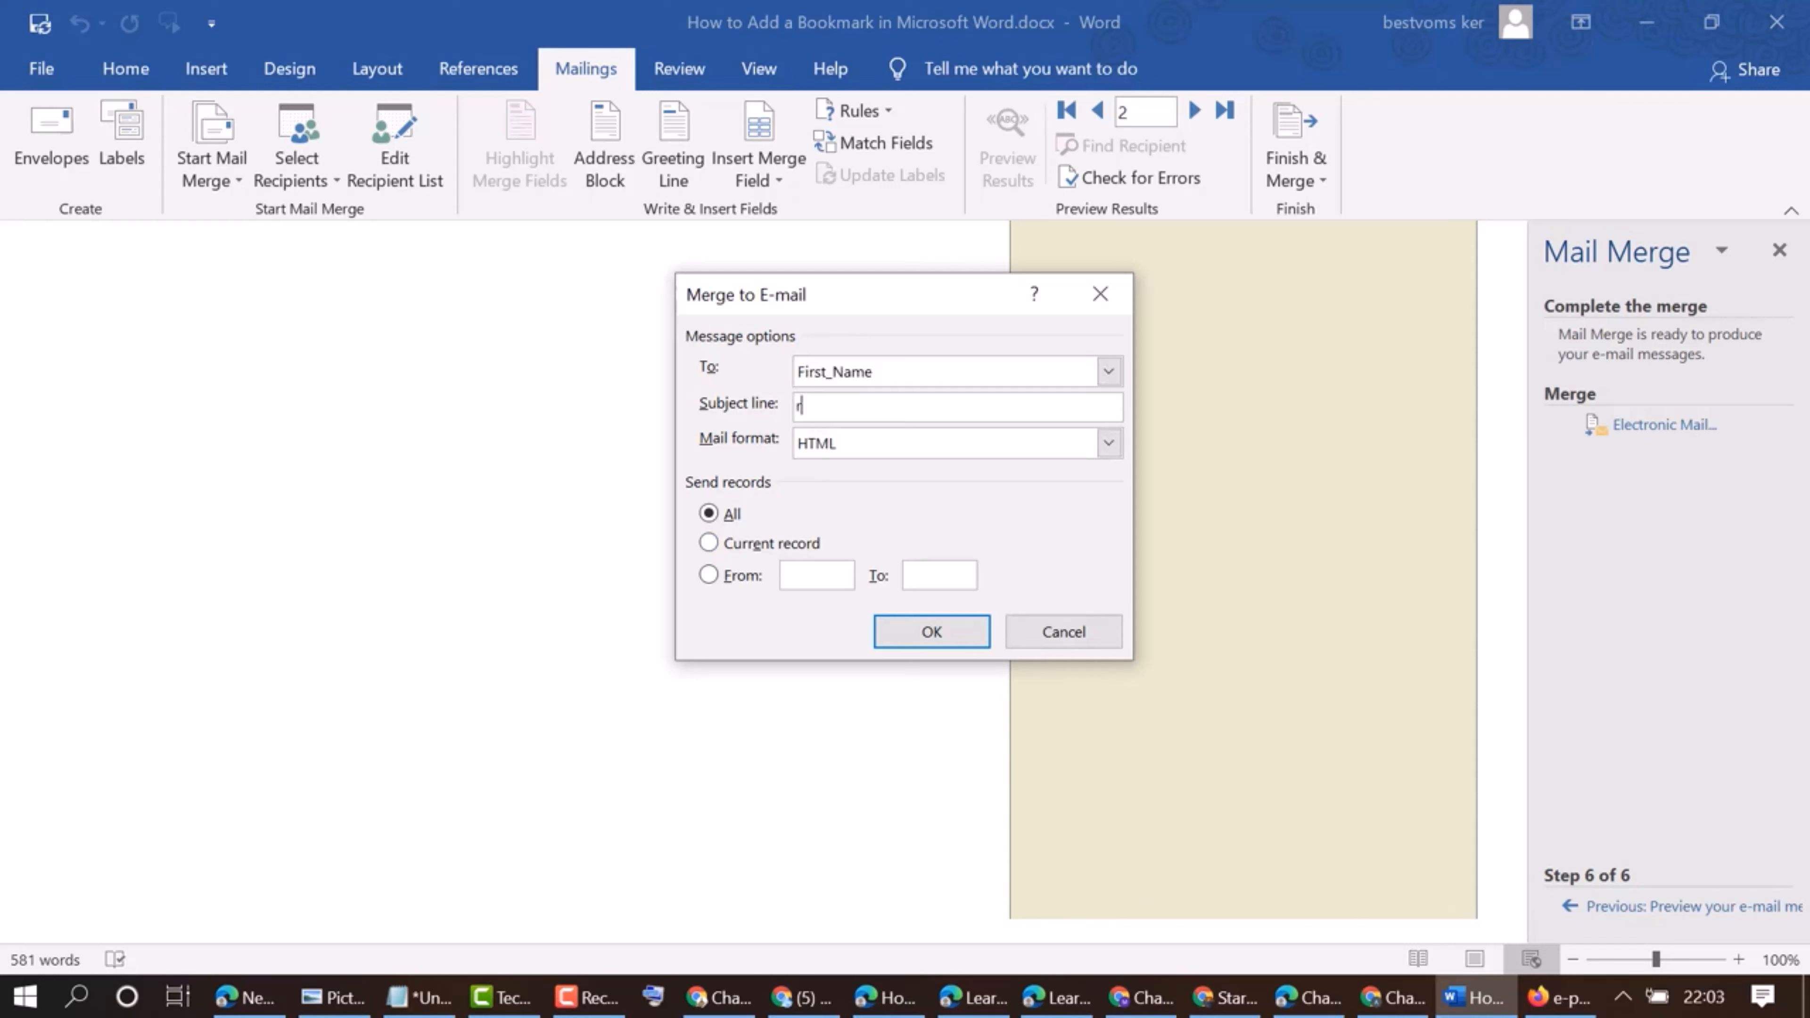
{"action": "left_click", "coordinate": [939, 632]}
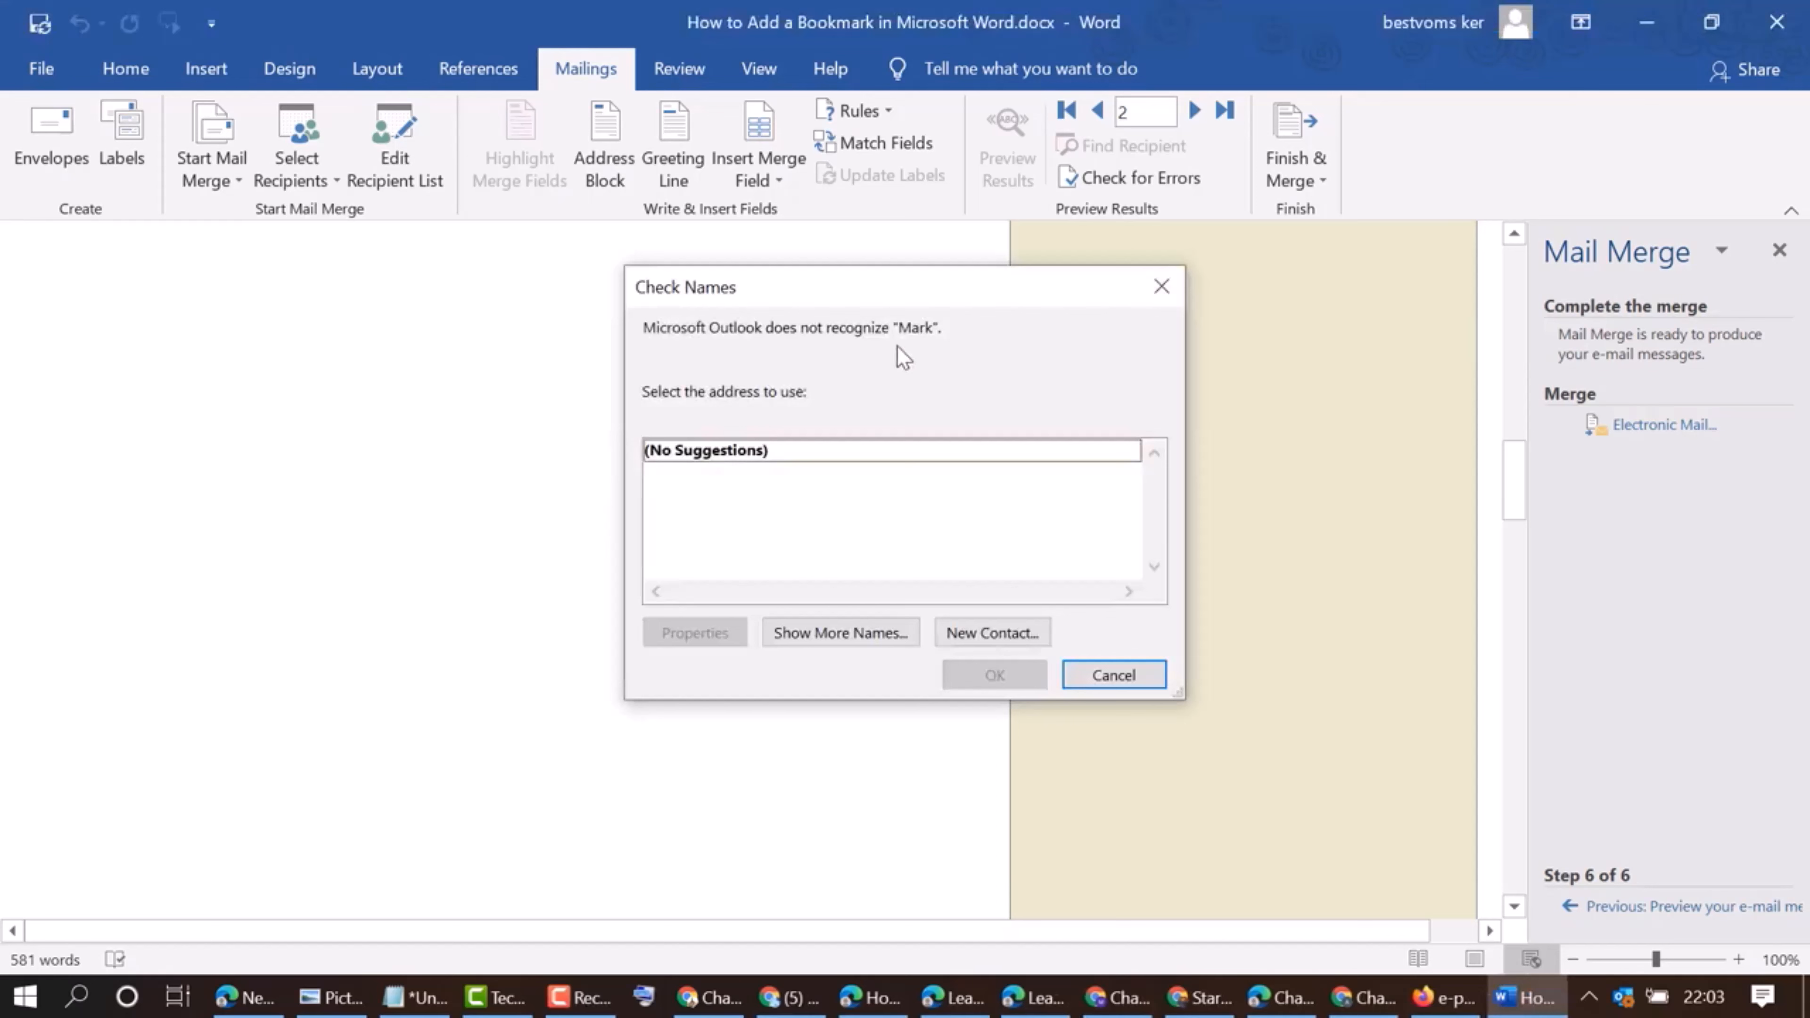
Resolve the first unrecognized recipient by choosing the first contact from the Outlook address book
{"action": "left_click_drag", "start_coordinate": [738, 277], "coordinate": [631, 314]}
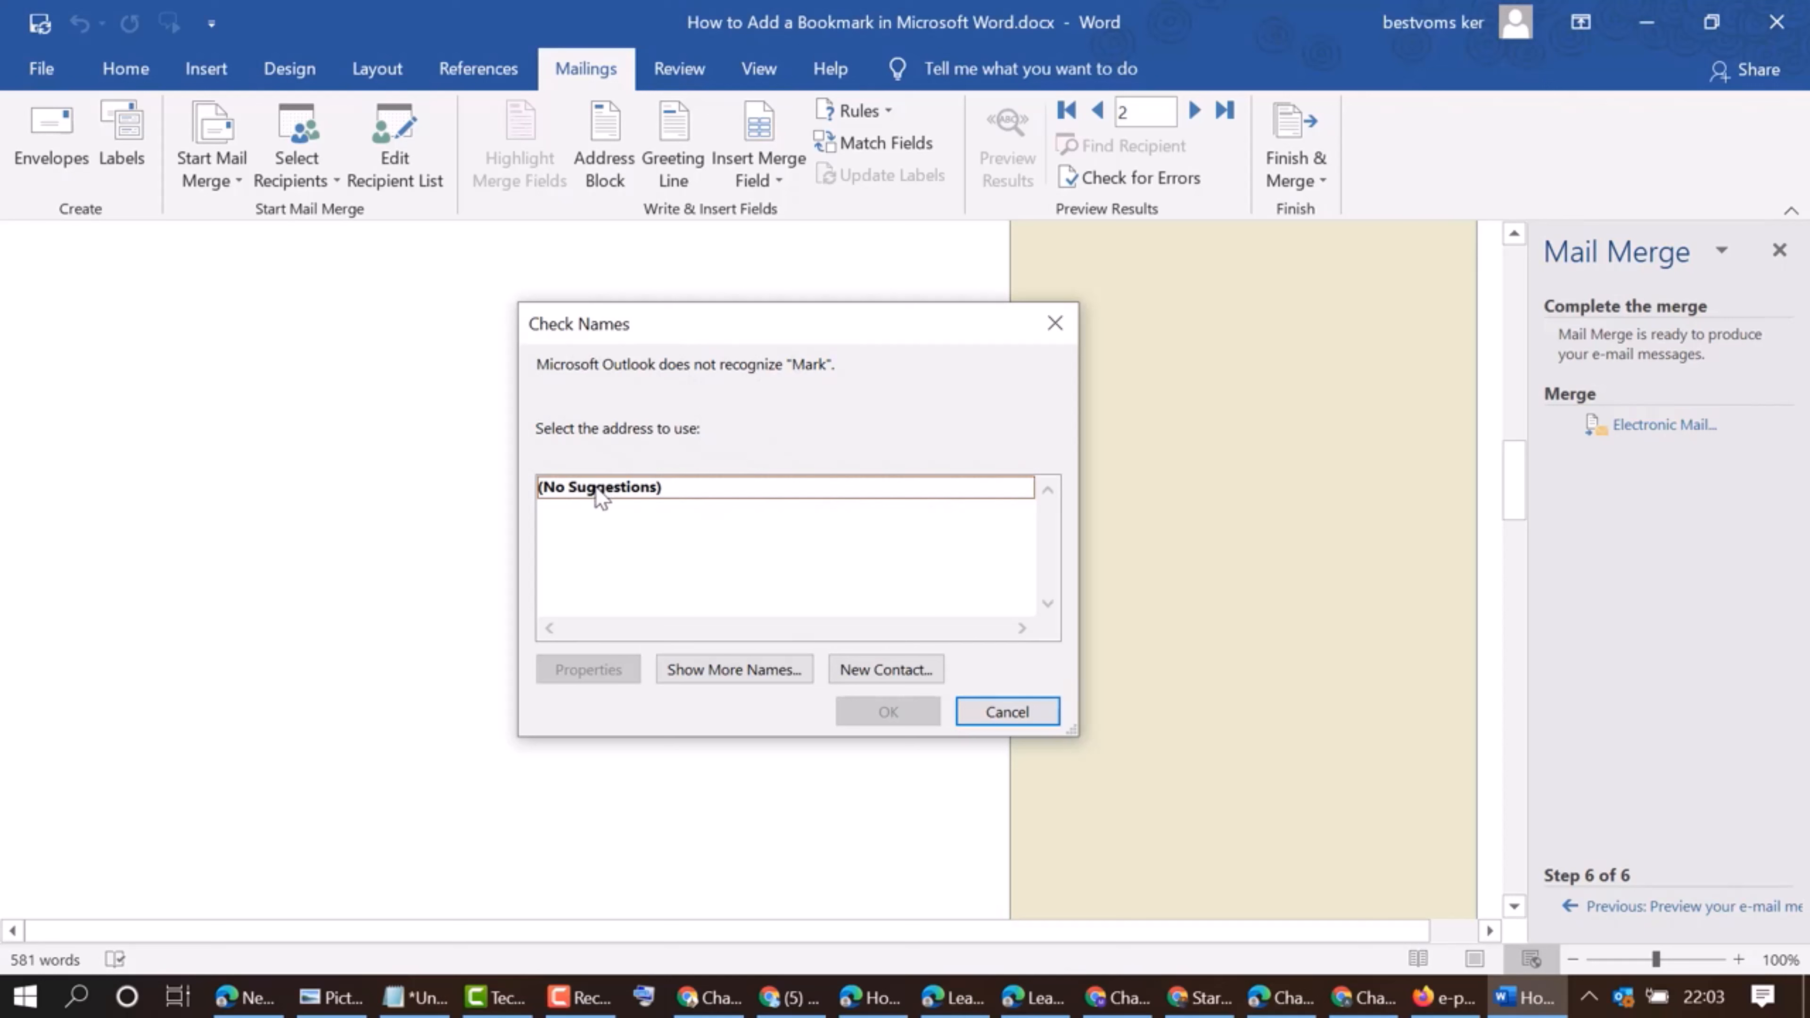
{"action": "left_click", "coordinate": [728, 675]}
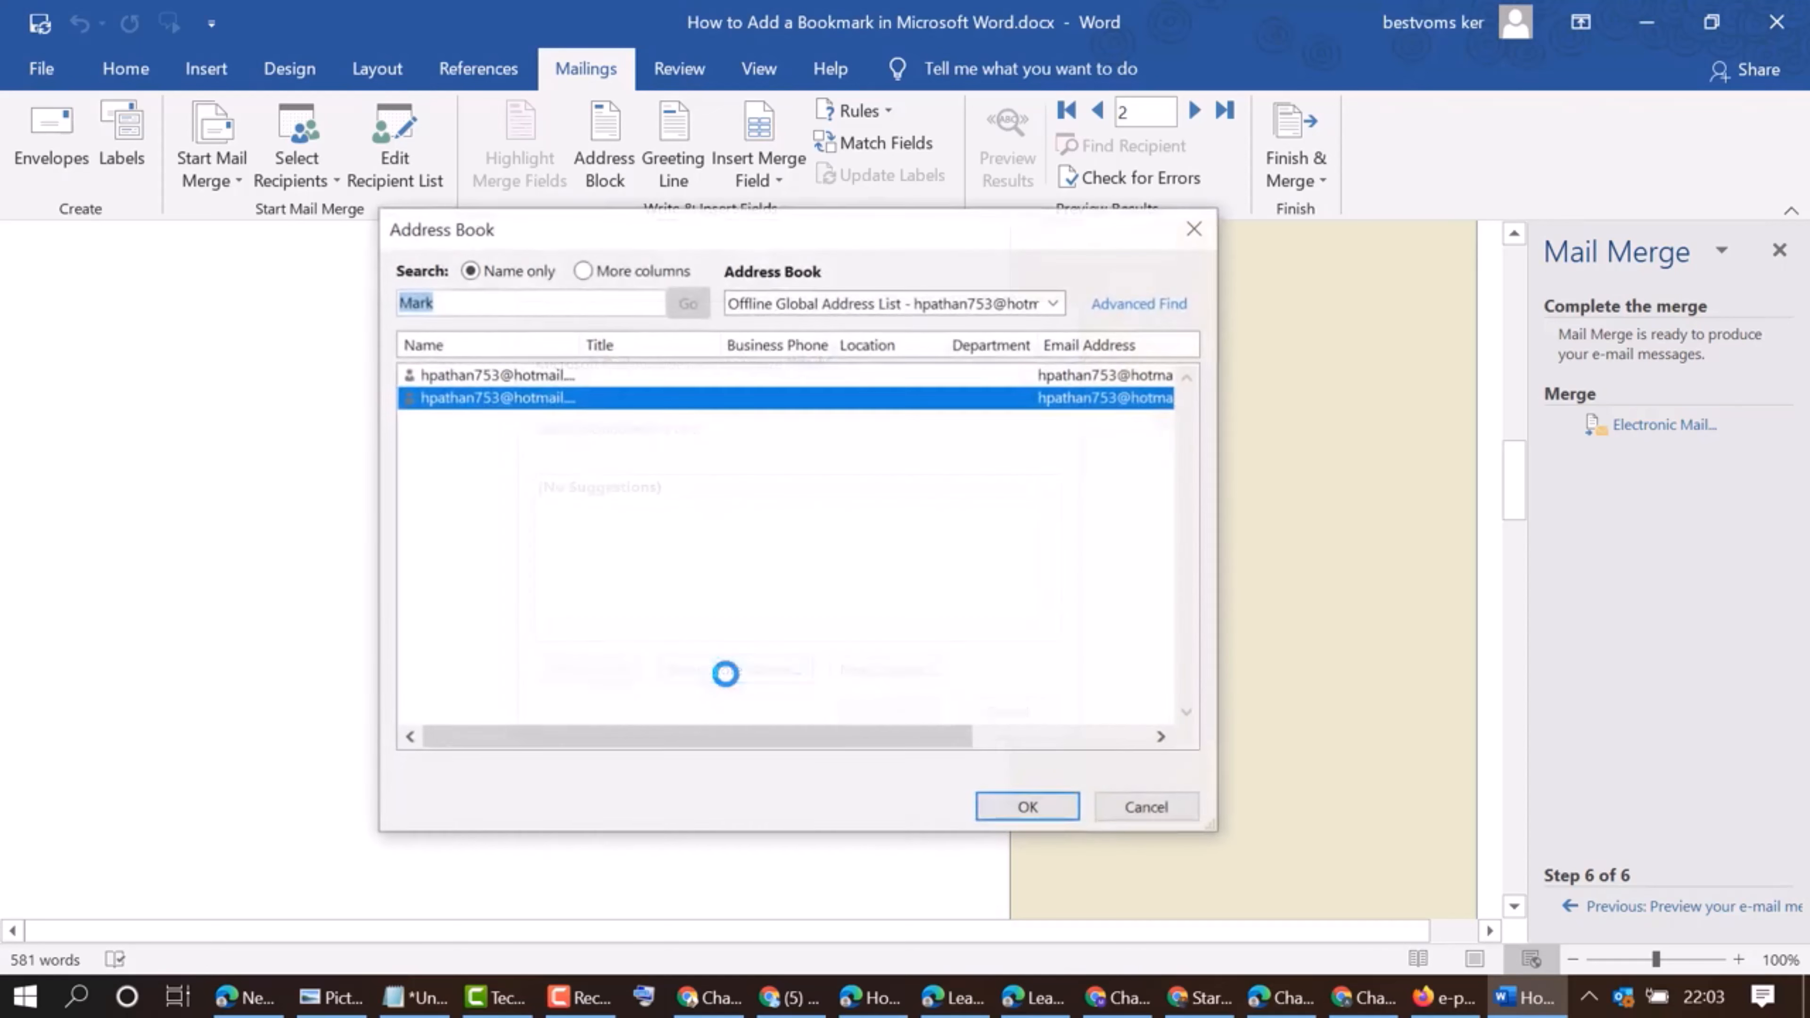
{"action": "left_click", "coordinate": [484, 374]}
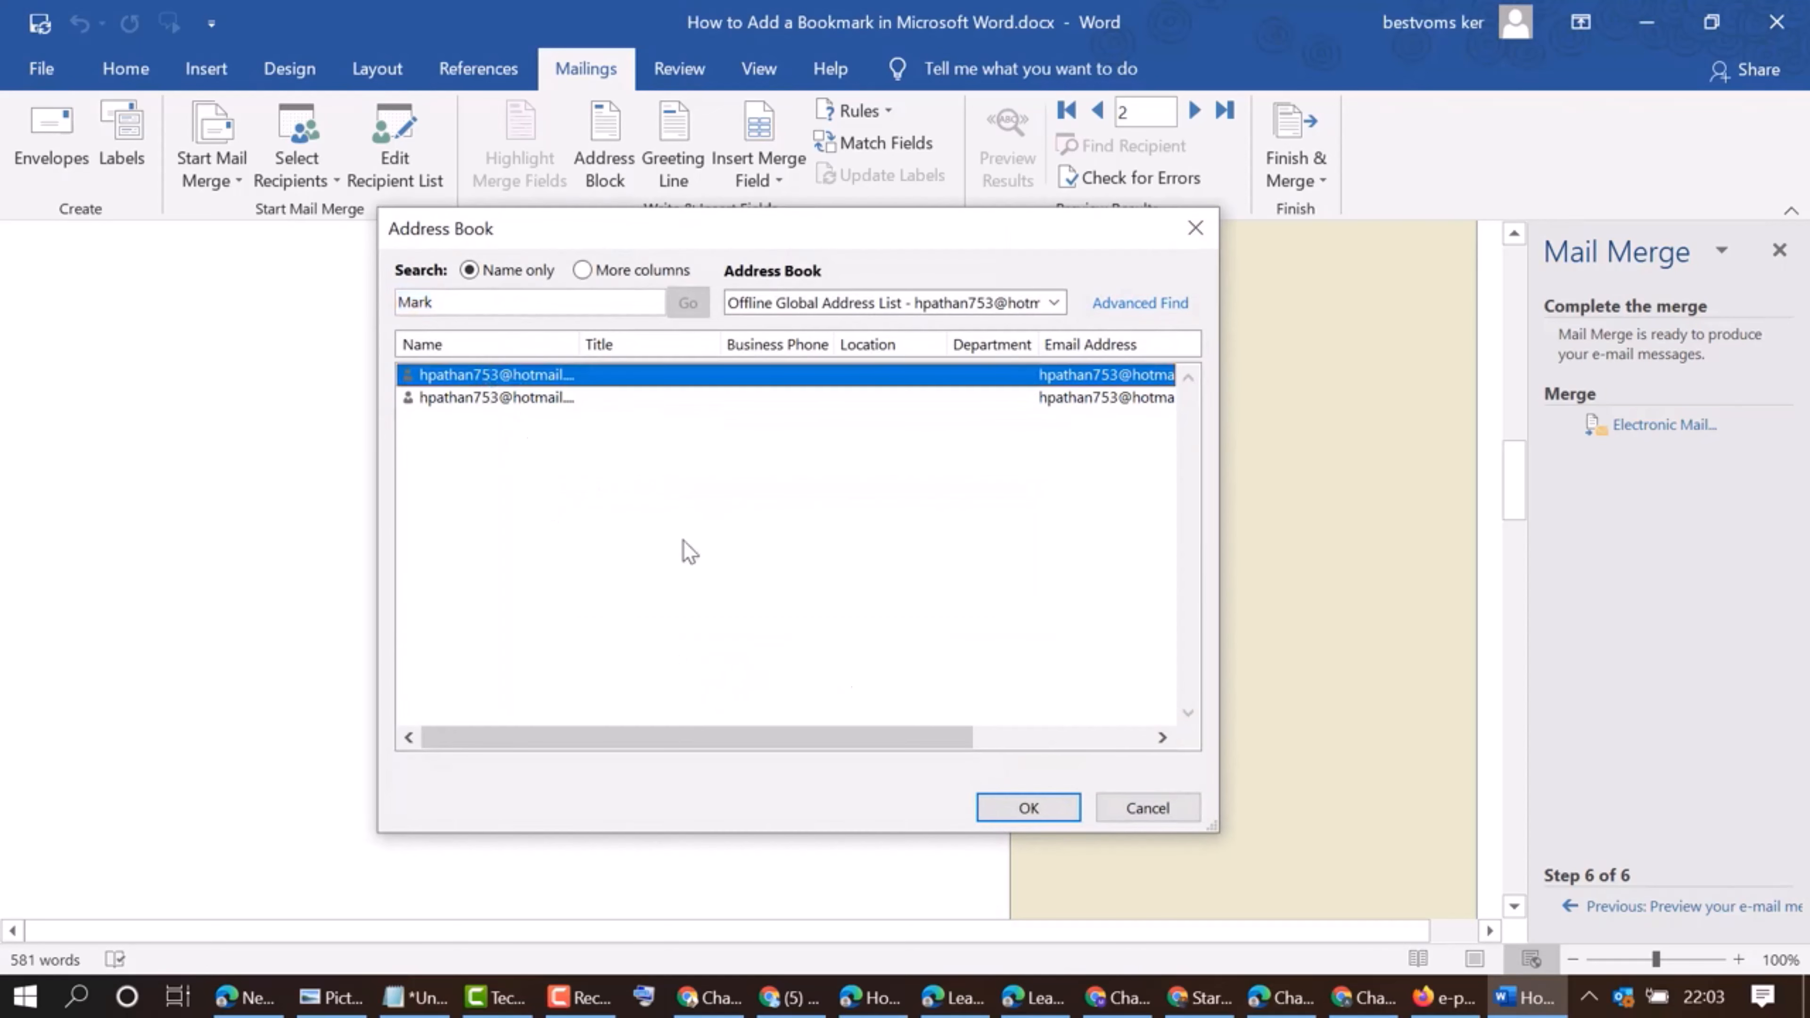
{"action": "left_click", "coordinate": [1028, 808]}
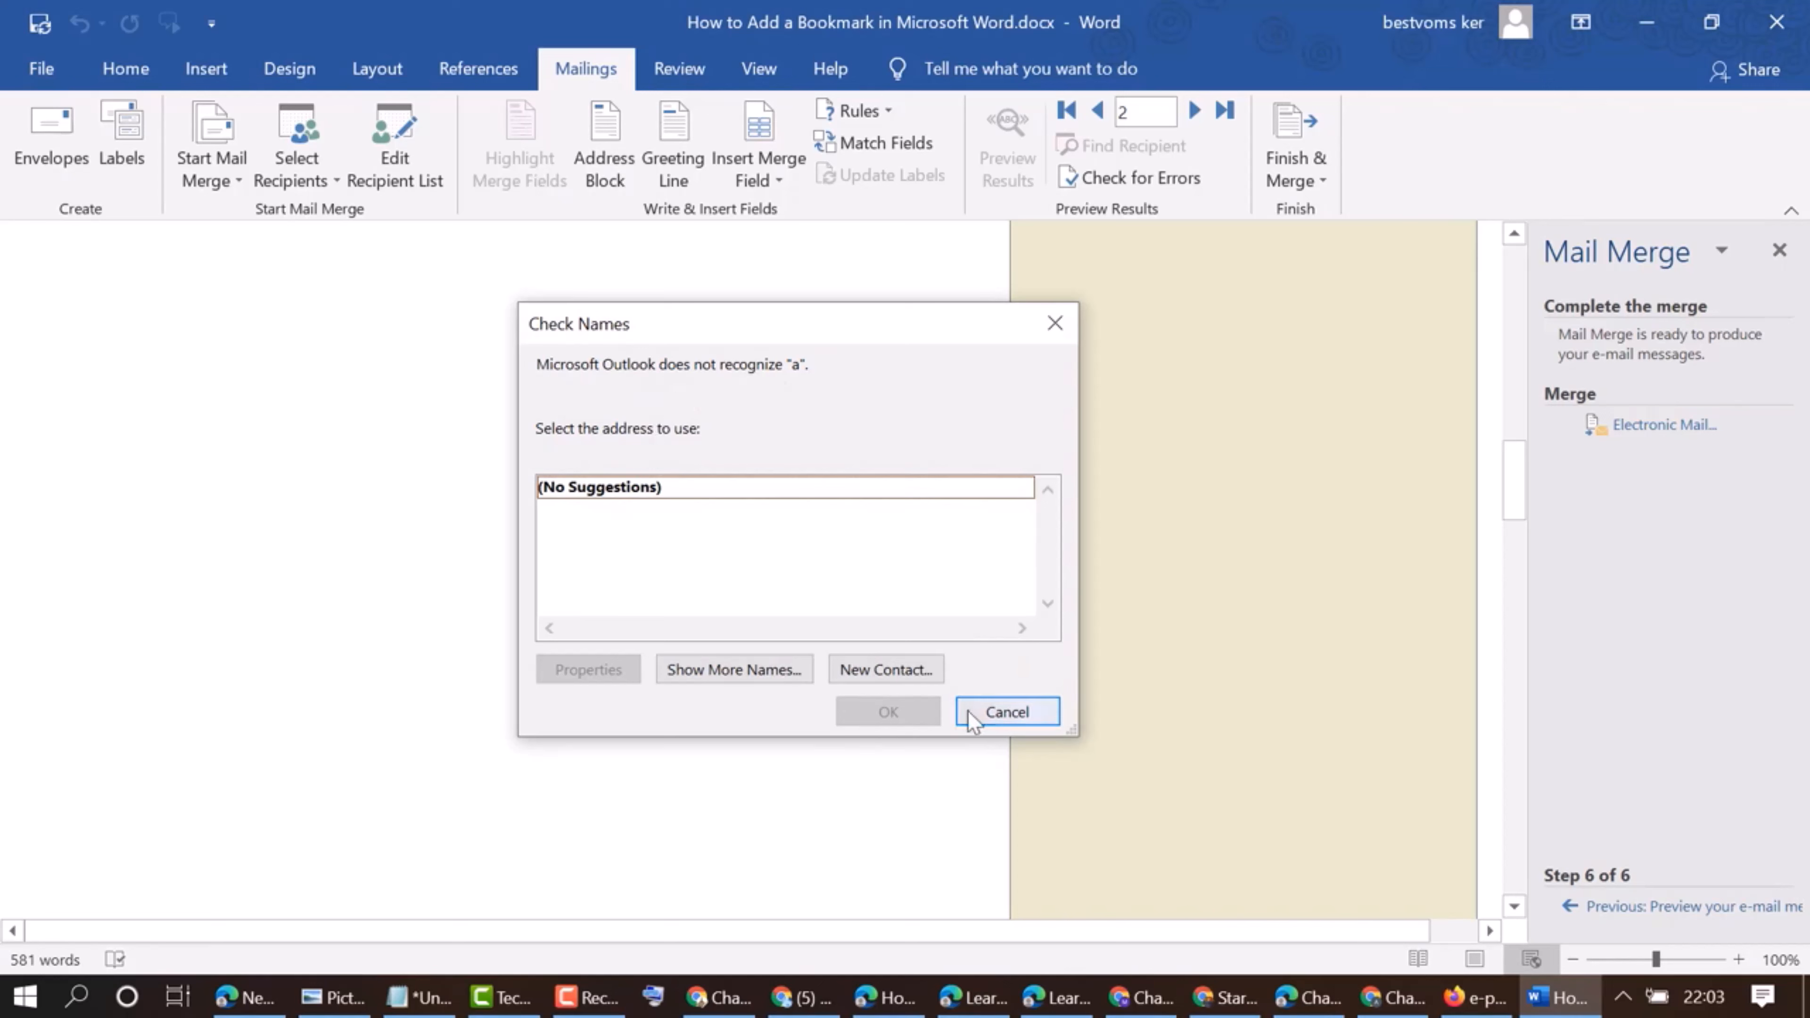
Resolve the second unrecognized recipient by searching the address book for the contact's name and choosing the first entry
{"action": "left_click", "coordinate": [743, 672]}
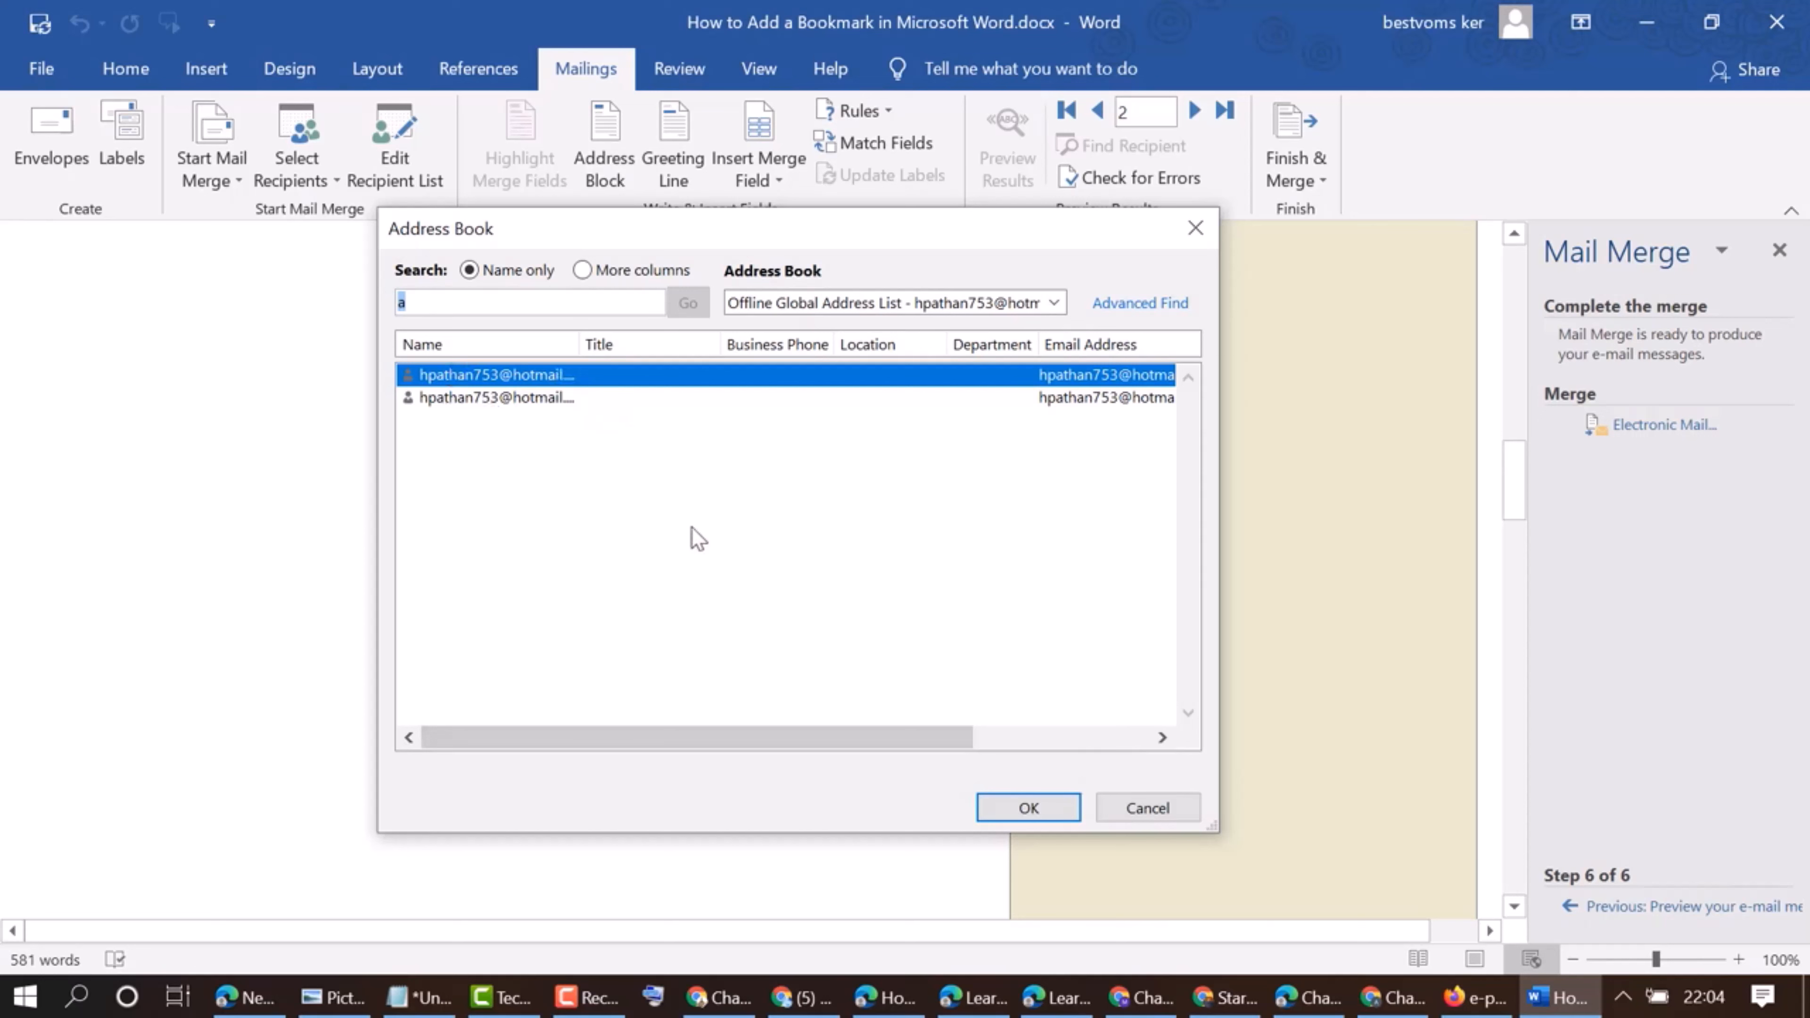
{"action": "double_click", "coordinate": [517, 375]}
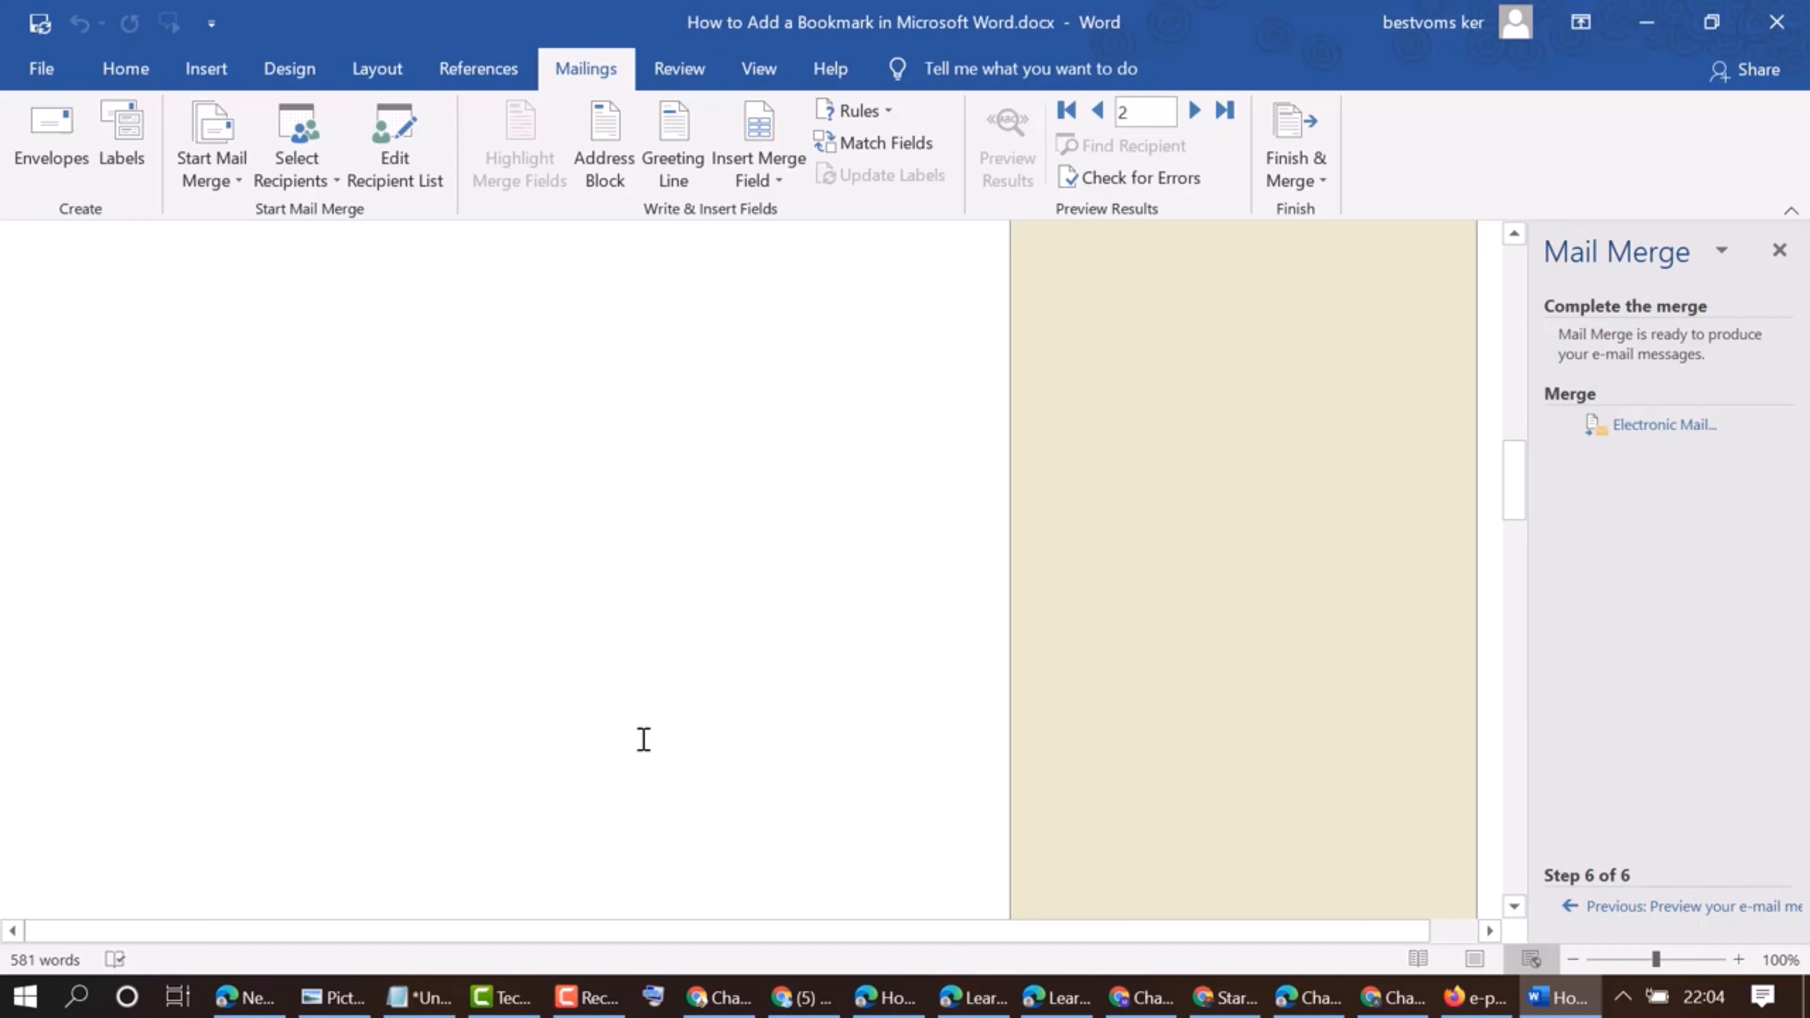
{"action": "left_click", "coordinate": [586, 996]}
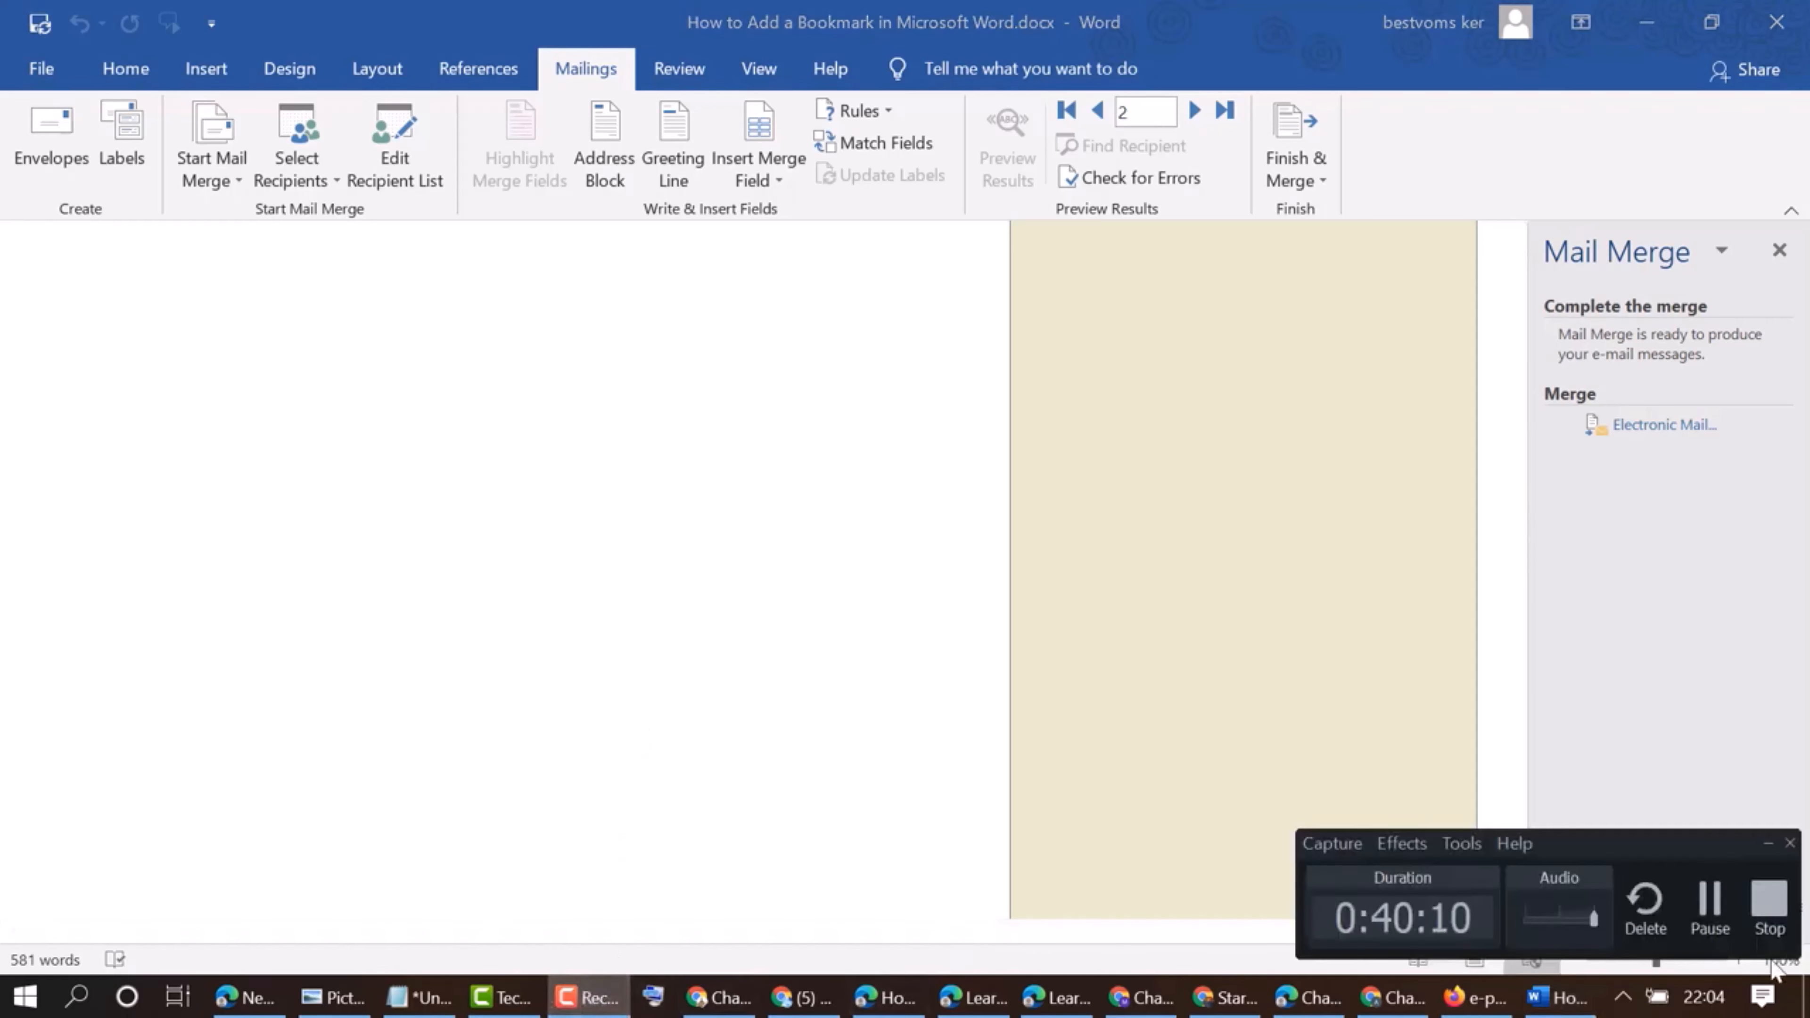
{"action": "left_click", "coordinate": [1767, 904]}
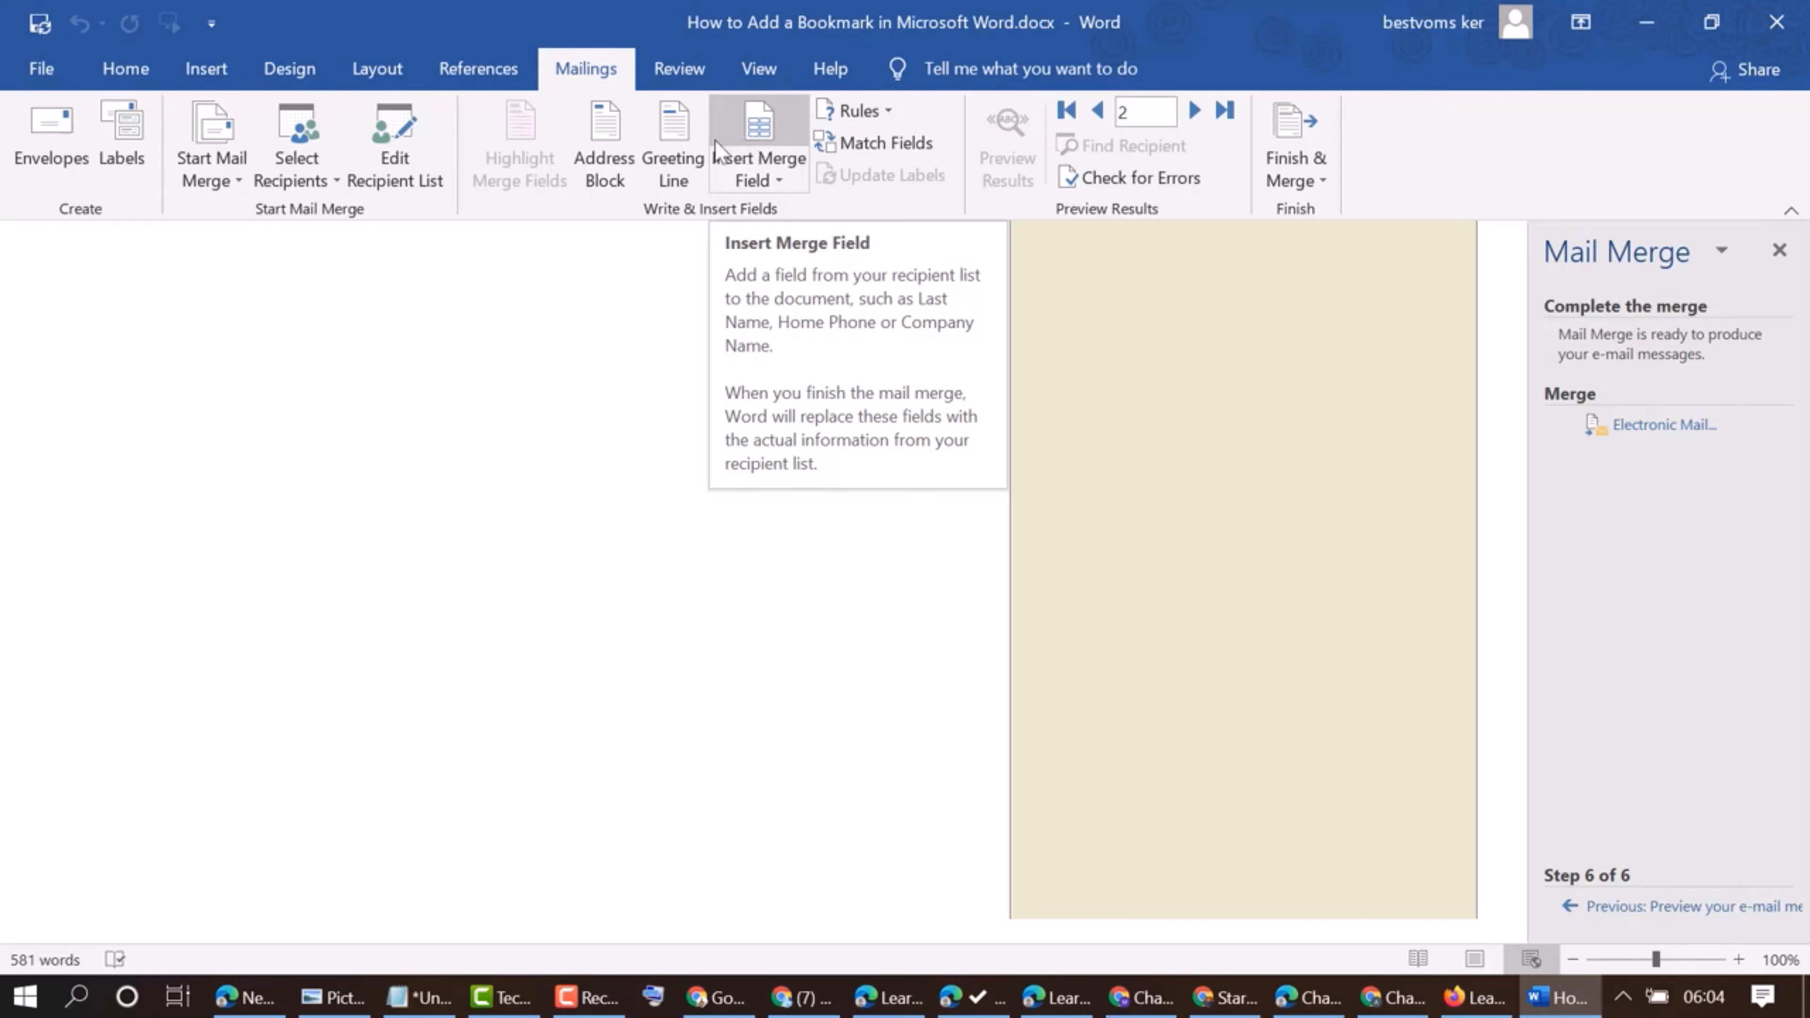
Start inserting an address block, compare the recipient name formats in the preview, and select the Joshua Randall Jr. format
{"action": "left_click", "coordinate": [599, 139]}
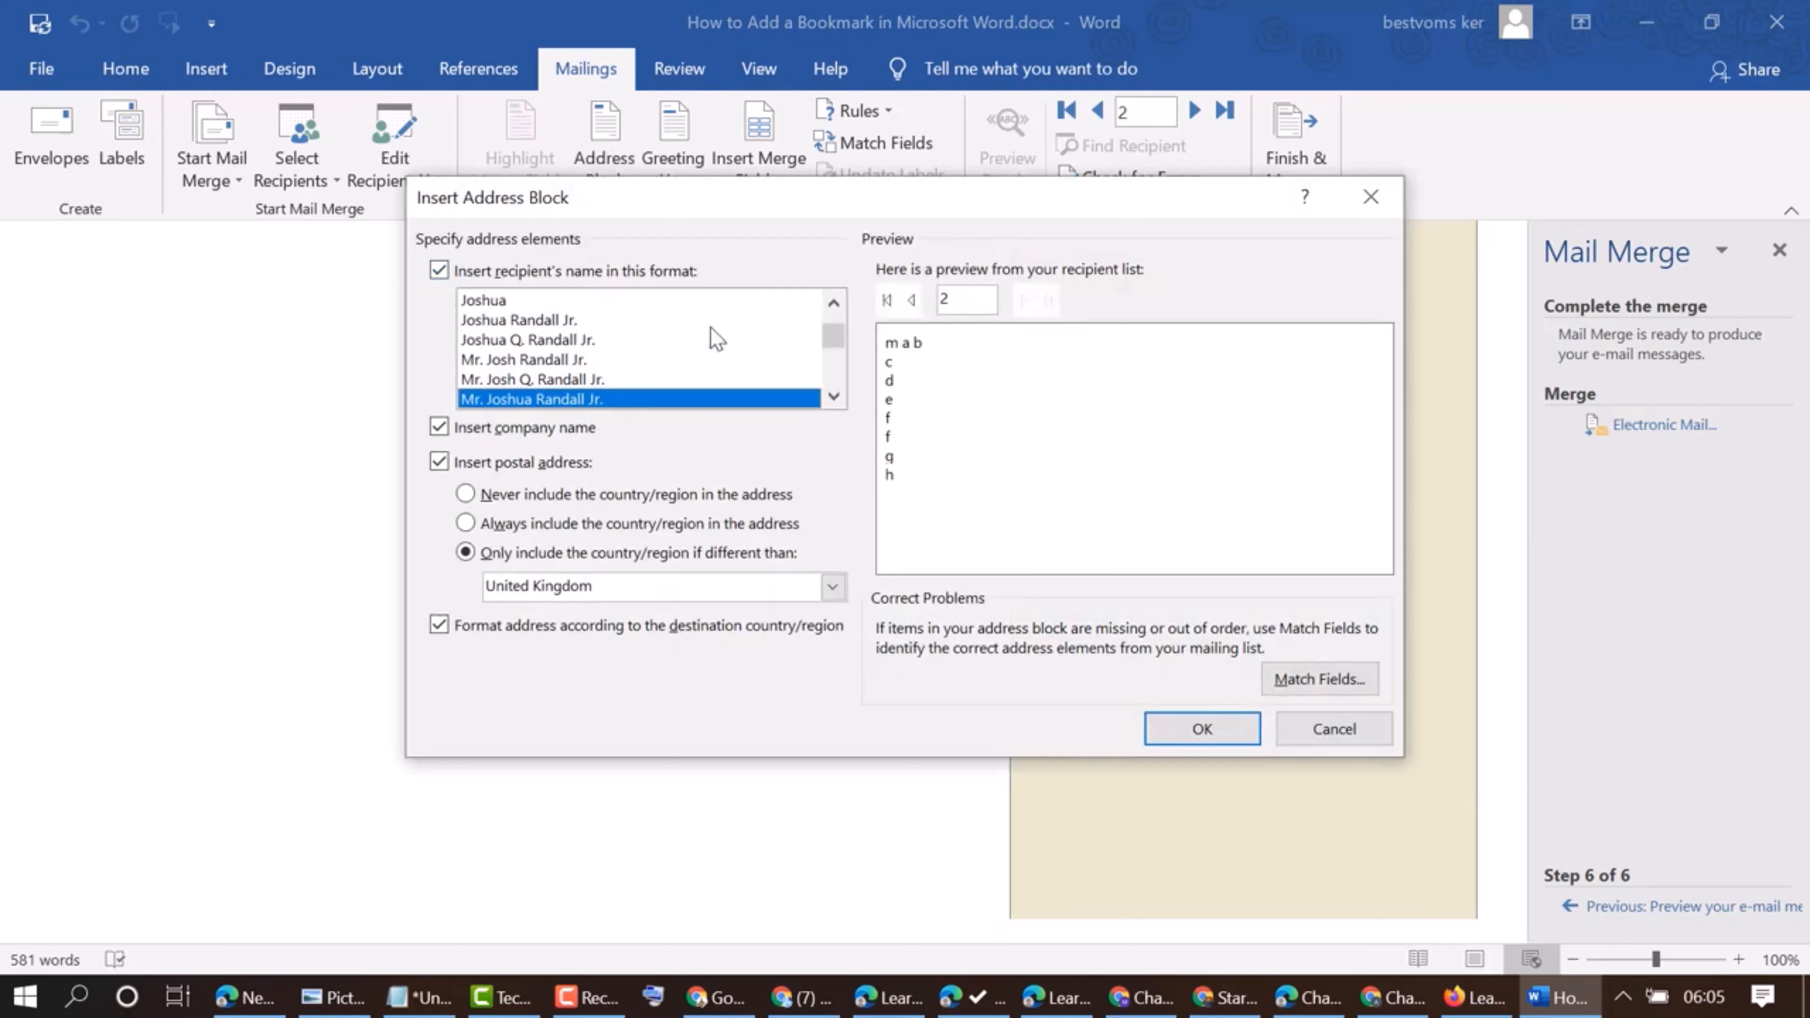
{"action": "scroll", "coordinate": [702, 355], "scroll_direction": "up", "scroll_amount": 1}
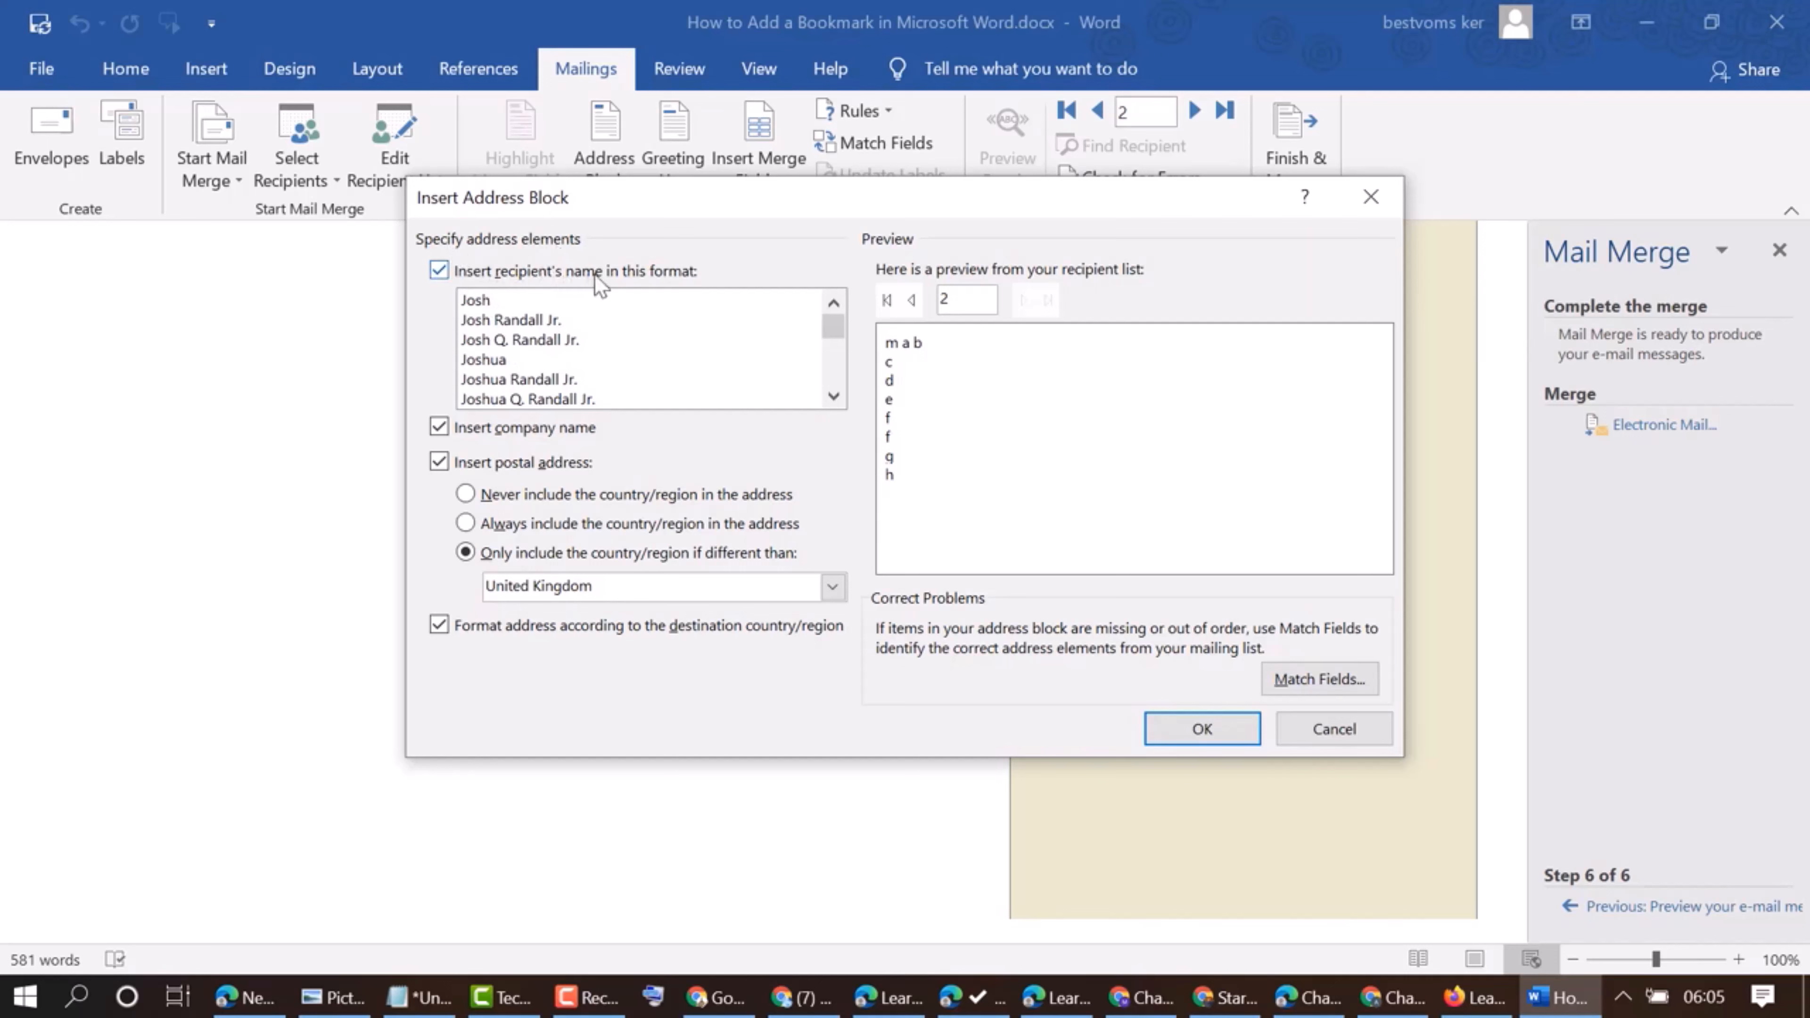
{"action": "left_click", "coordinate": [473, 302]}
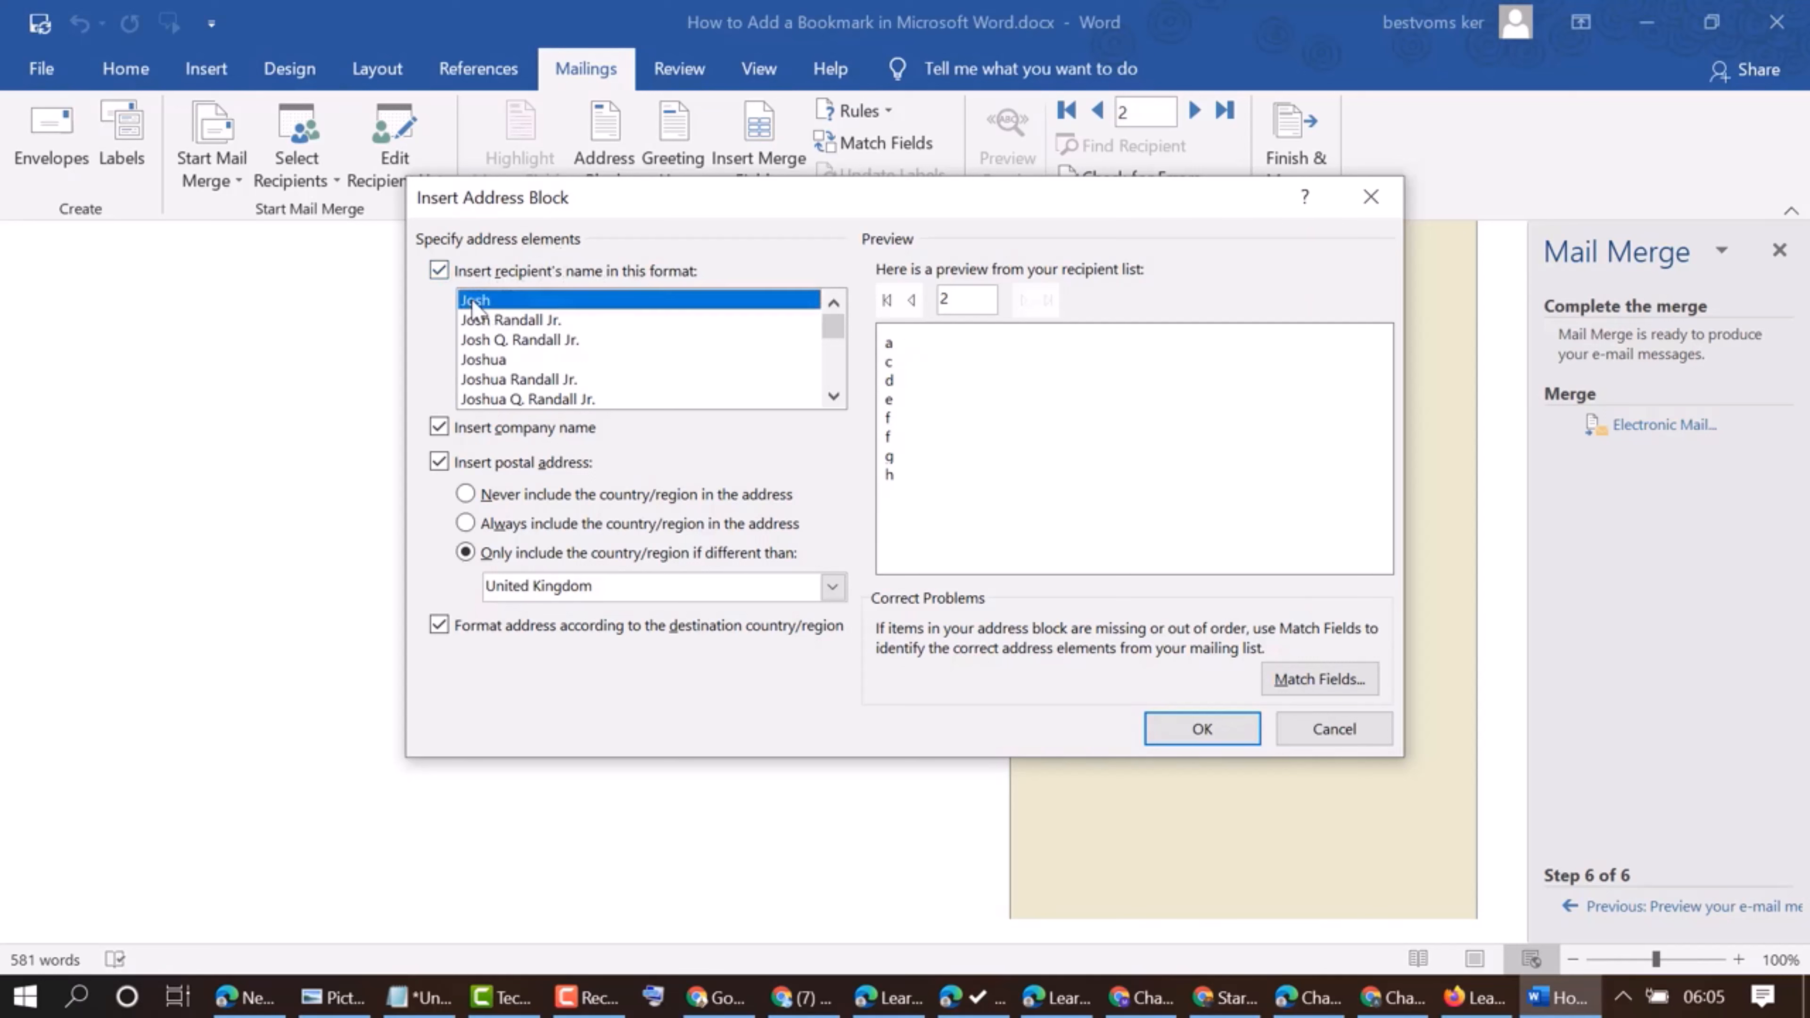
{"action": "left_click", "coordinate": [481, 321]}
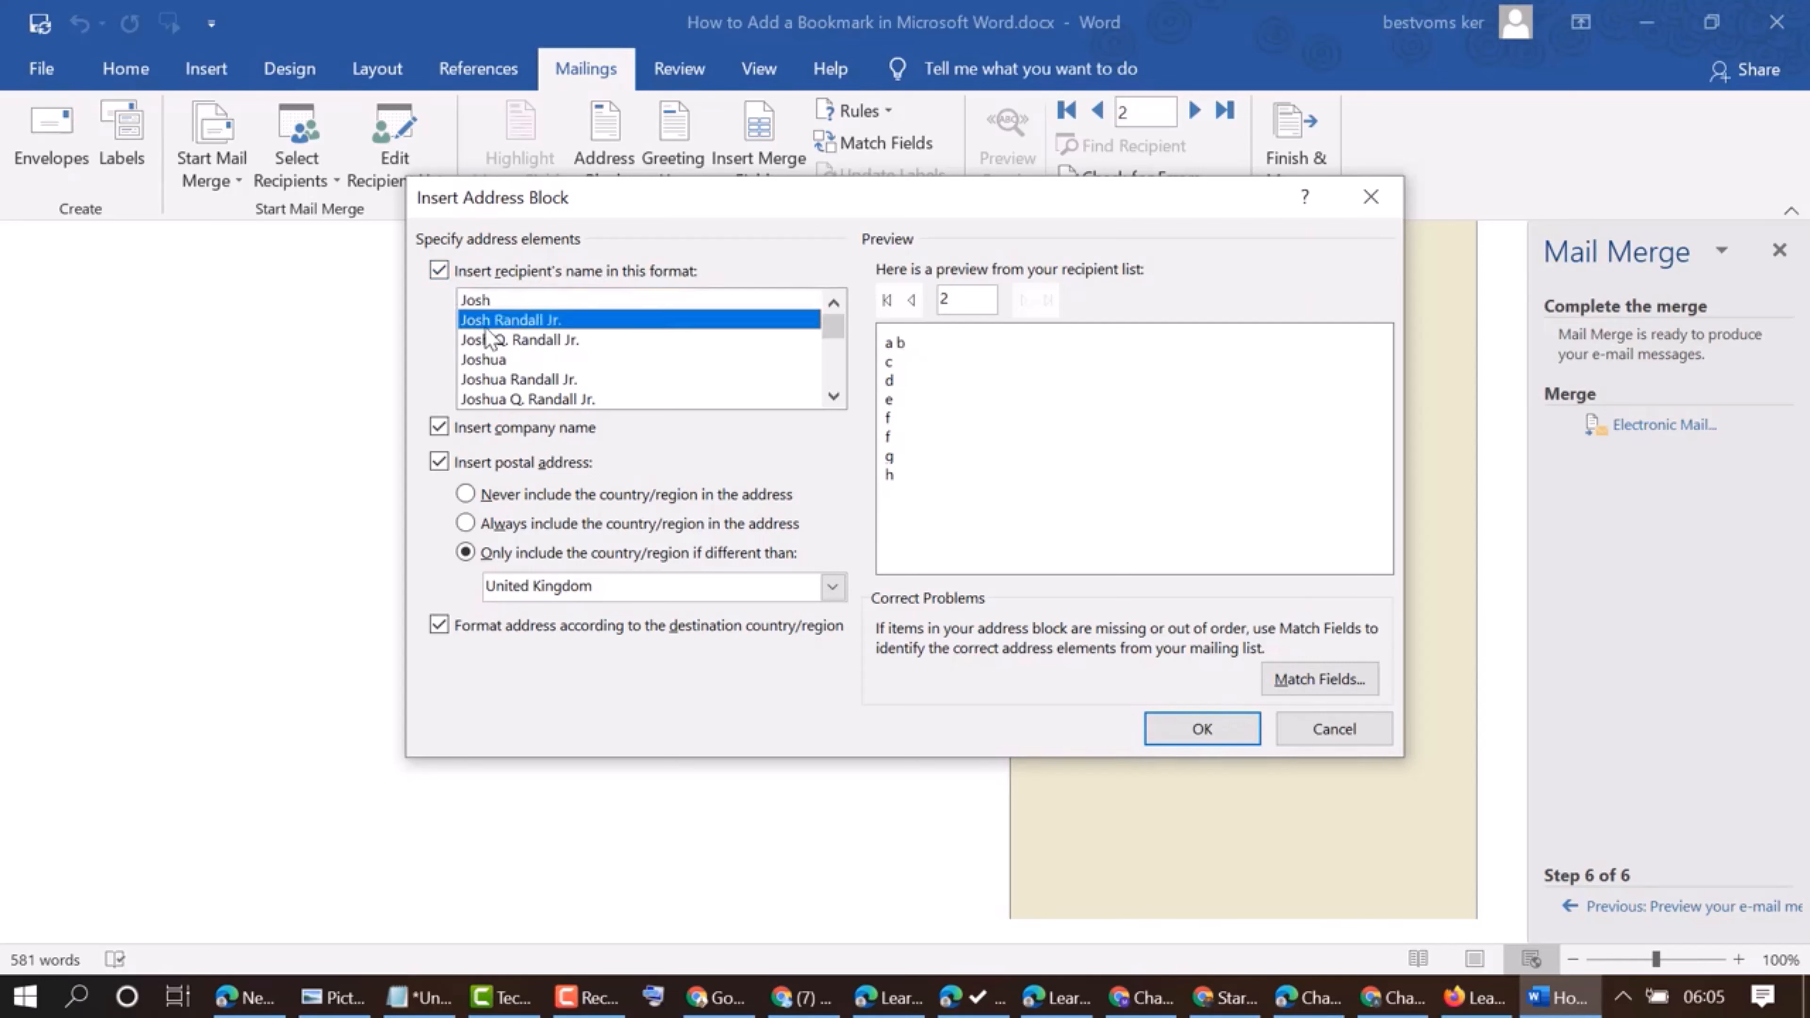
{"action": "left_click", "coordinate": [485, 356]}
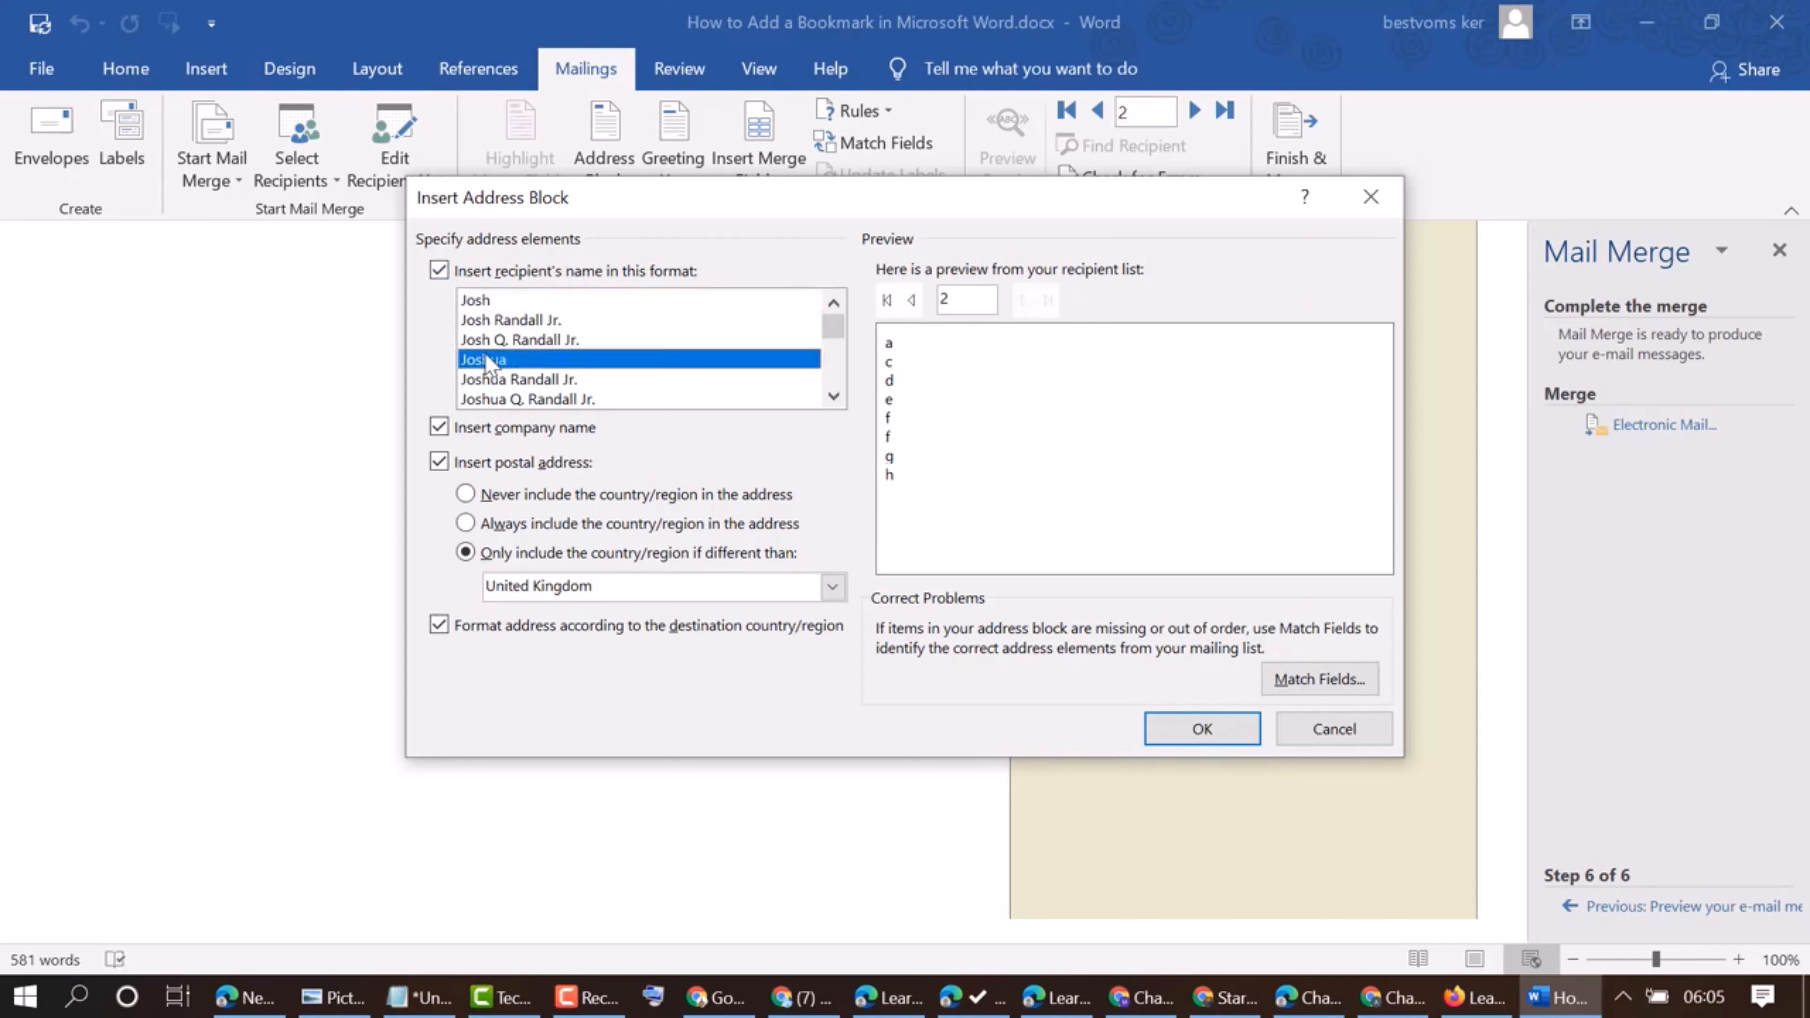
{"action": "left_click", "coordinate": [480, 384]}
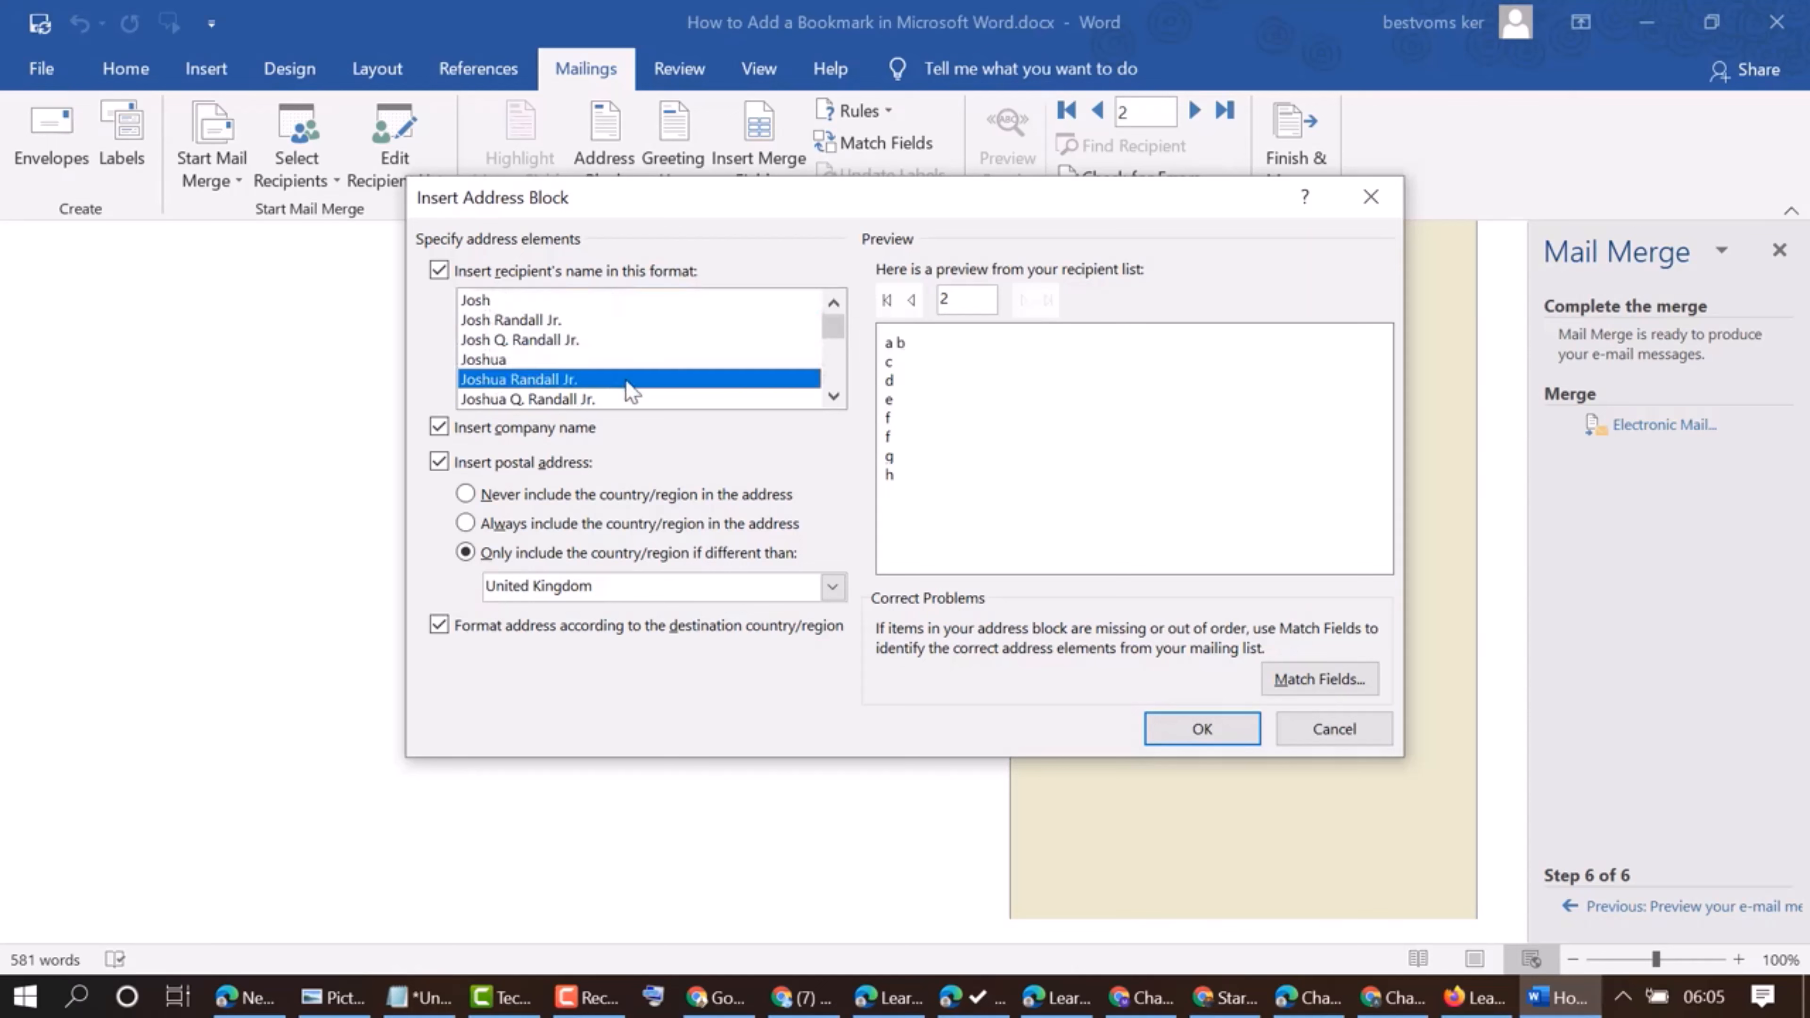